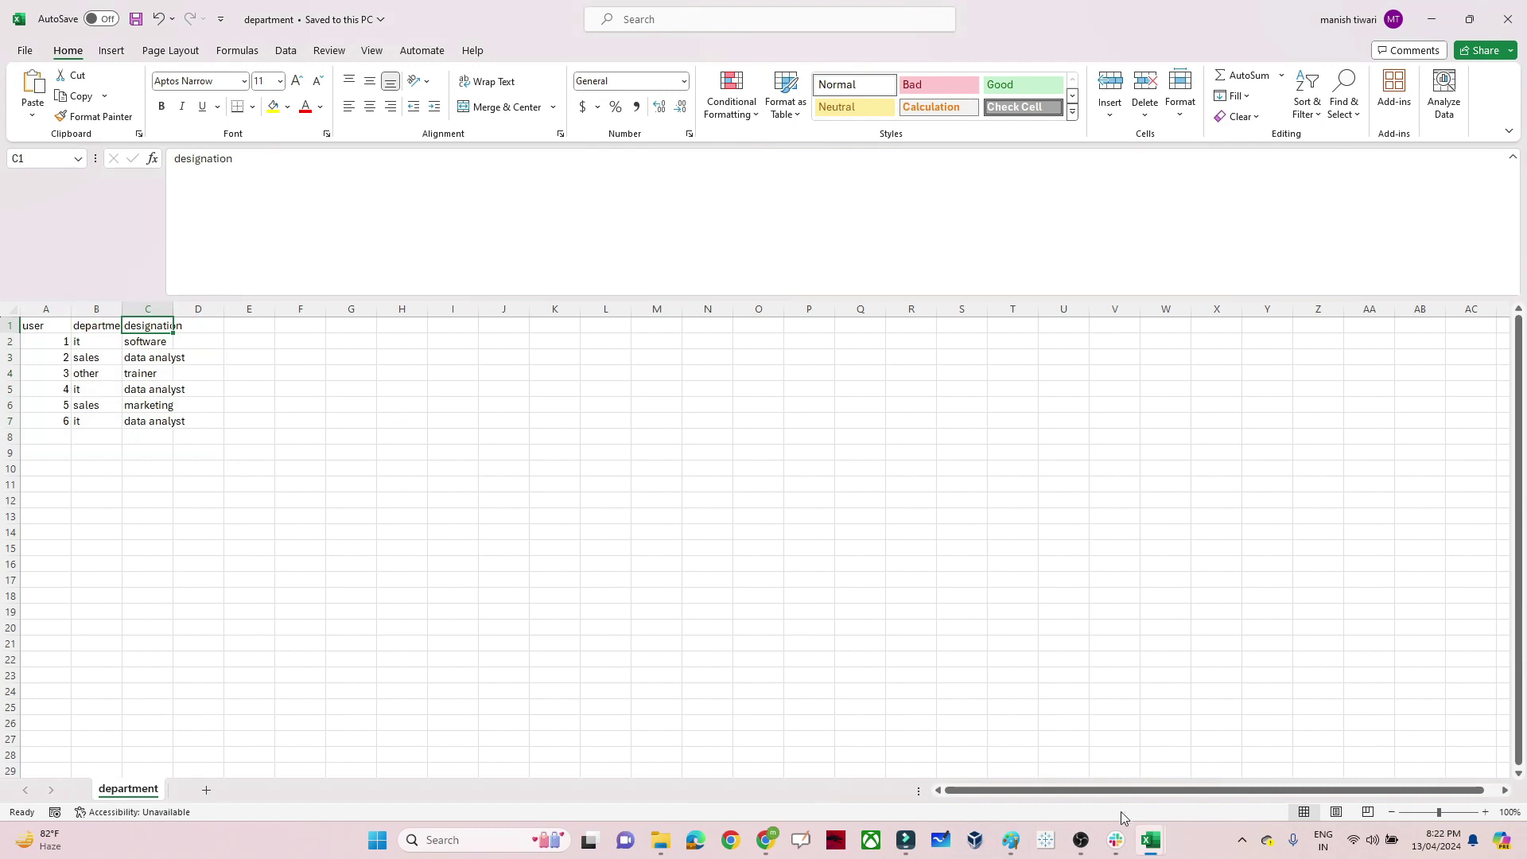
- Switch to the Book1 workbook and examine the employee, department and combined tables, comparing the emp_id and user columns that link them
{"action": "mouse_move", "coordinate": [1145, 835]}
{"action": "left_click", "coordinate": [1311, 762]}
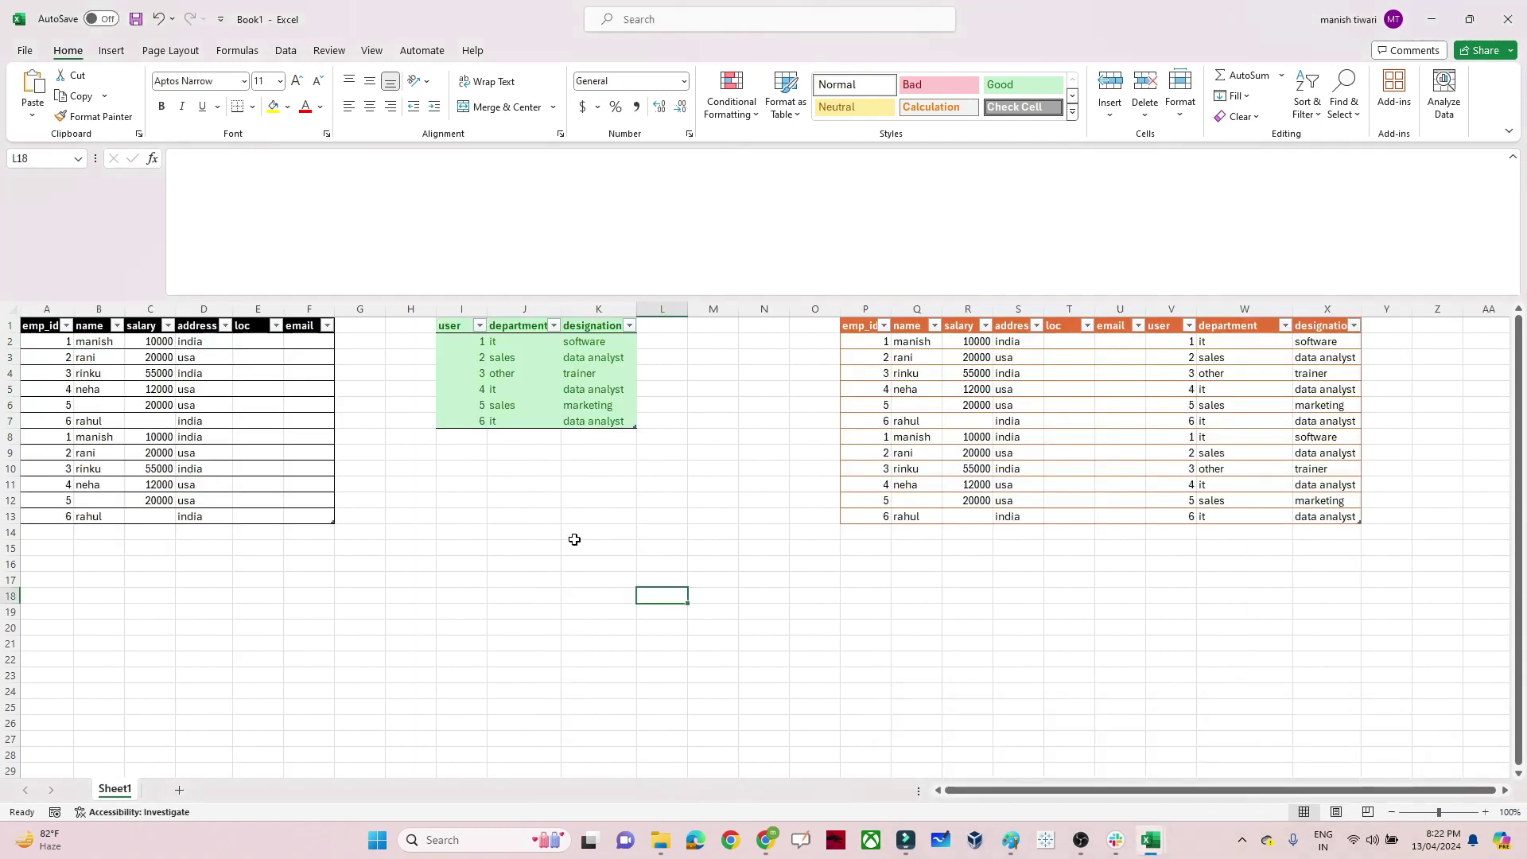
{"action": "left_click_drag", "start_coordinate": [46, 308], "coordinate": [366, 377]}
{"action": "left_click_drag", "start_coordinate": [443, 310], "coordinate": [604, 322]}
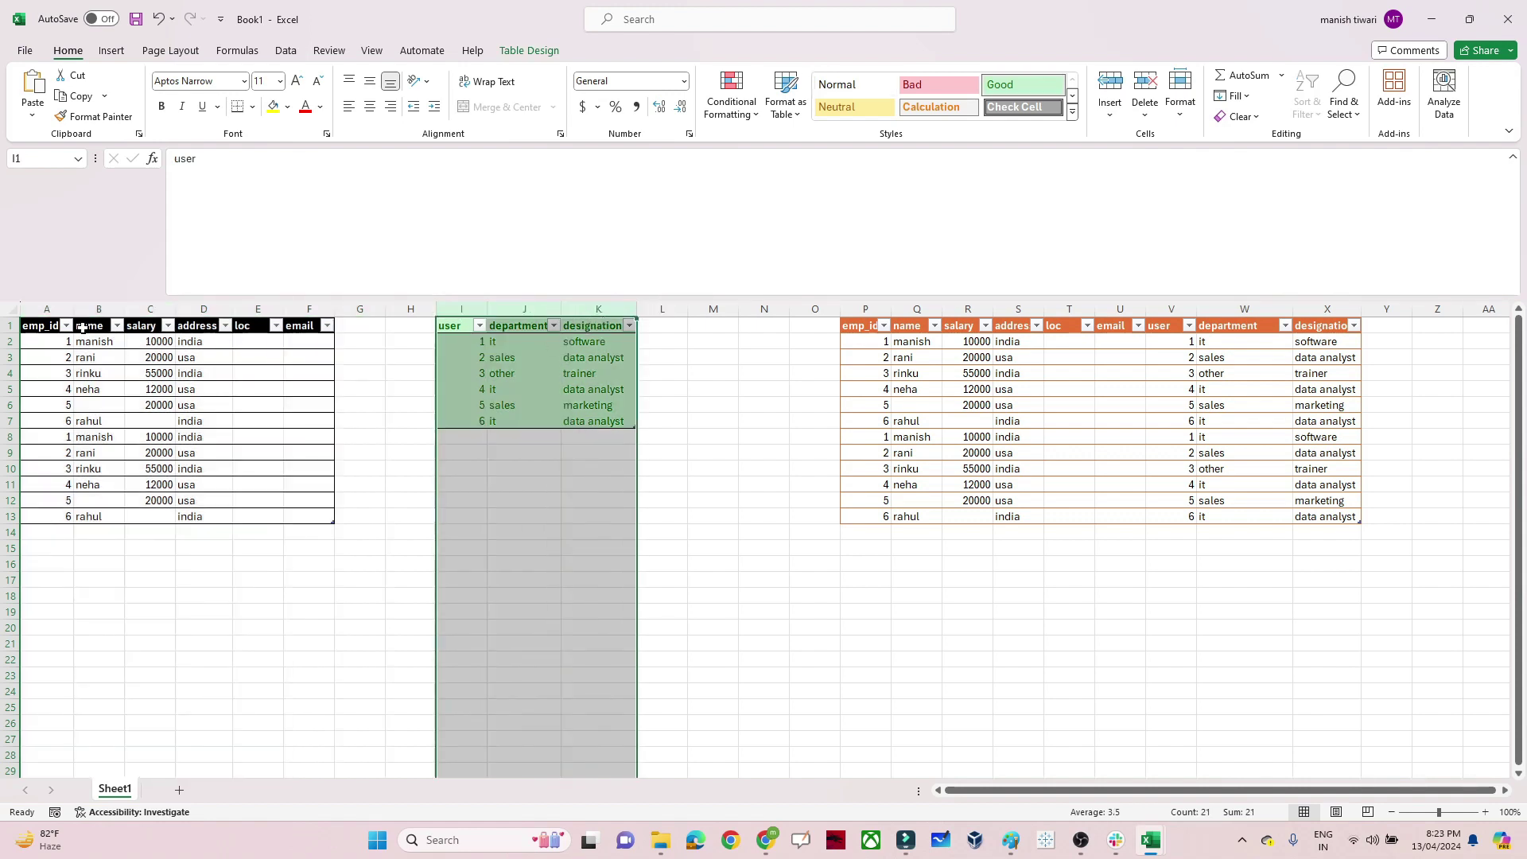
{"action": "left_click", "coordinate": [35, 324]}
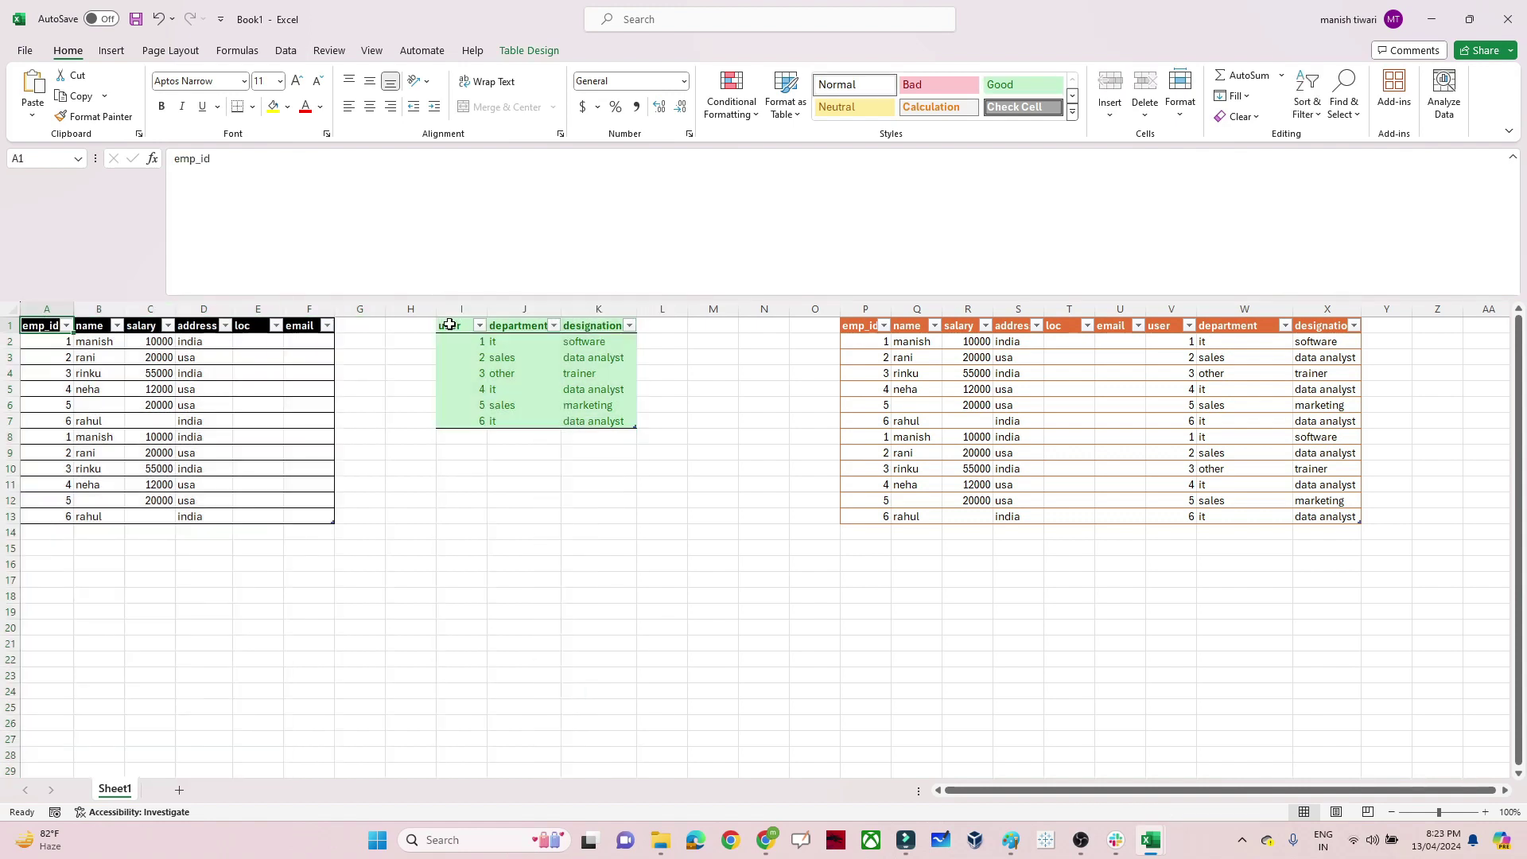
{"action": "left_click", "coordinate": [451, 325]}
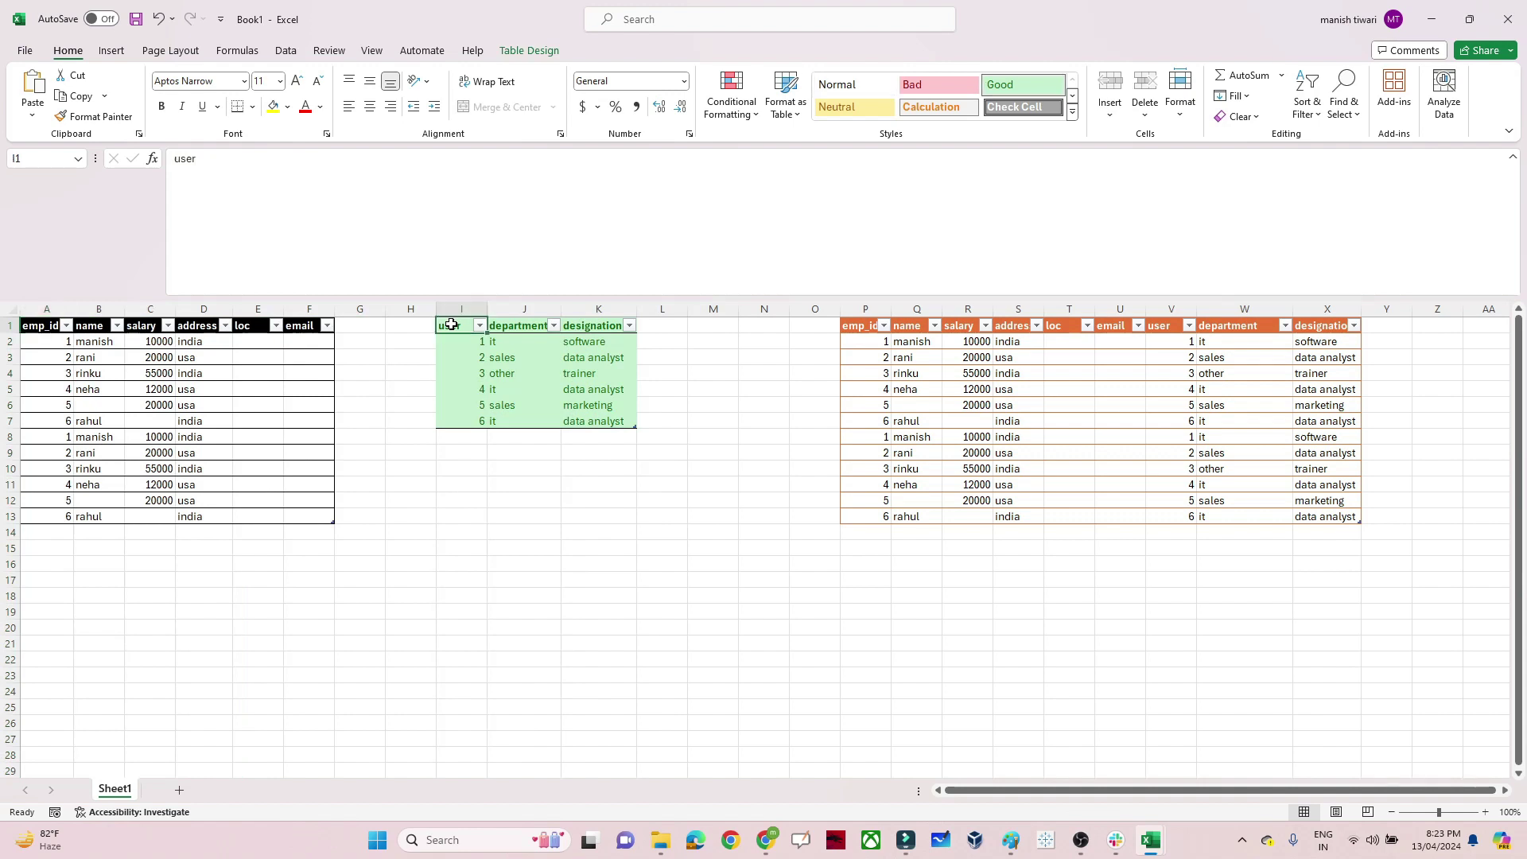
{"action": "left_click", "coordinate": [26, 324]}
{"action": "key", "text": "ctrl+v"}
{"action": "left_click", "coordinate": [451, 328]}
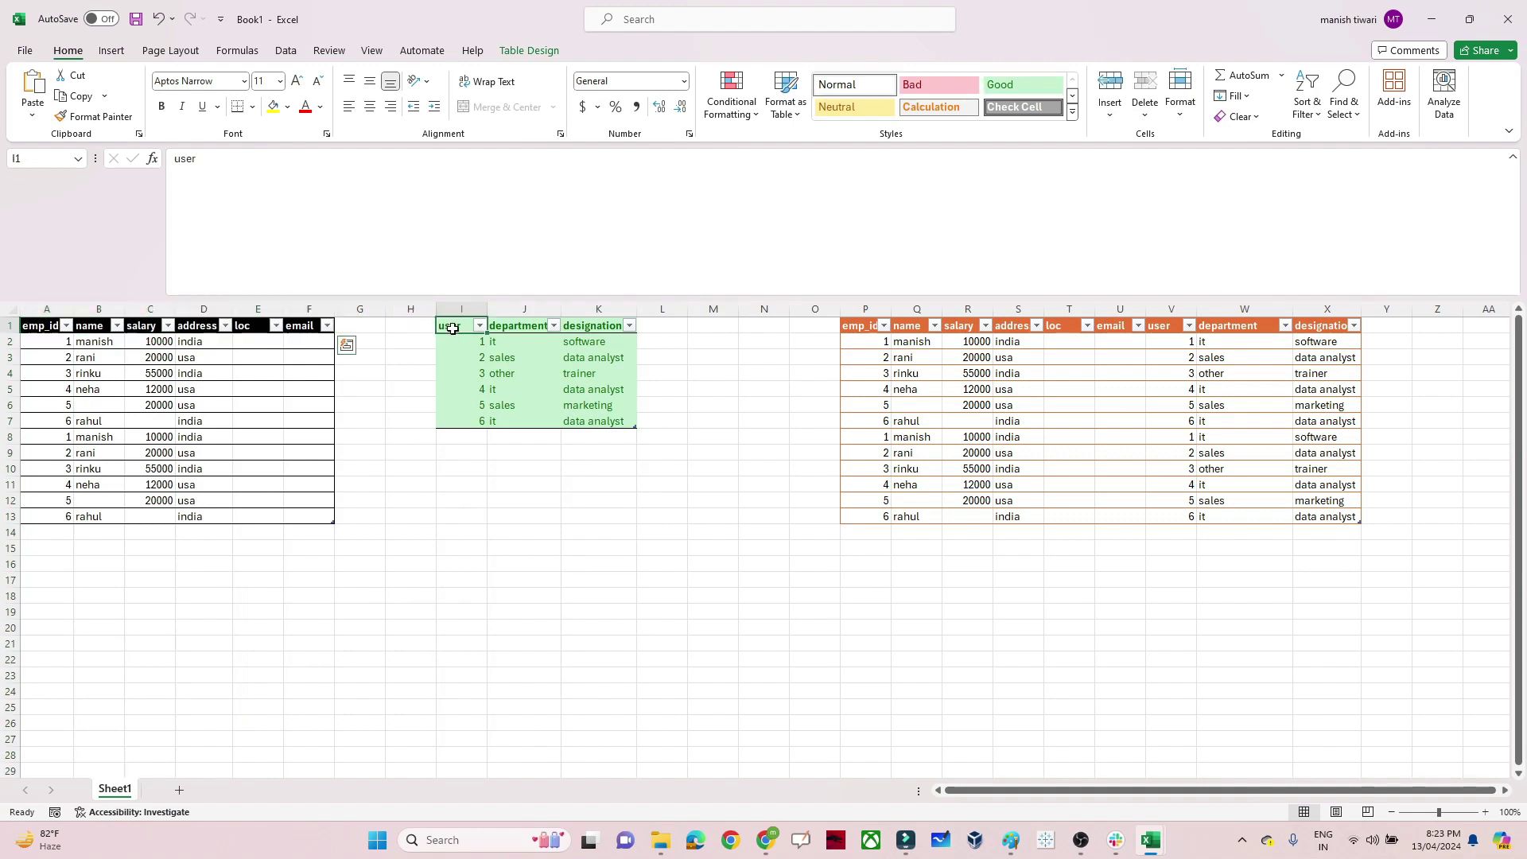
{"action": "left_click_drag", "start_coordinate": [849, 326], "coordinate": [1154, 504]}
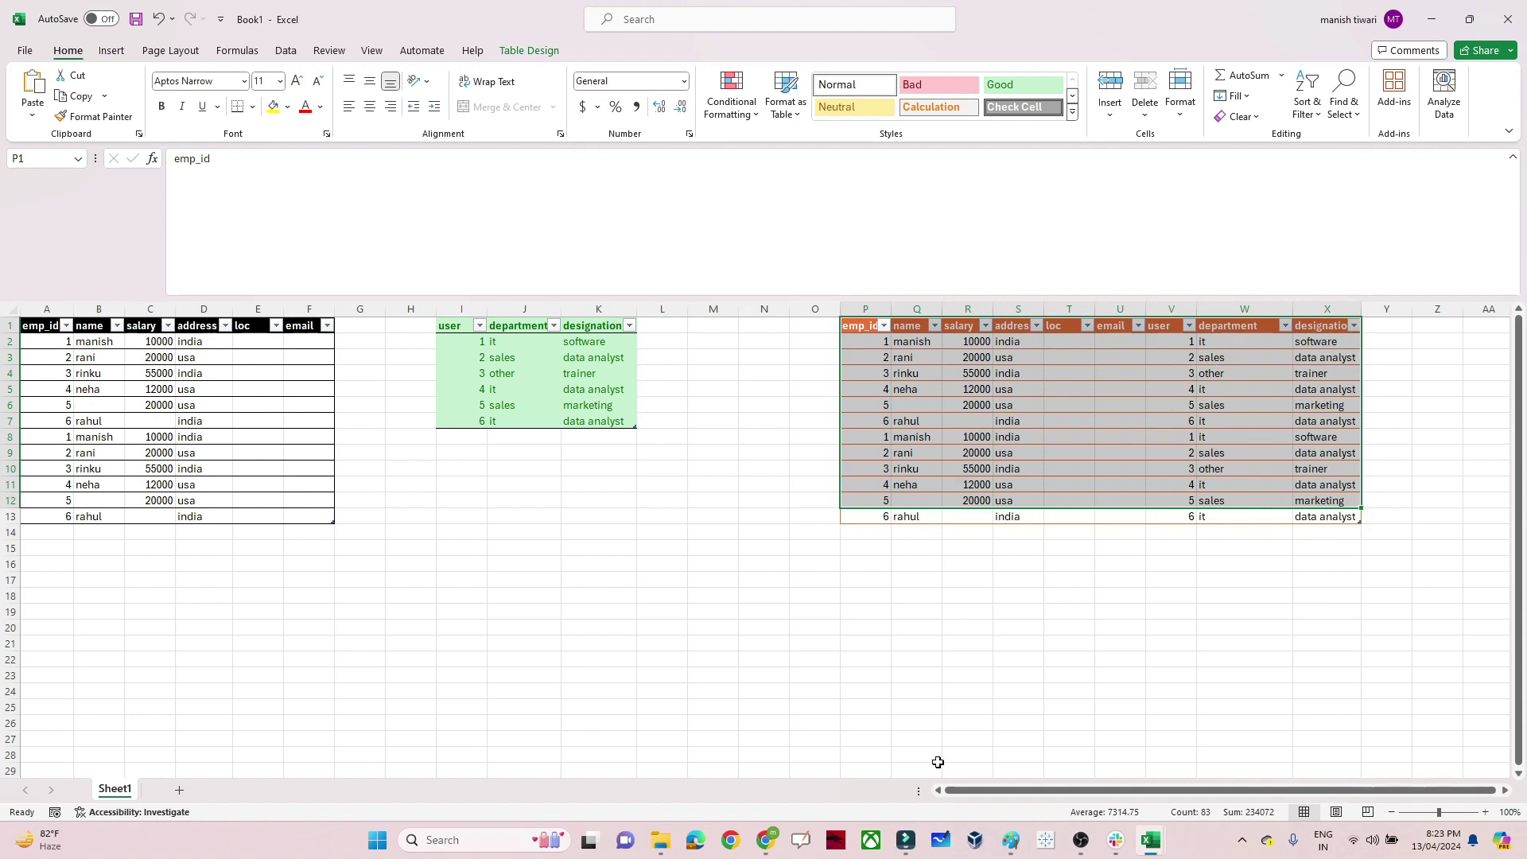
{"action": "mouse_move", "coordinate": [1011, 840]}
{"action": "left_click", "coordinate": [1057, 788]}
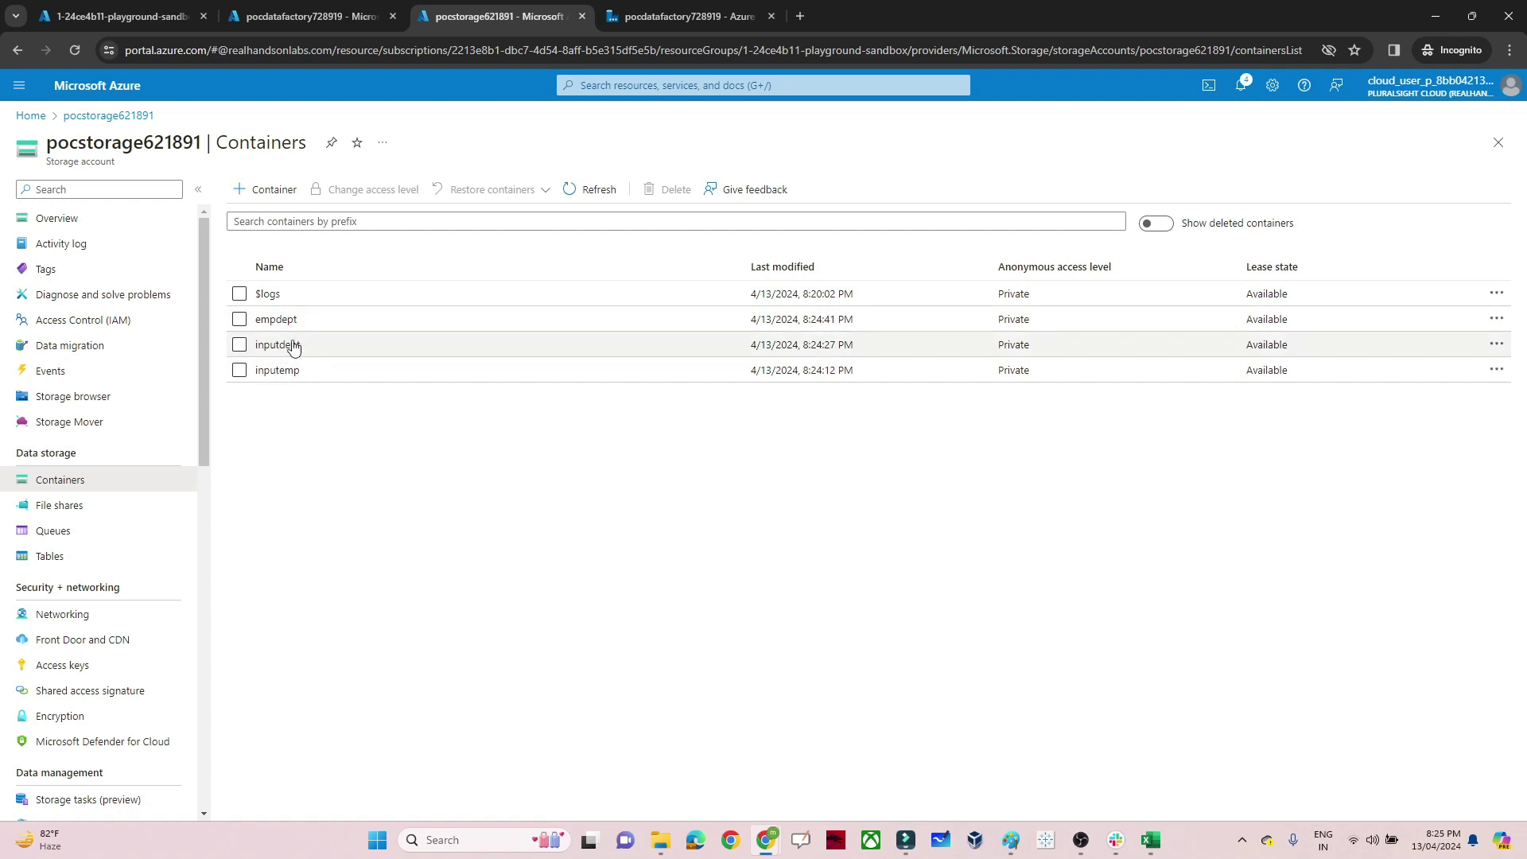
- Upload the file emp_1.csv to the inputemp container of the storage account
{"action": "left_click", "coordinate": [277, 371]}
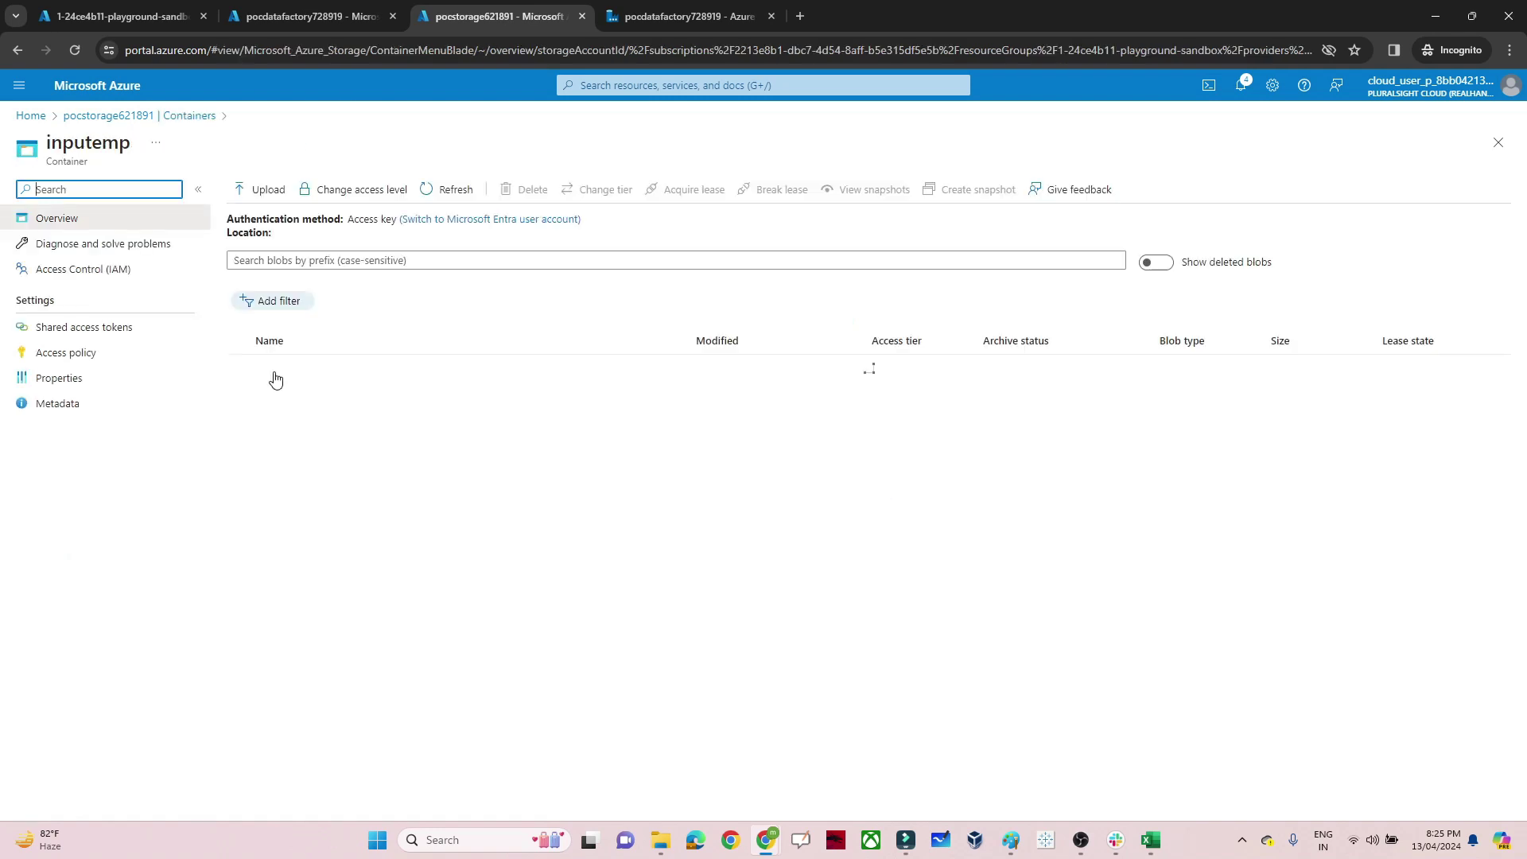
{"action": "left_click", "coordinate": [257, 191]}
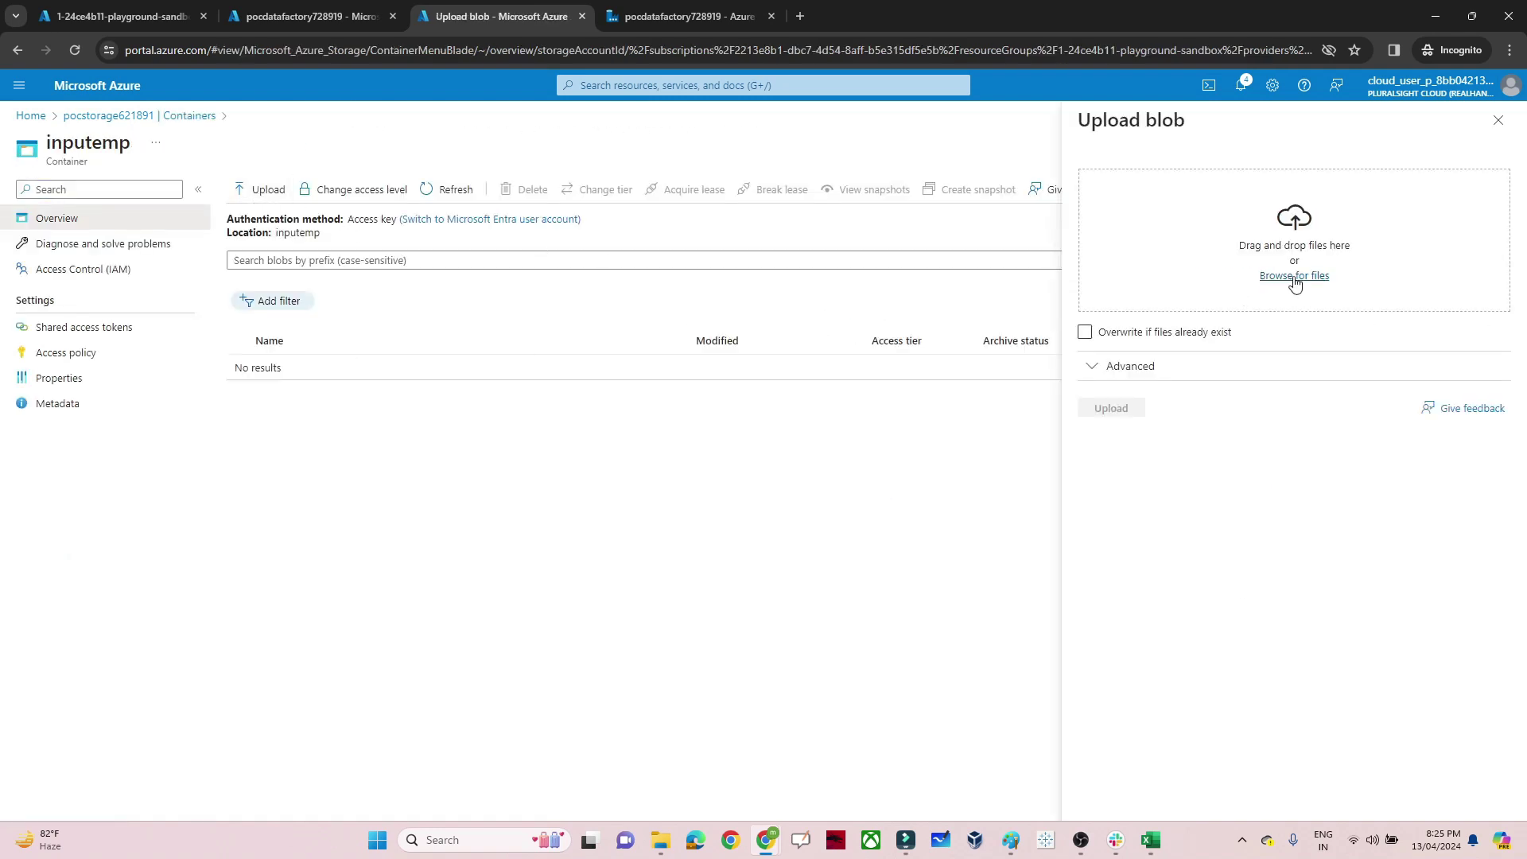
{"action": "left_click", "coordinate": [1294, 277]}
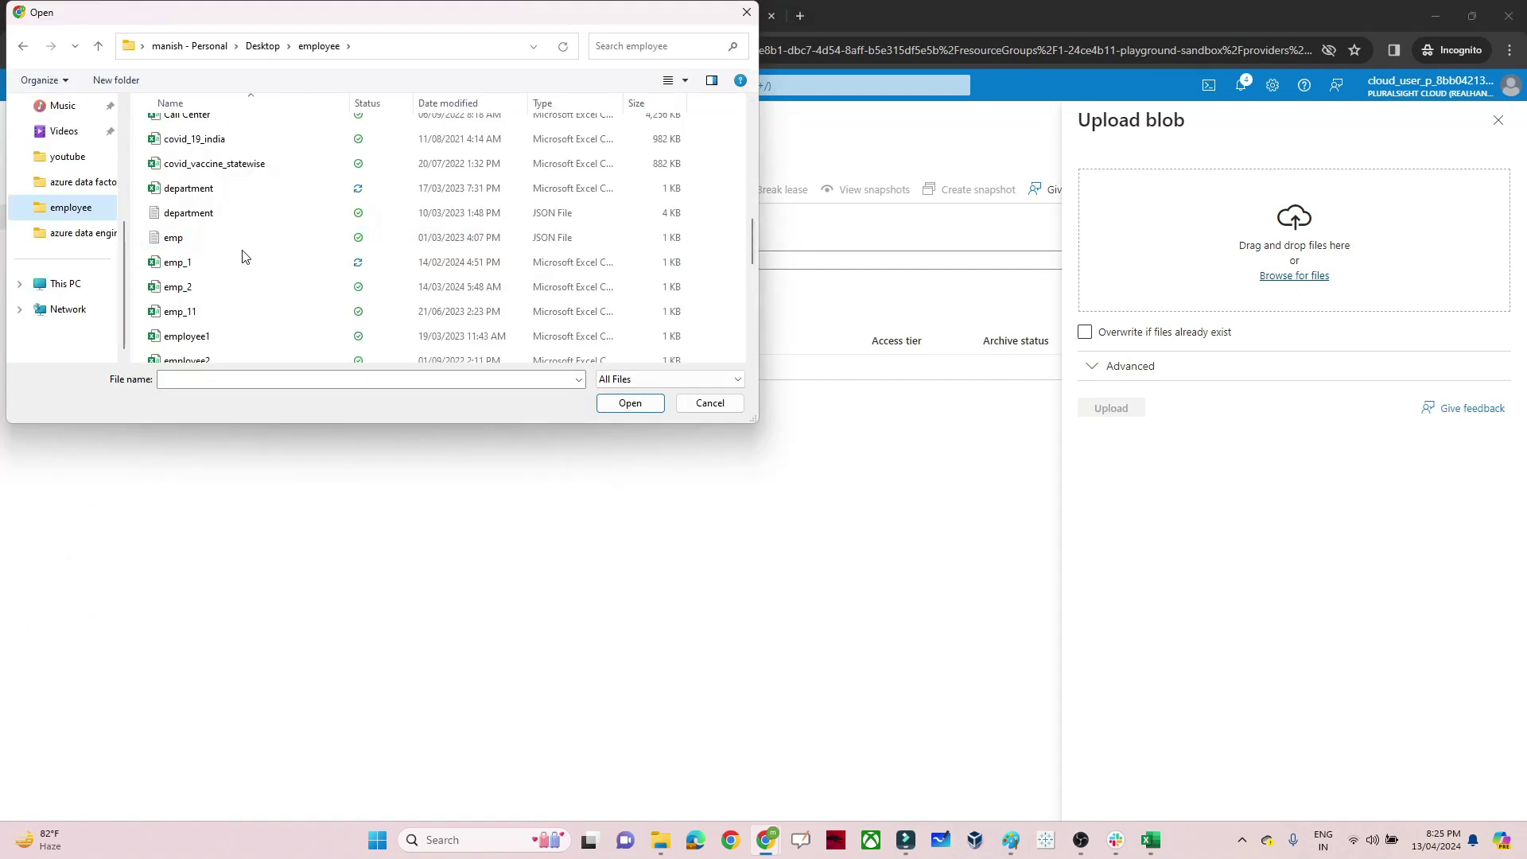
{"action": "left_click", "coordinate": [332, 262]}
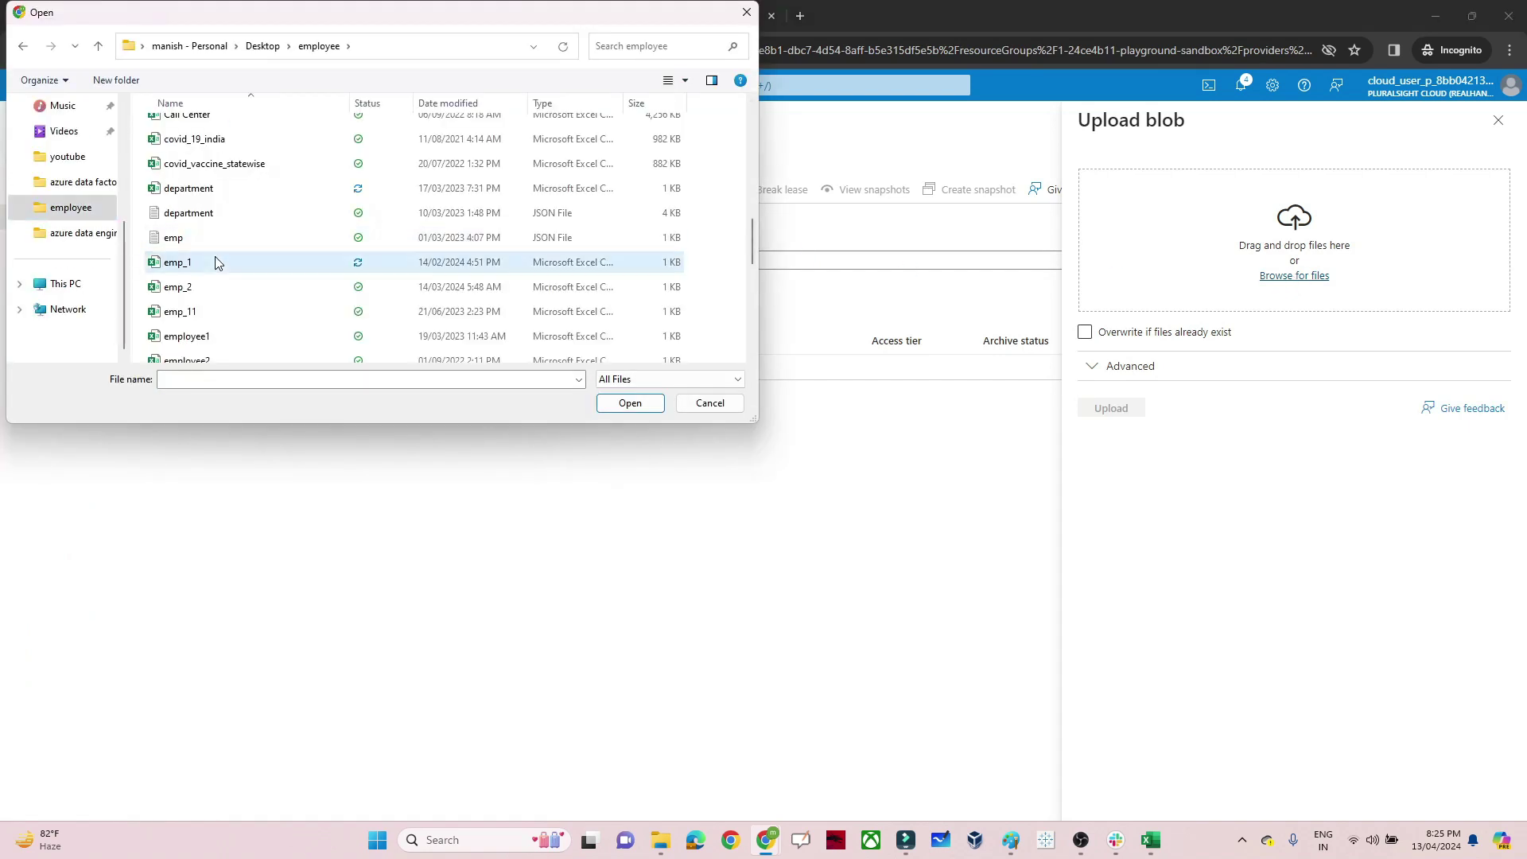
{"action": "left_click", "coordinate": [641, 412]}
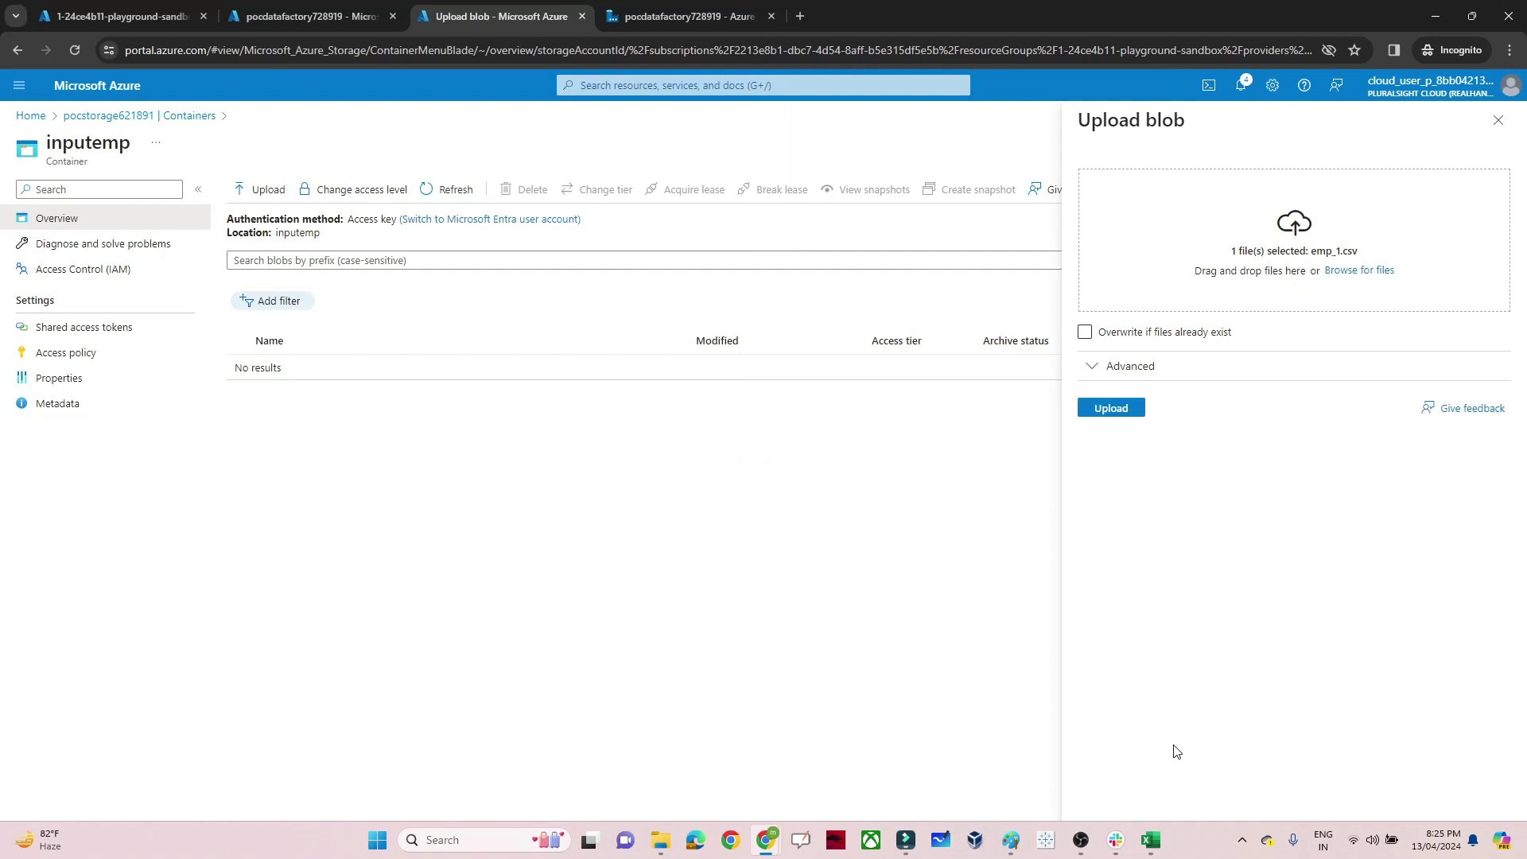
{"action": "left_click", "coordinate": [1111, 415]}
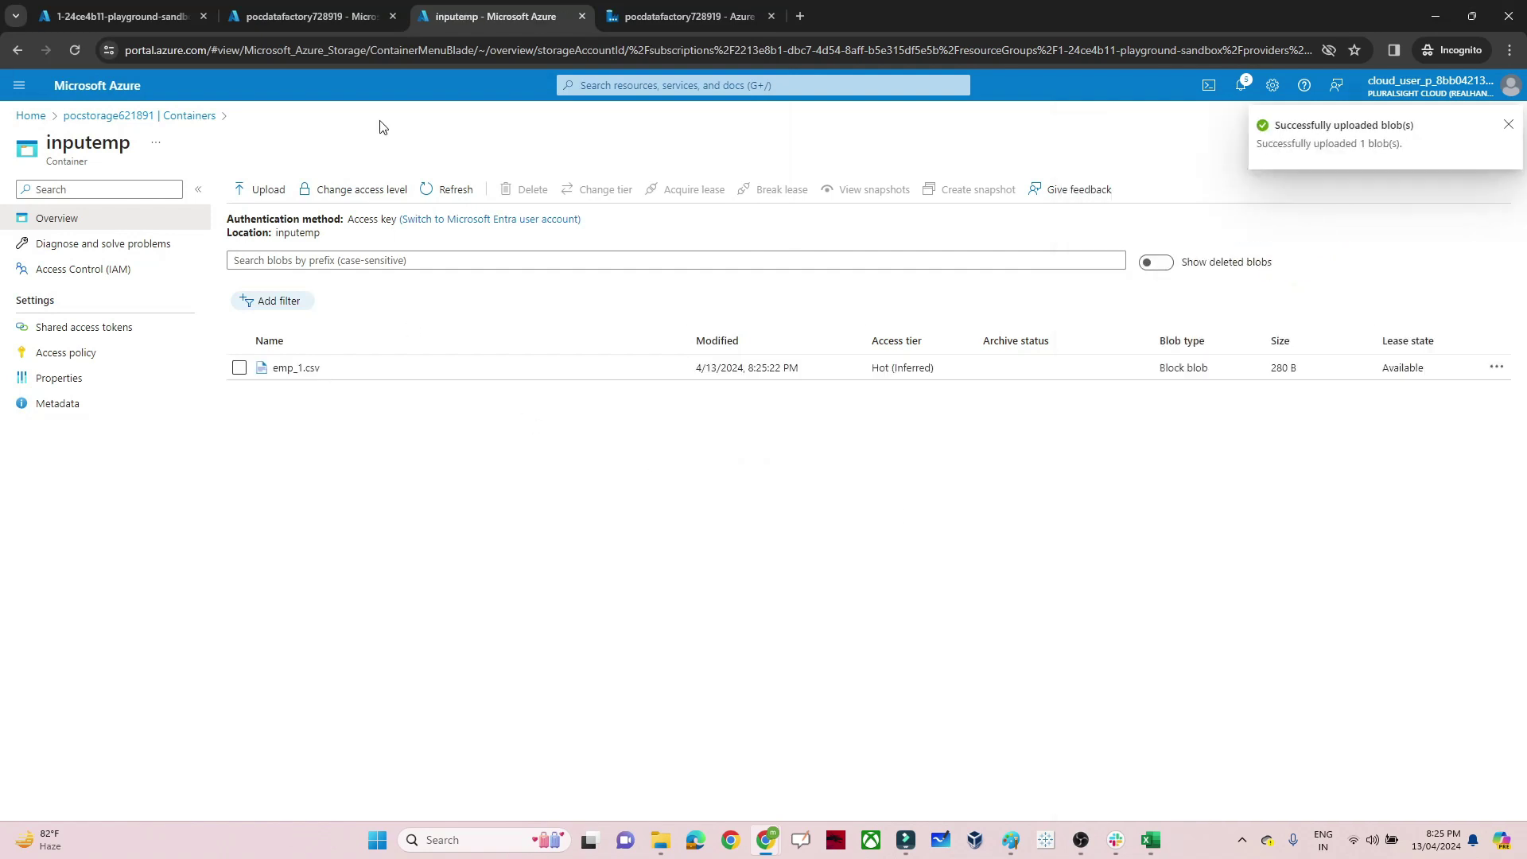
- Upload the file department.csv from the employee folder to the inputdept container
{"action": "left_click", "coordinate": [192, 118]}
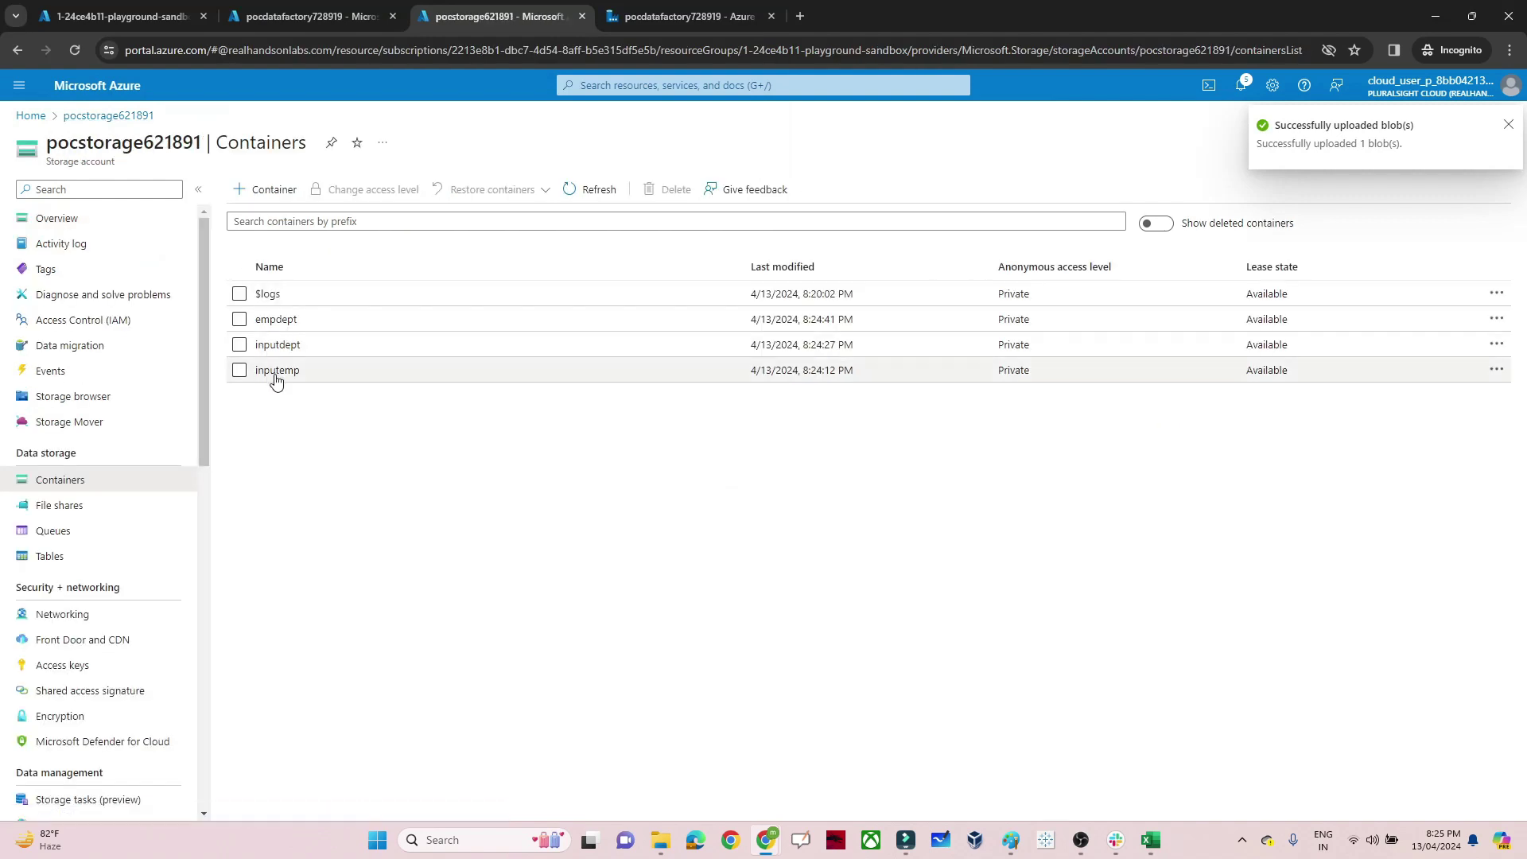
{"action": "left_click", "coordinate": [290, 346]}
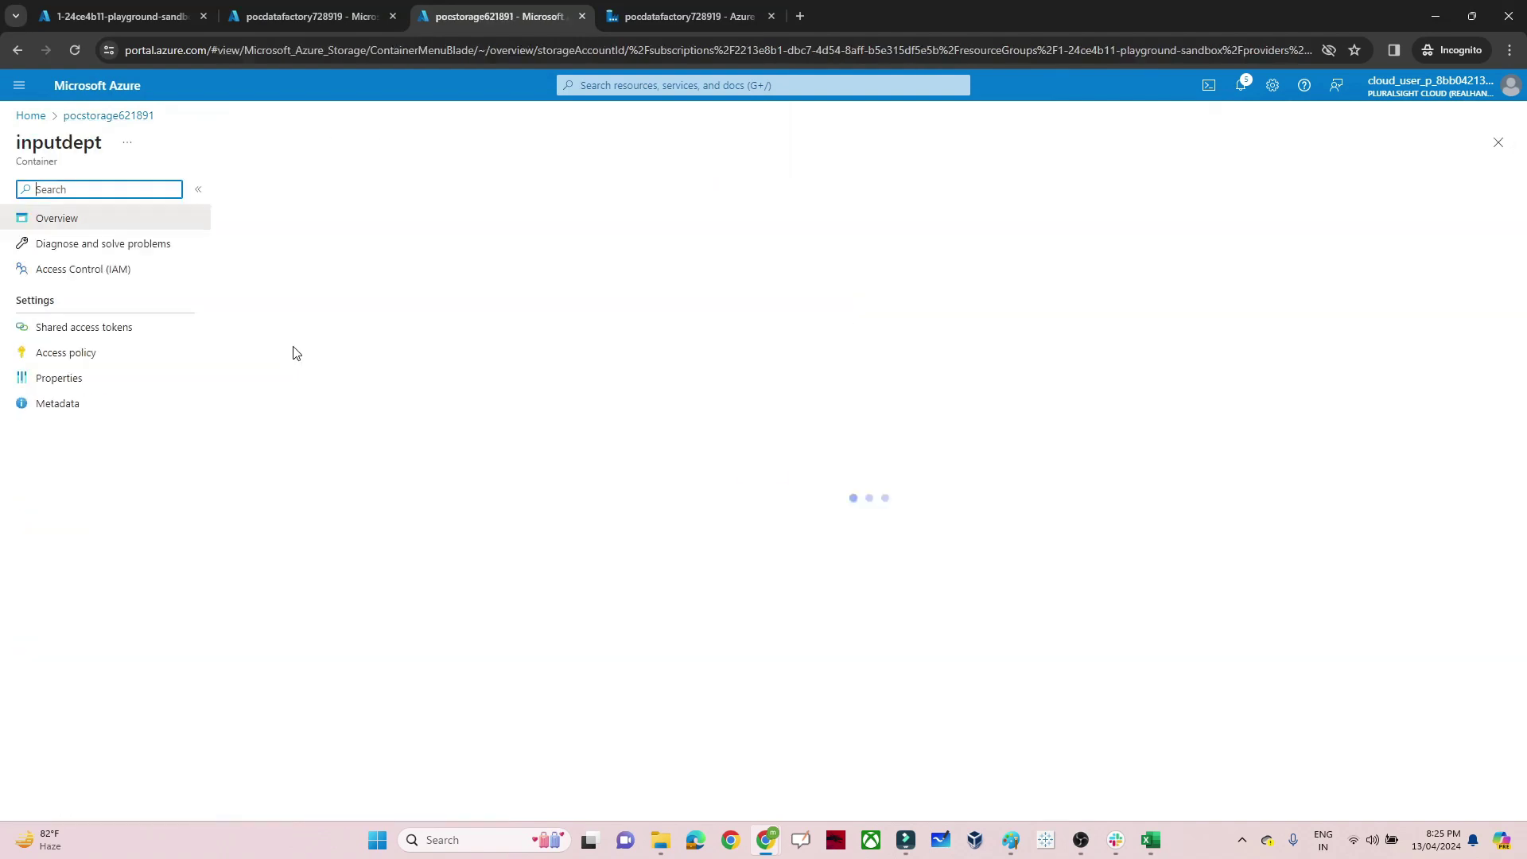
{"action": "left_click", "coordinate": [263, 189]}
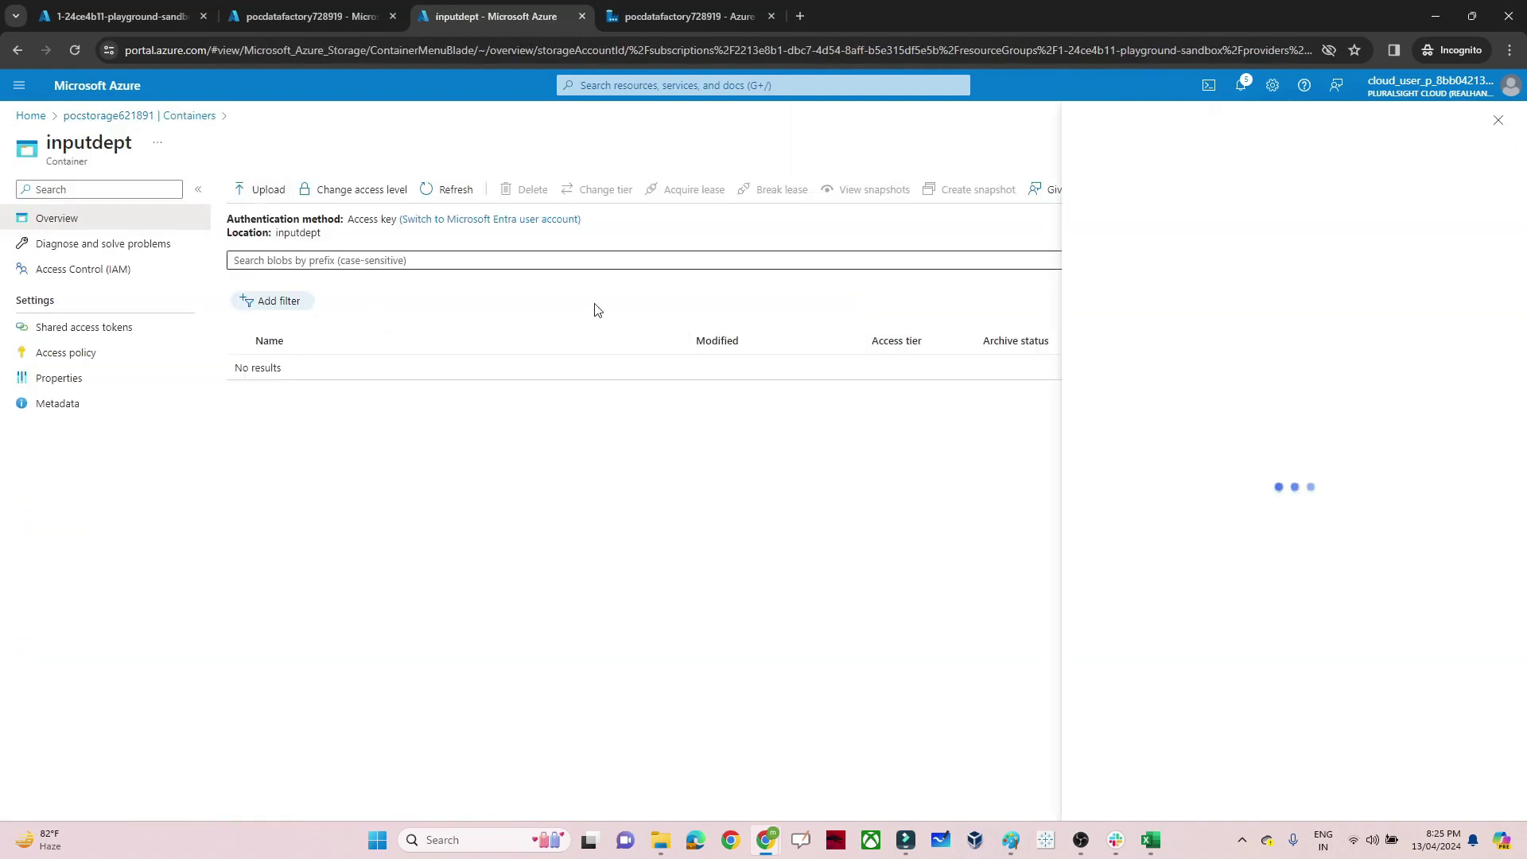
{"action": "left_click", "coordinate": [1283, 280]}
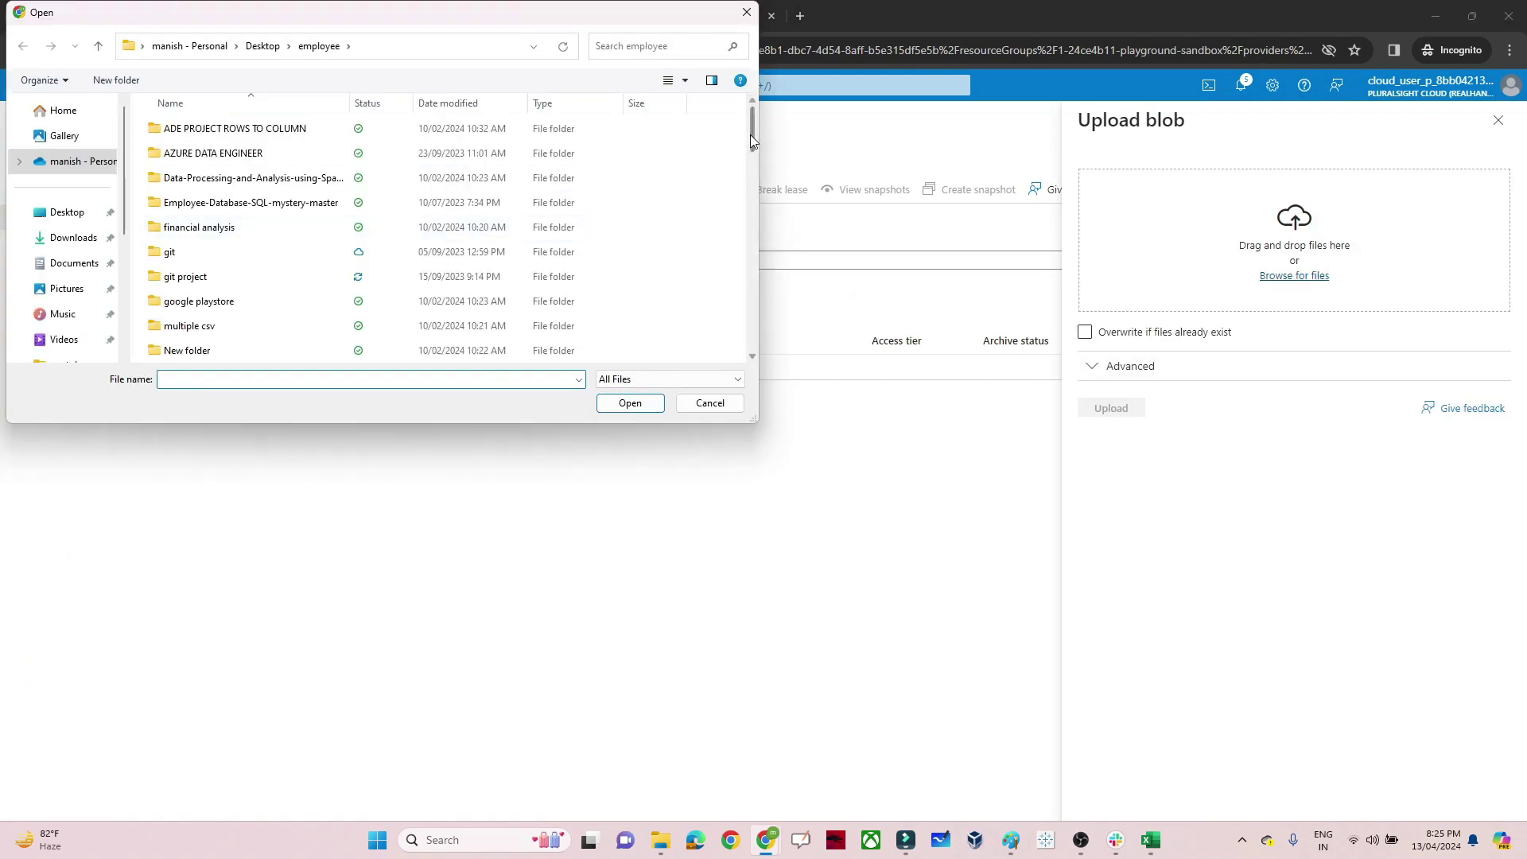
{"action": "scroll", "coordinate": [229, 206], "scroll_direction": "down", "scroll_amount": 5}
{"action": "left_click", "coordinate": [228, 199]}
{"action": "left_click", "coordinate": [634, 403]}
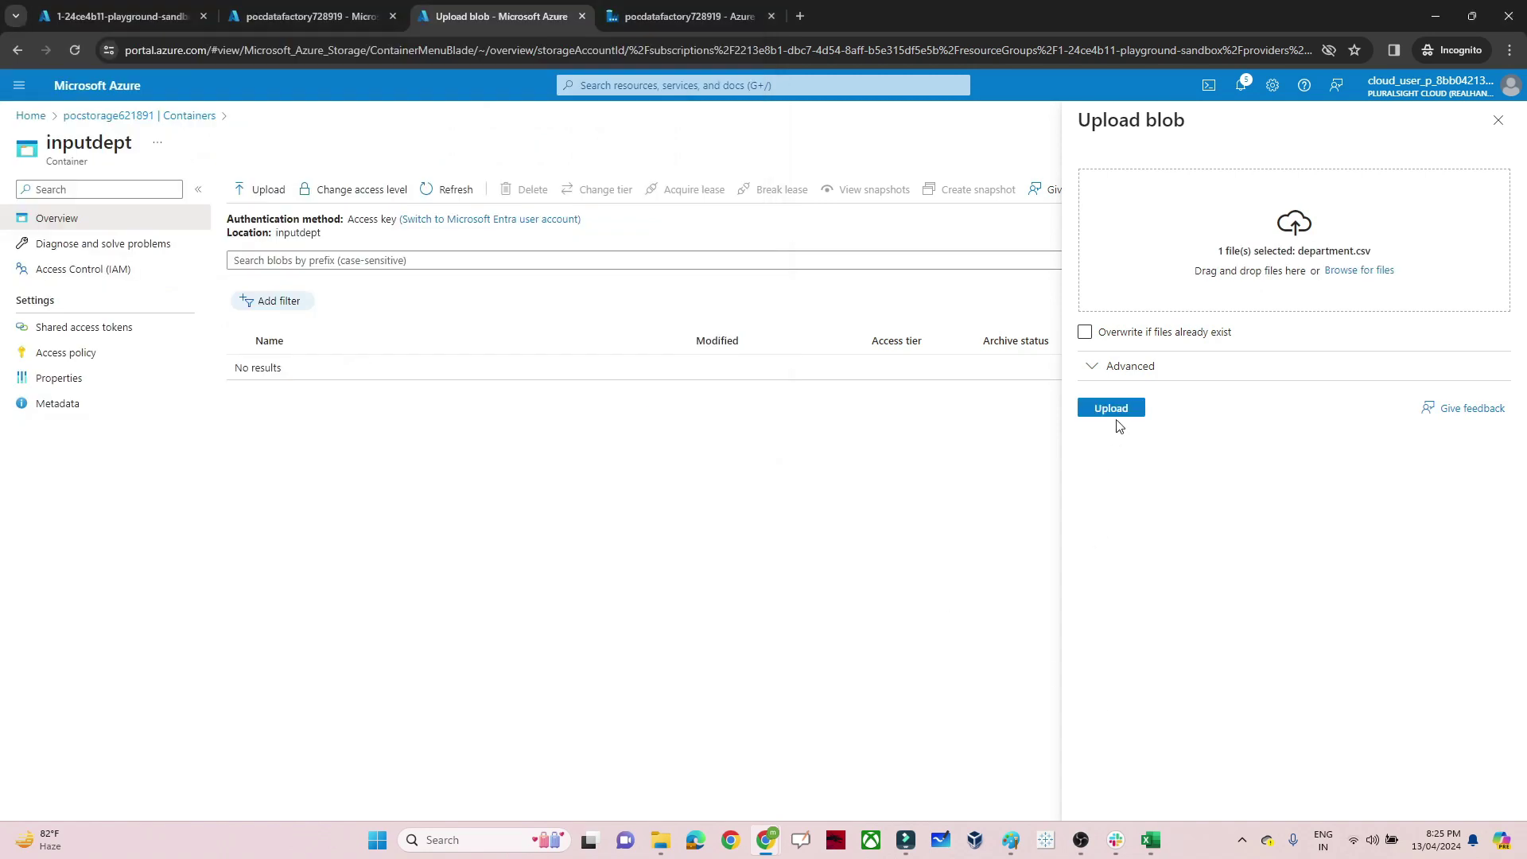
{"action": "left_click", "coordinate": [1111, 408]}
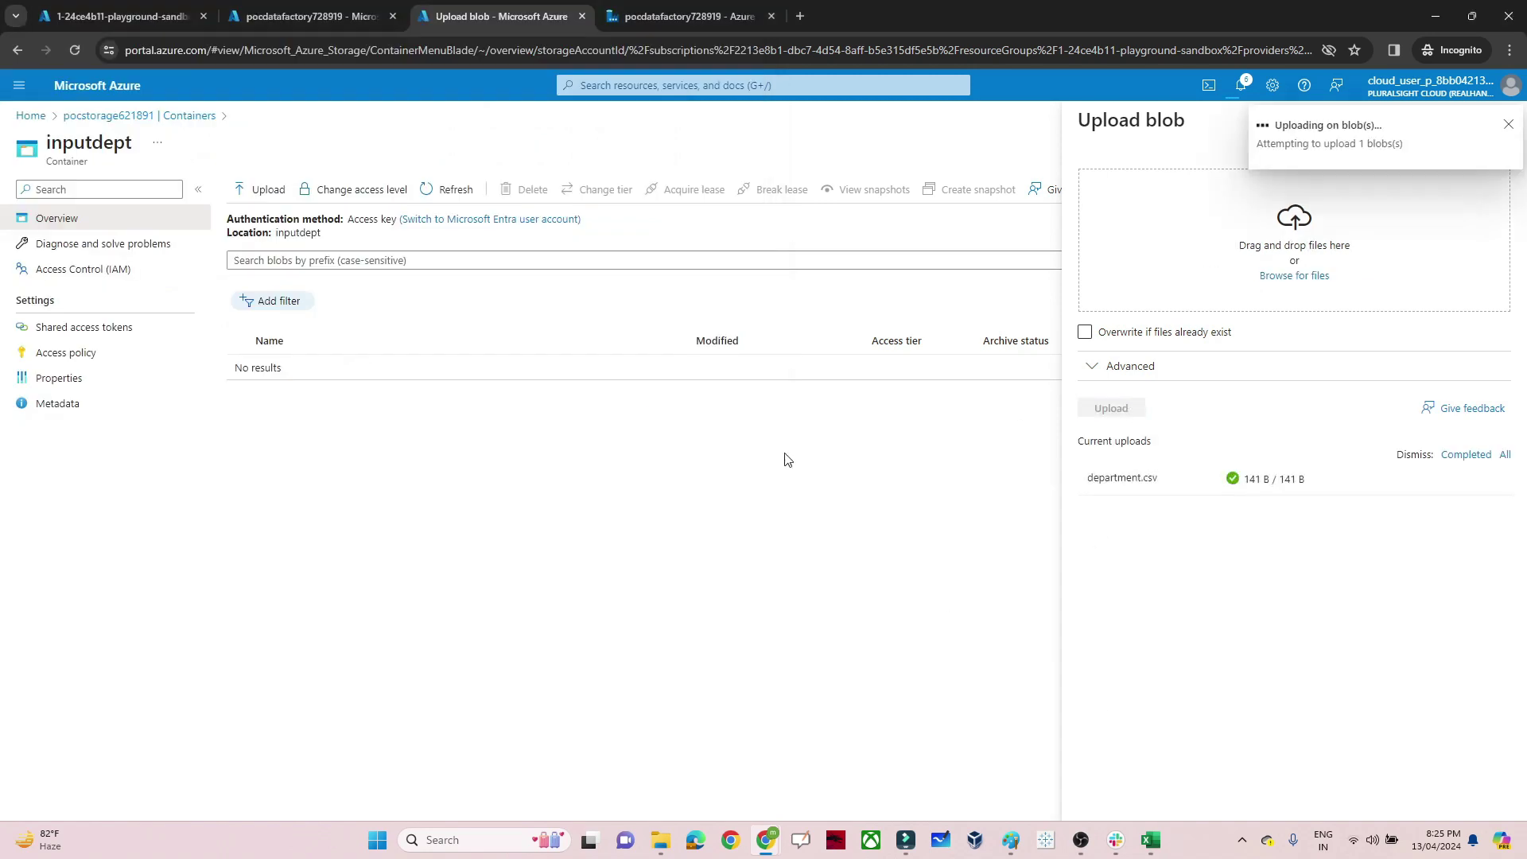
- Check the contents of the empdept container and return to the container list
{"action": "left_click", "coordinate": [168, 115]}
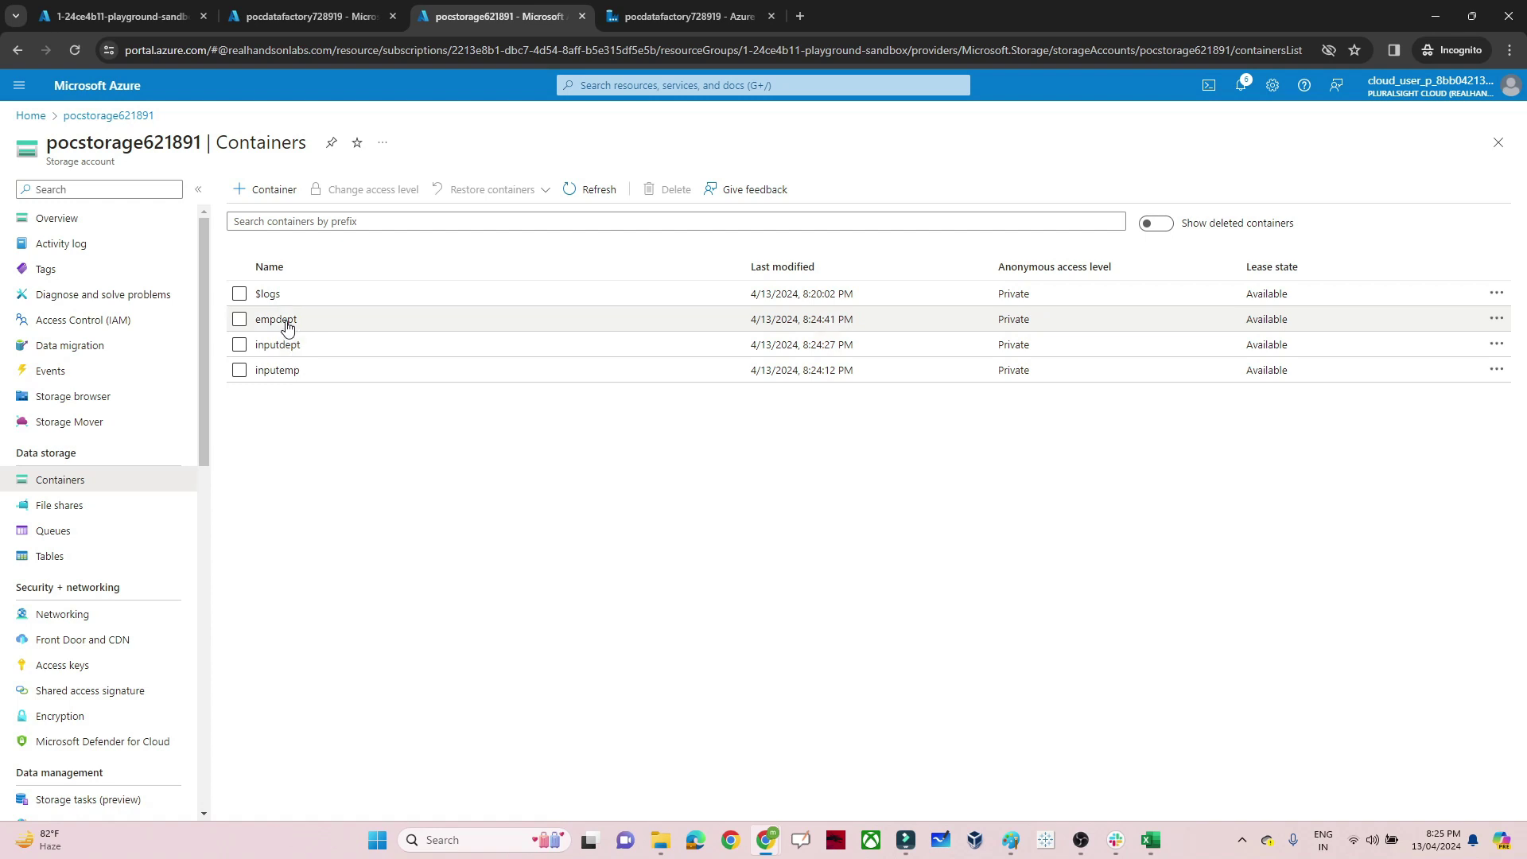
{"action": "left_click", "coordinate": [276, 319]}
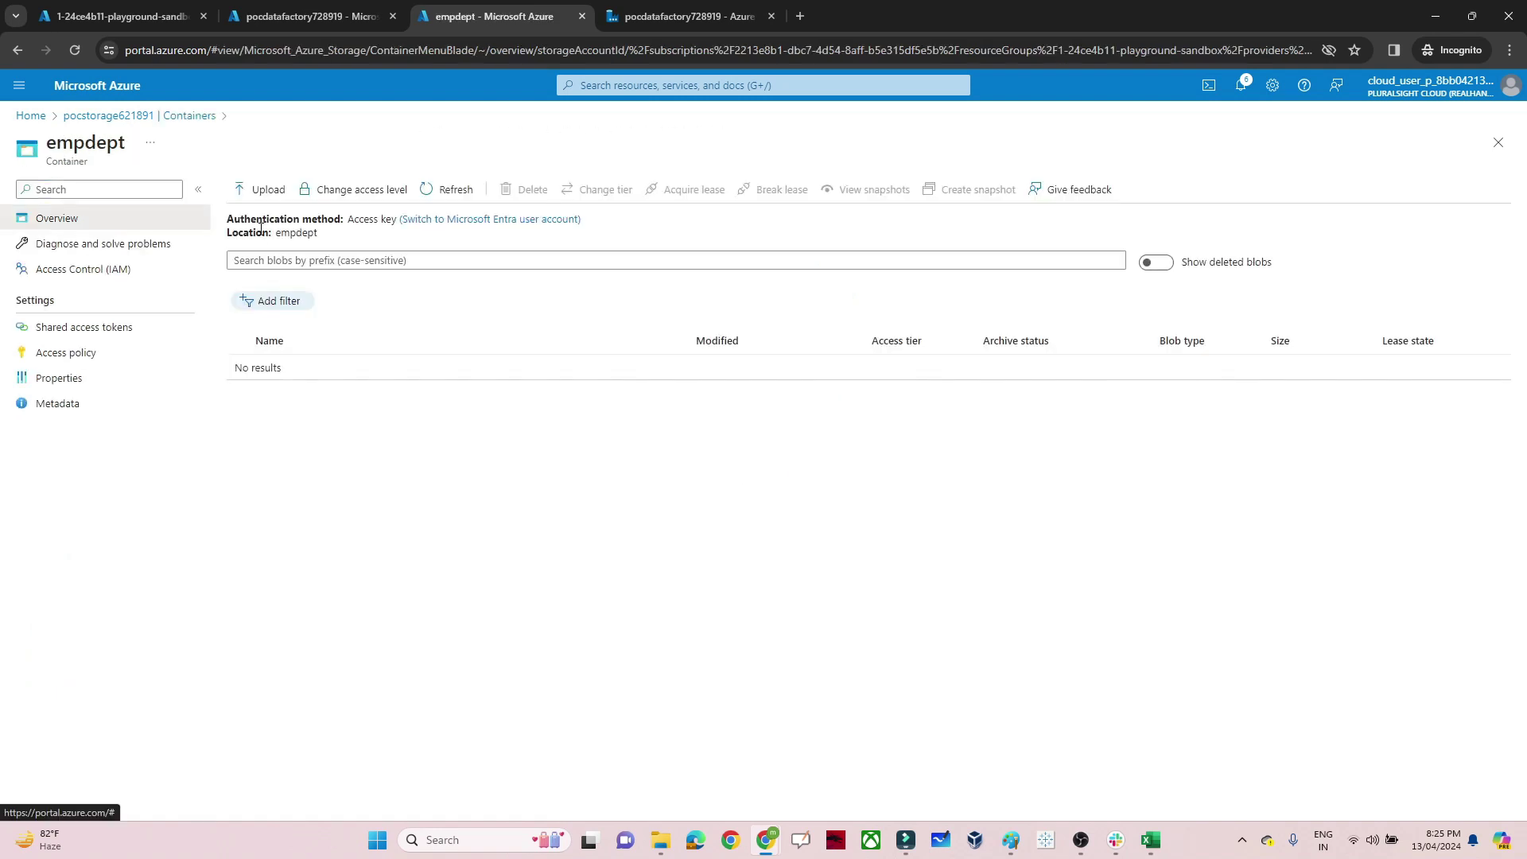
{"action": "left_click", "coordinate": [194, 119]}
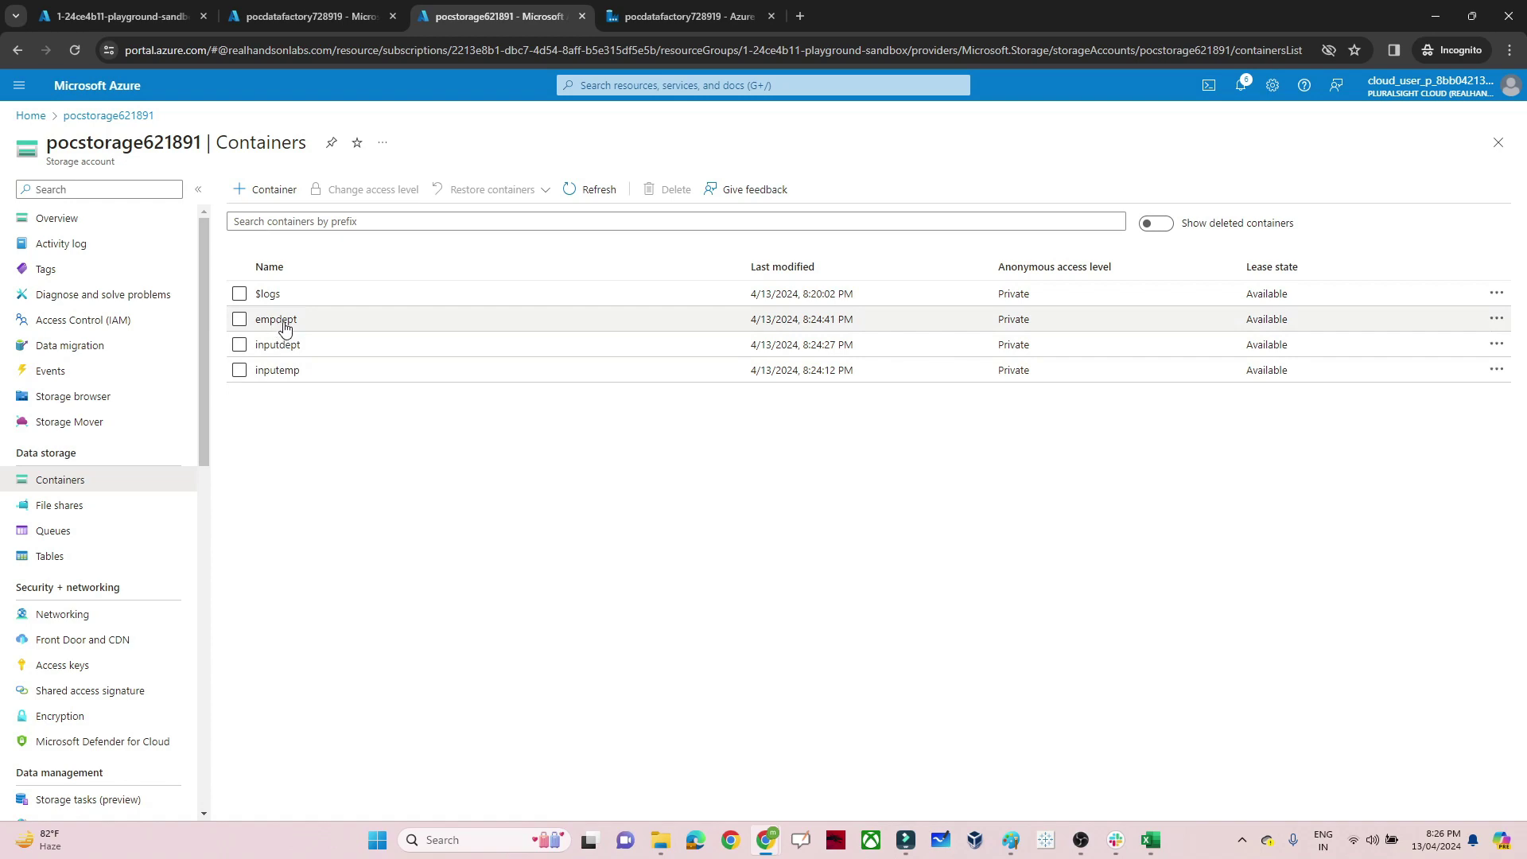
- Switch to Azure Data Factory and create a new data flow in the authoring workspace
{"action": "left_click", "coordinate": [689, 8]}
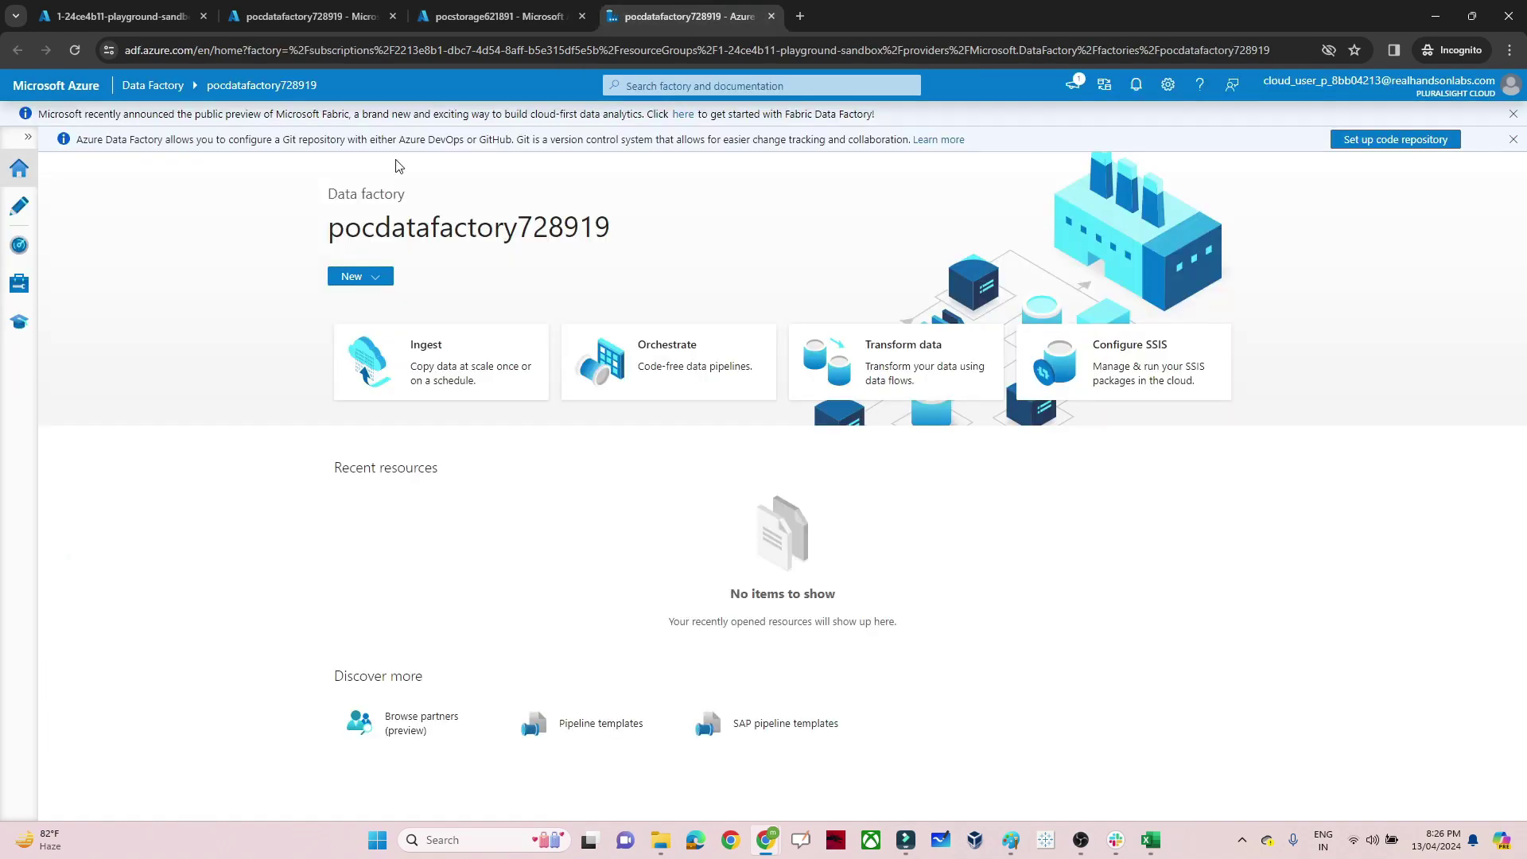
{"action": "left_click", "coordinate": [20, 208]}
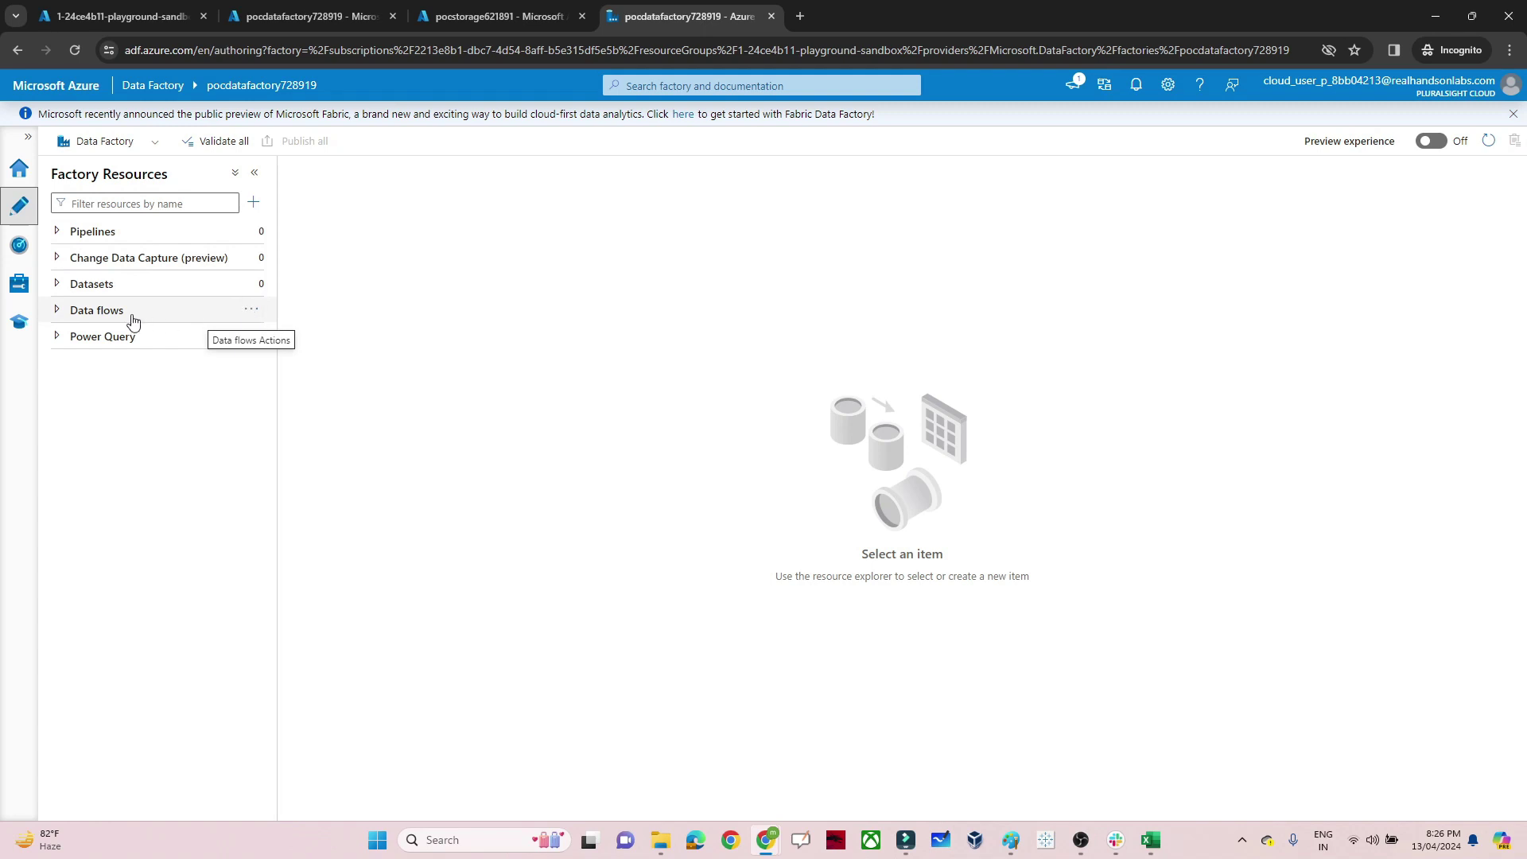
{"action": "left_click", "coordinate": [251, 318]}
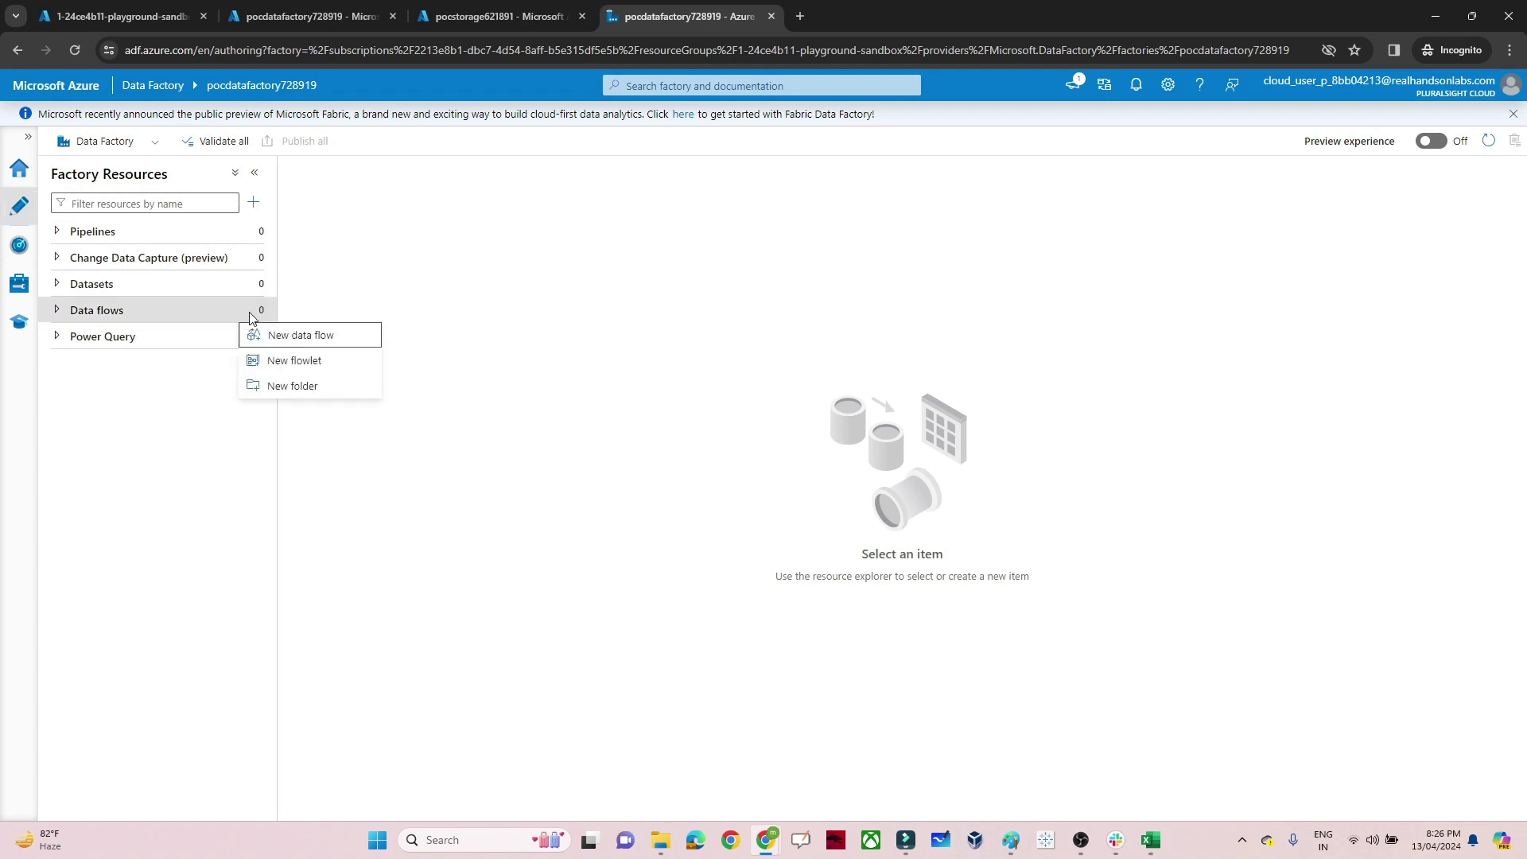
{"action": "left_click", "coordinate": [311, 342]}
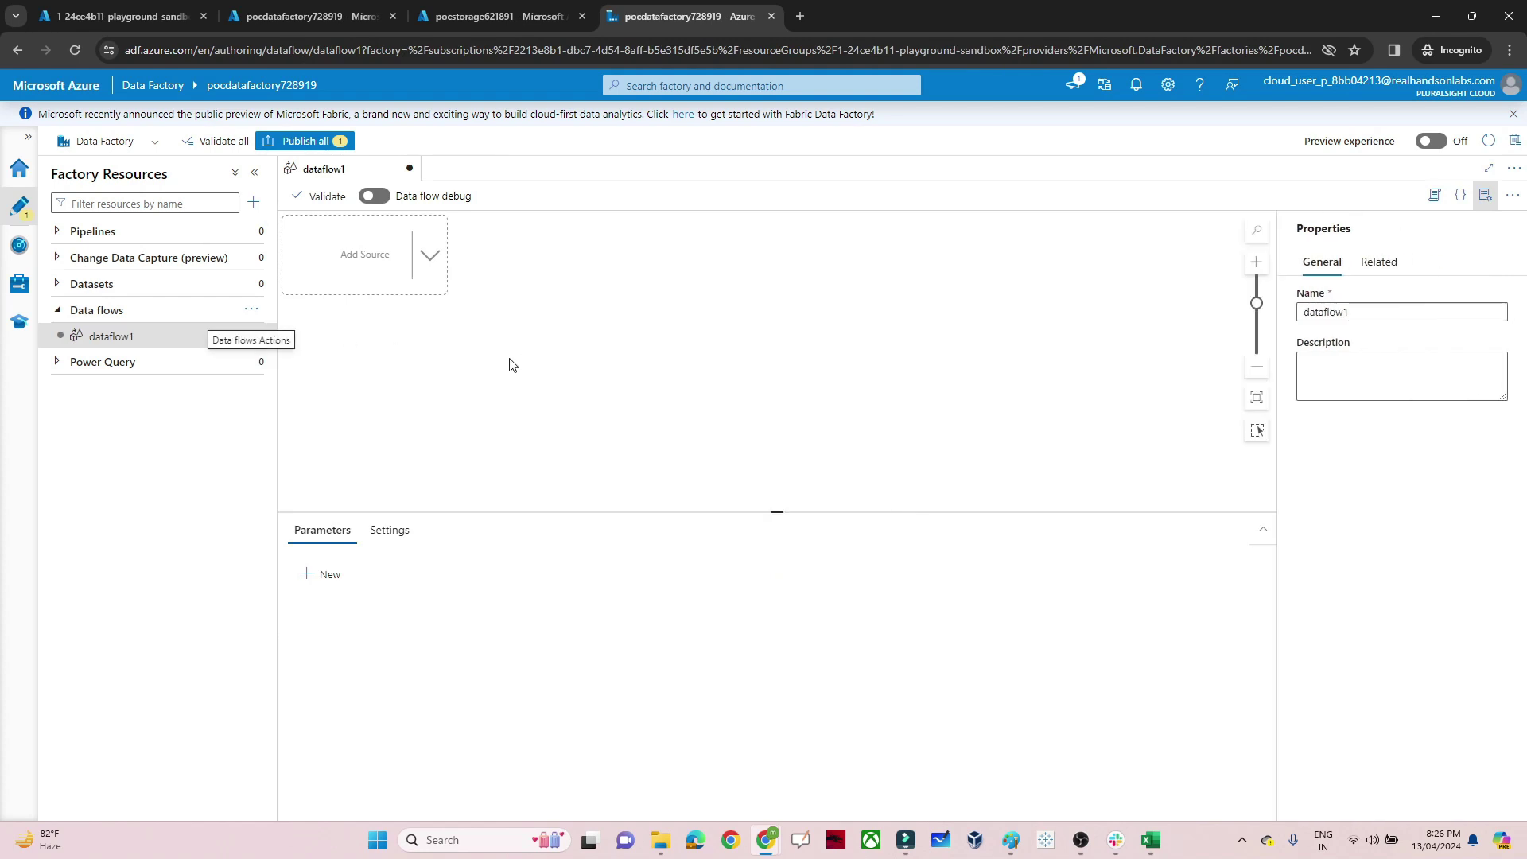
- Add a source to the data flow and name its output stream employee
{"action": "left_click", "coordinate": [364, 264]}
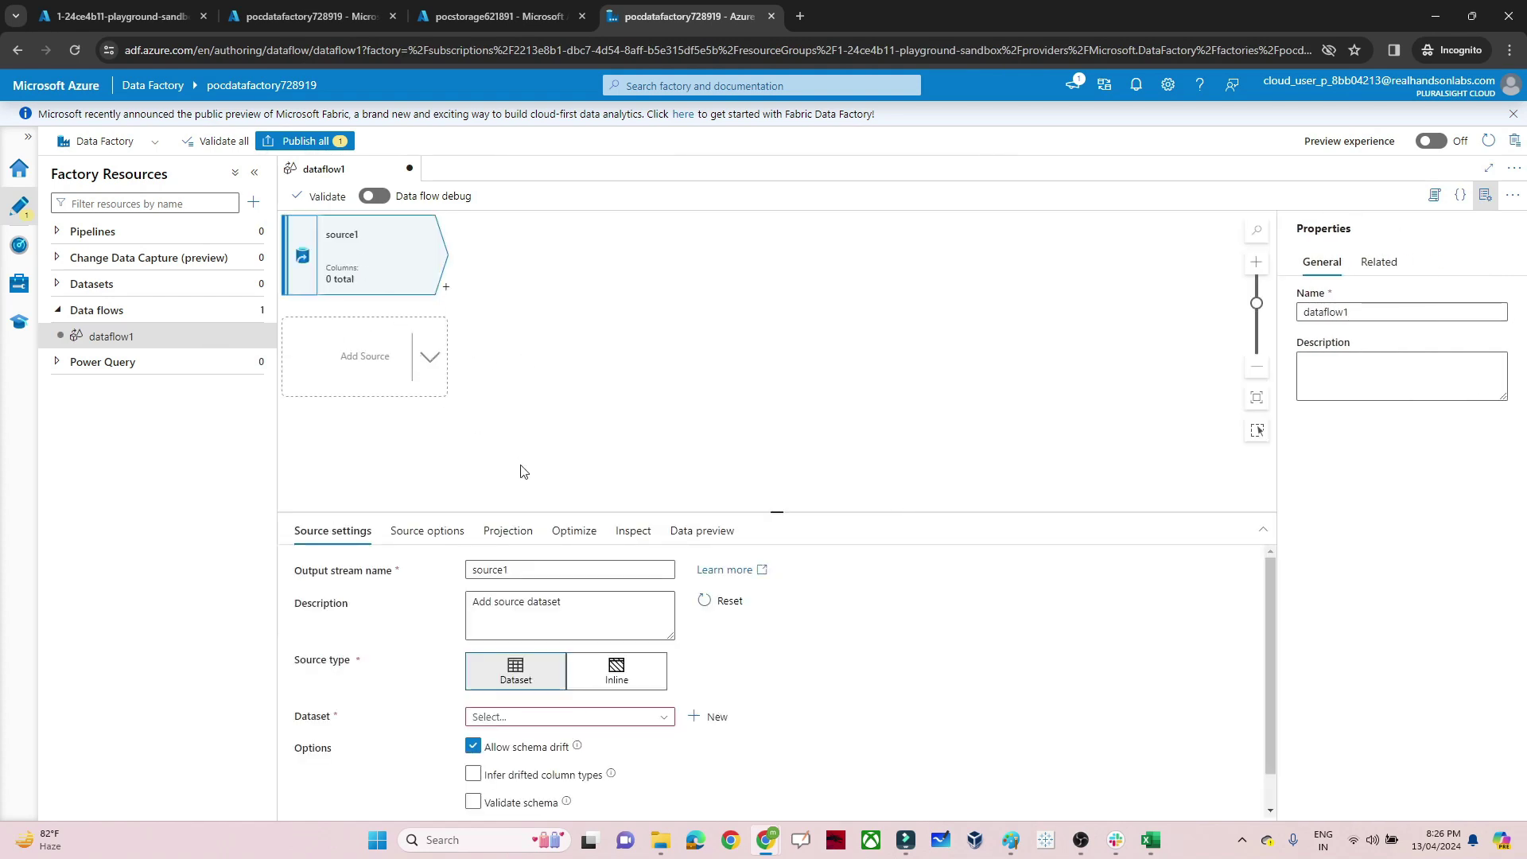
{"action": "left_click", "coordinate": [514, 567]}
{"action": "key", "text": "BackSpace"}
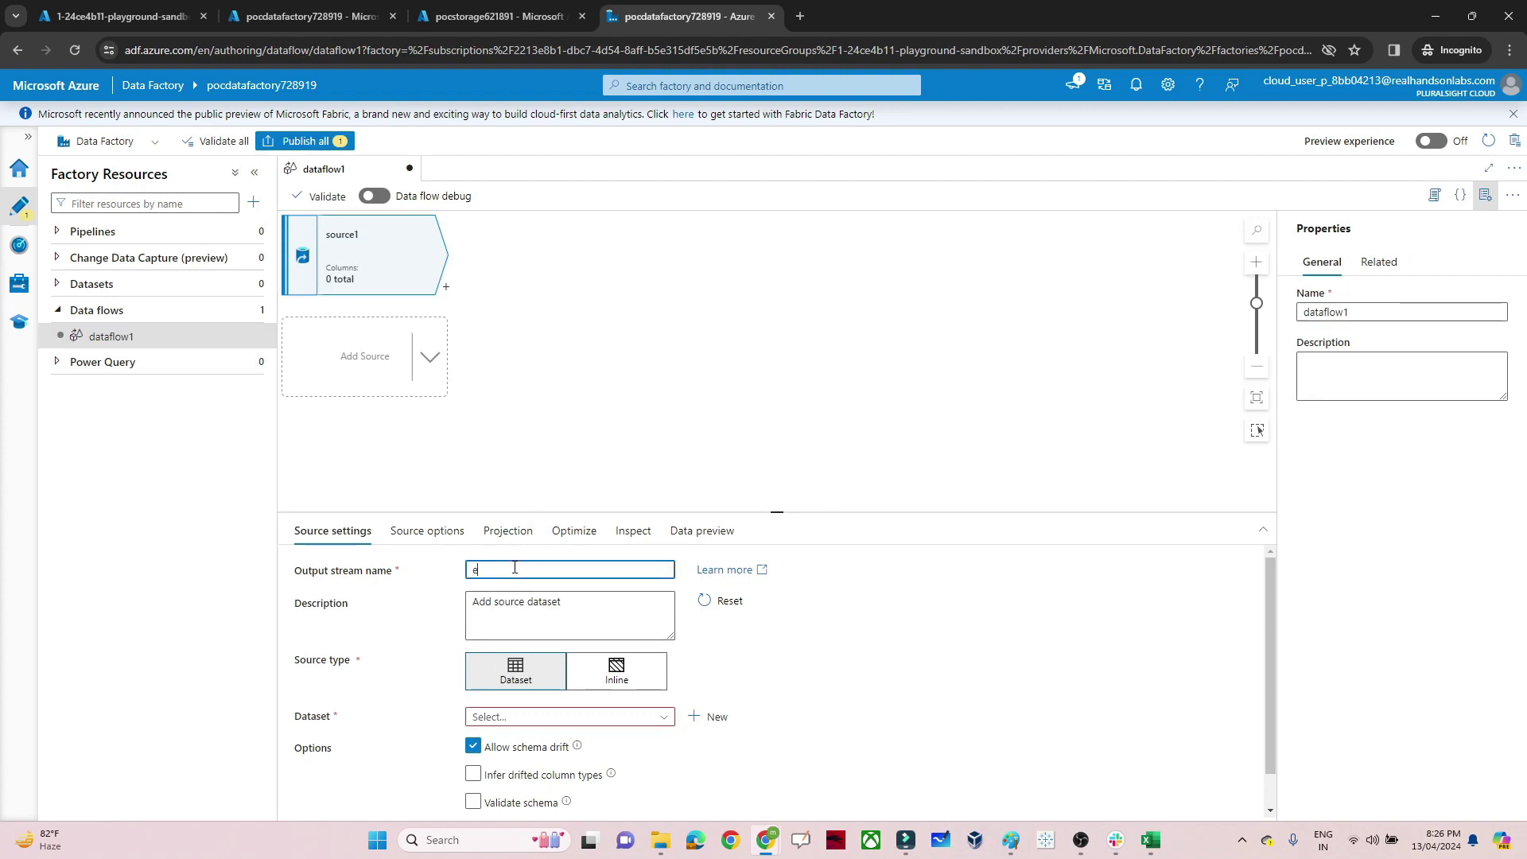
{"action": "type", "text": "eployee"}
- Begin a new dataset for the employee source, using Azure Blob Storage as the data store and DelimitedText as the format
{"action": "left_click", "coordinate": [696, 716]}
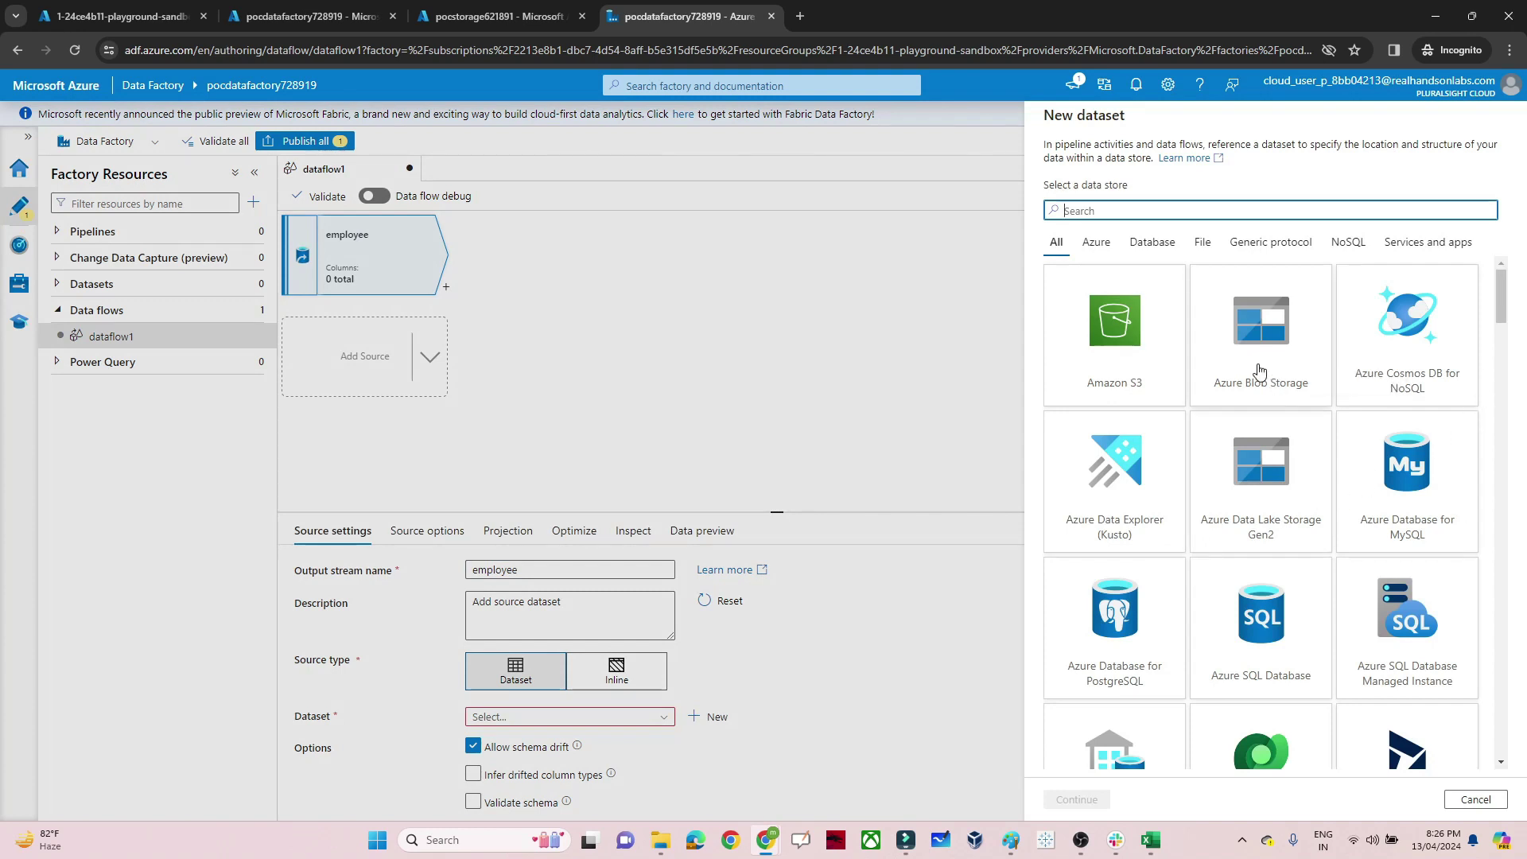
{"action": "left_click", "coordinate": [1259, 371]}
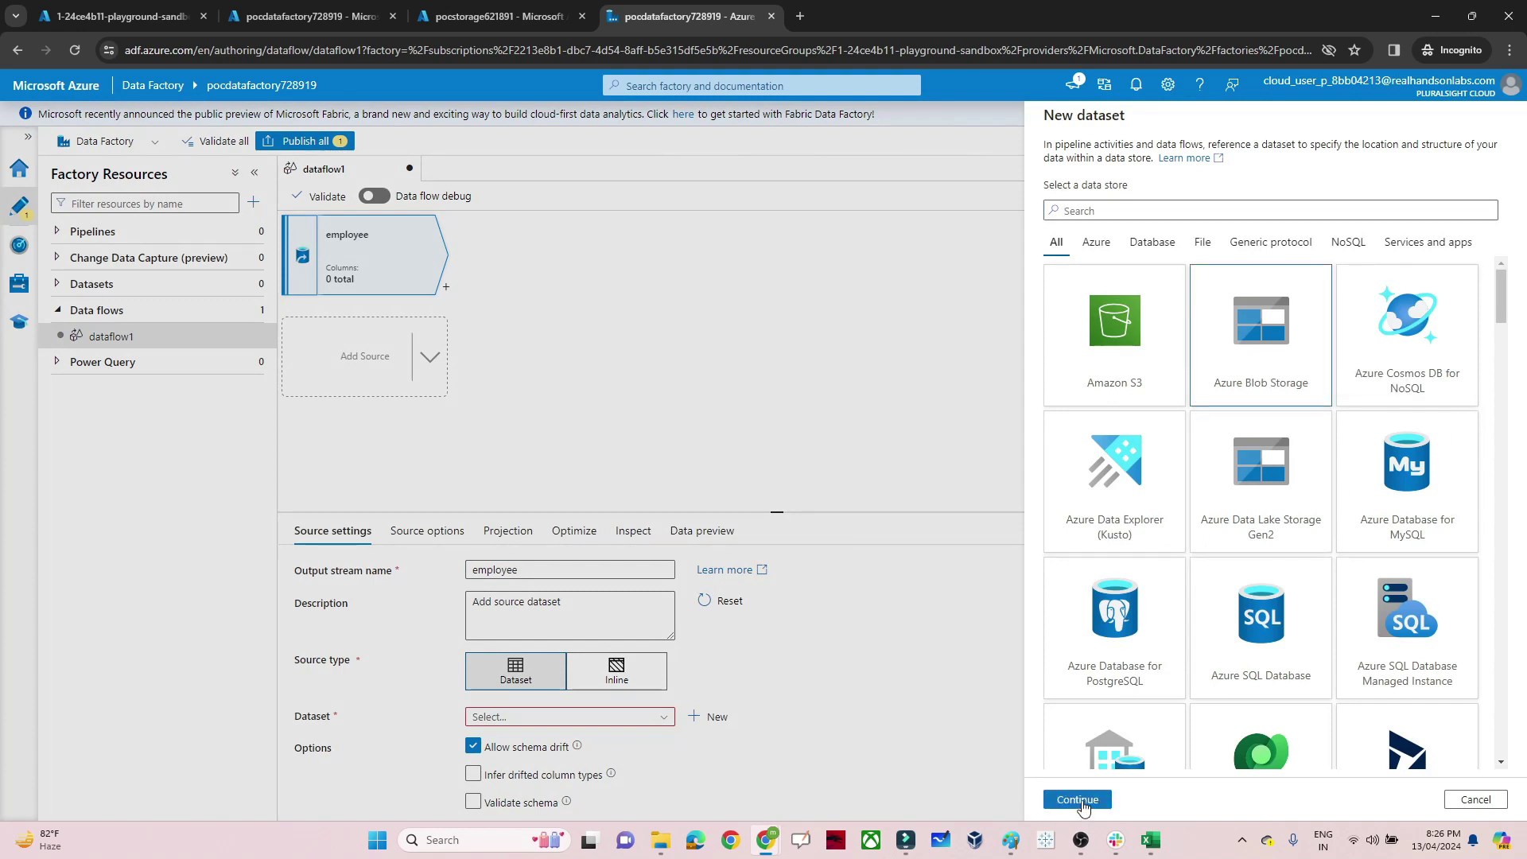
{"action": "left_click", "coordinate": [1078, 799]}
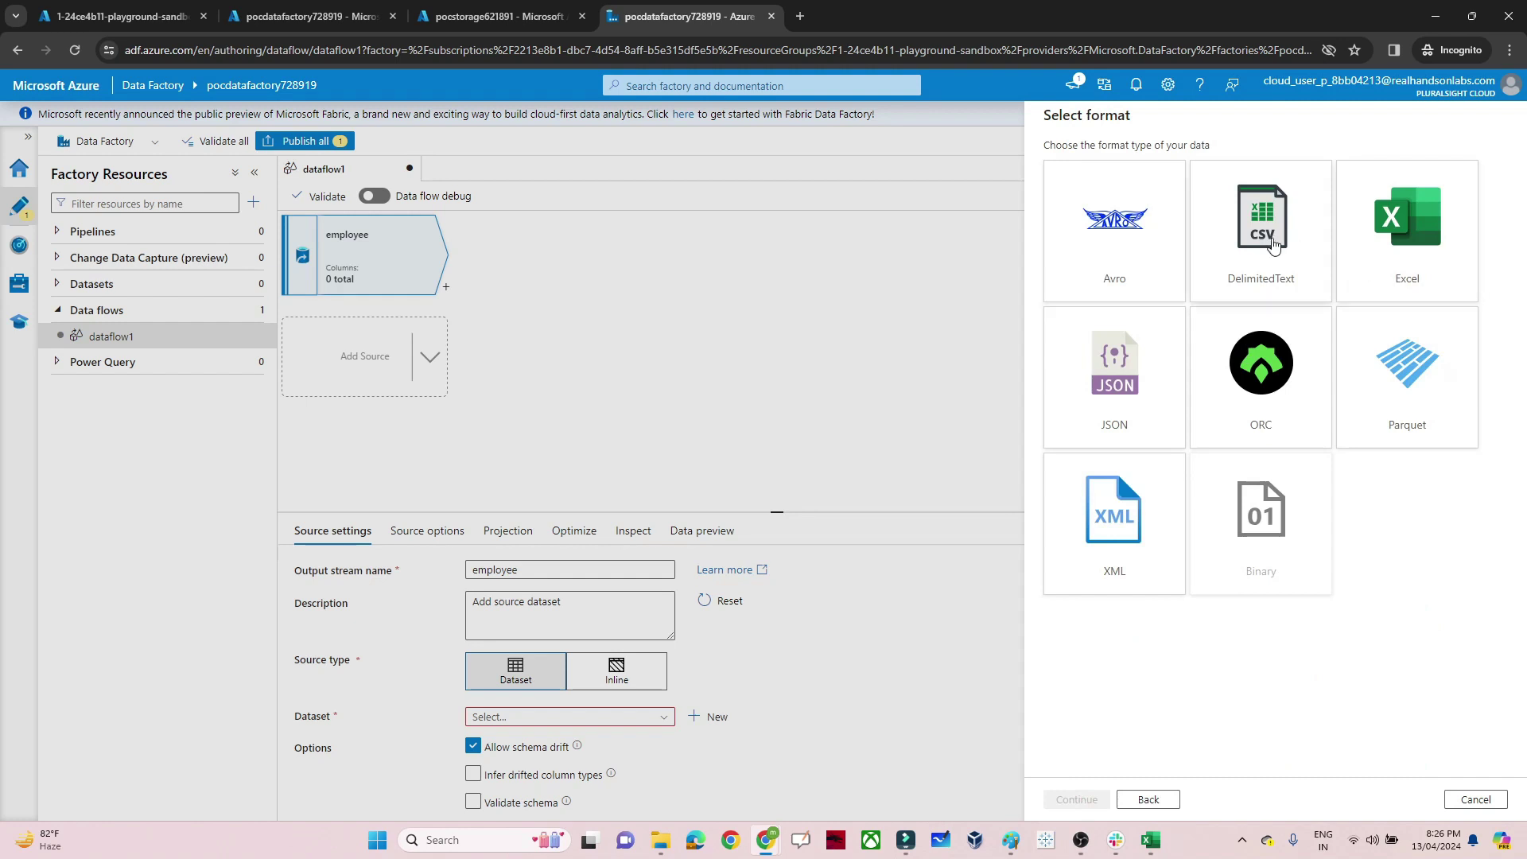
{"action": "left_click", "coordinate": [1257, 270]}
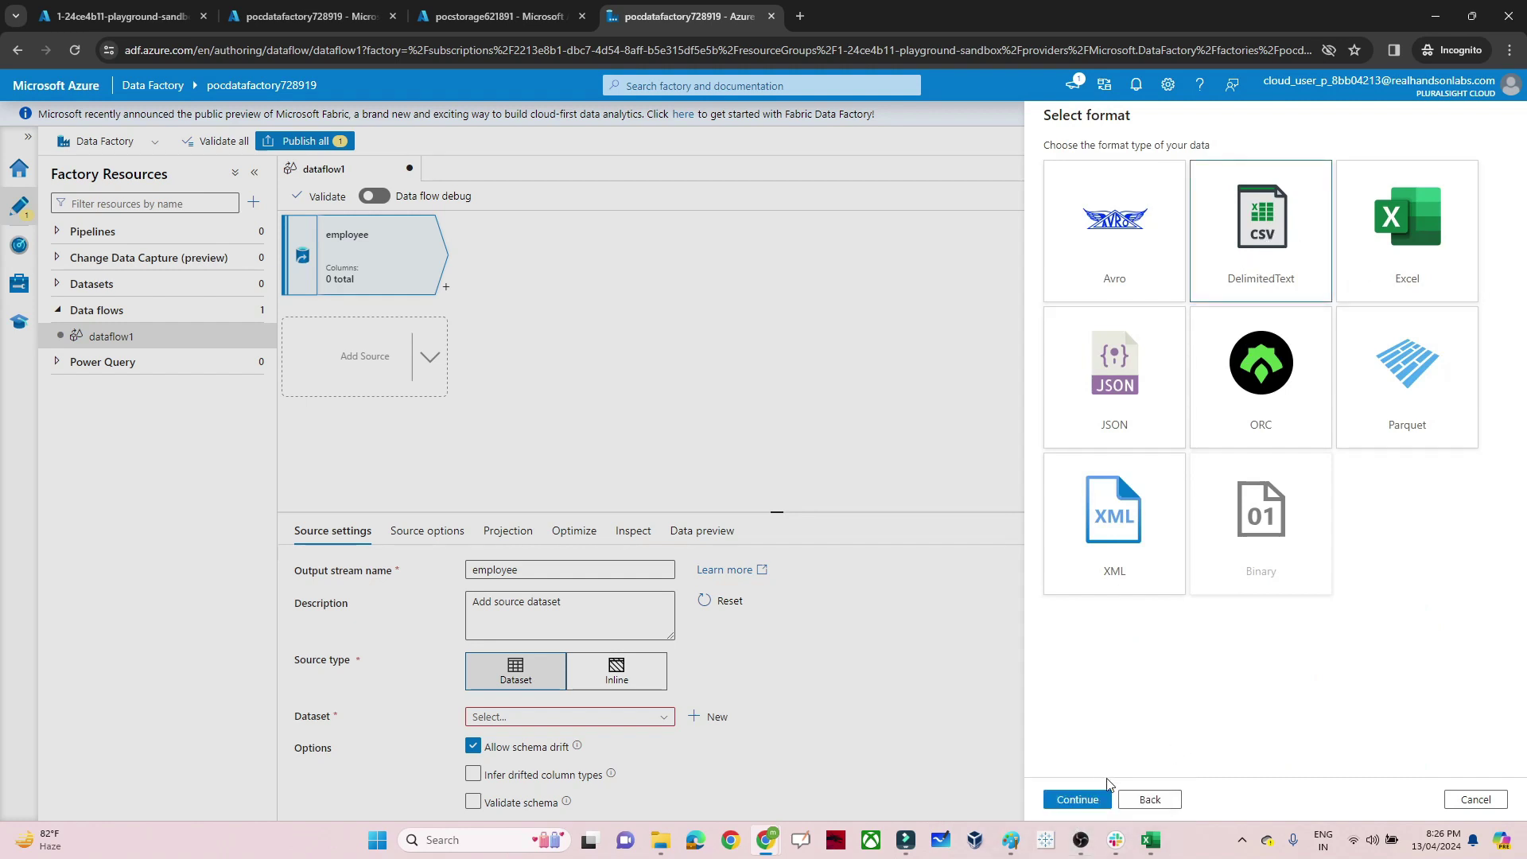
{"action": "left_click", "coordinate": [1078, 799]}
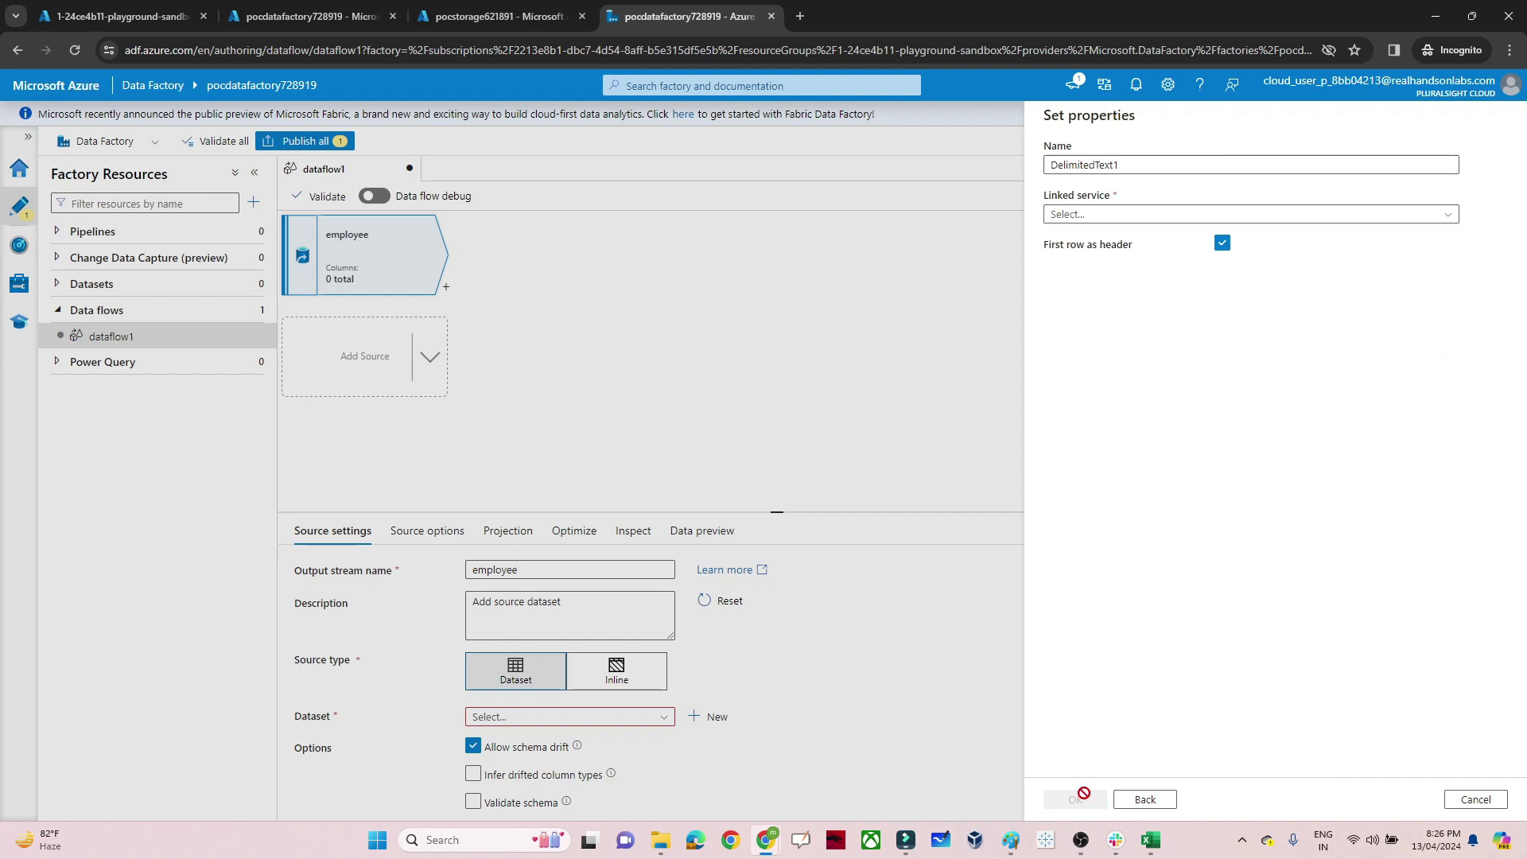
- Create a new Azure Blob Storage linked service using the P6-Real Hands-On Labs subscription and the pocstorage621891 storage account
{"action": "left_click", "coordinate": [1116, 216]}
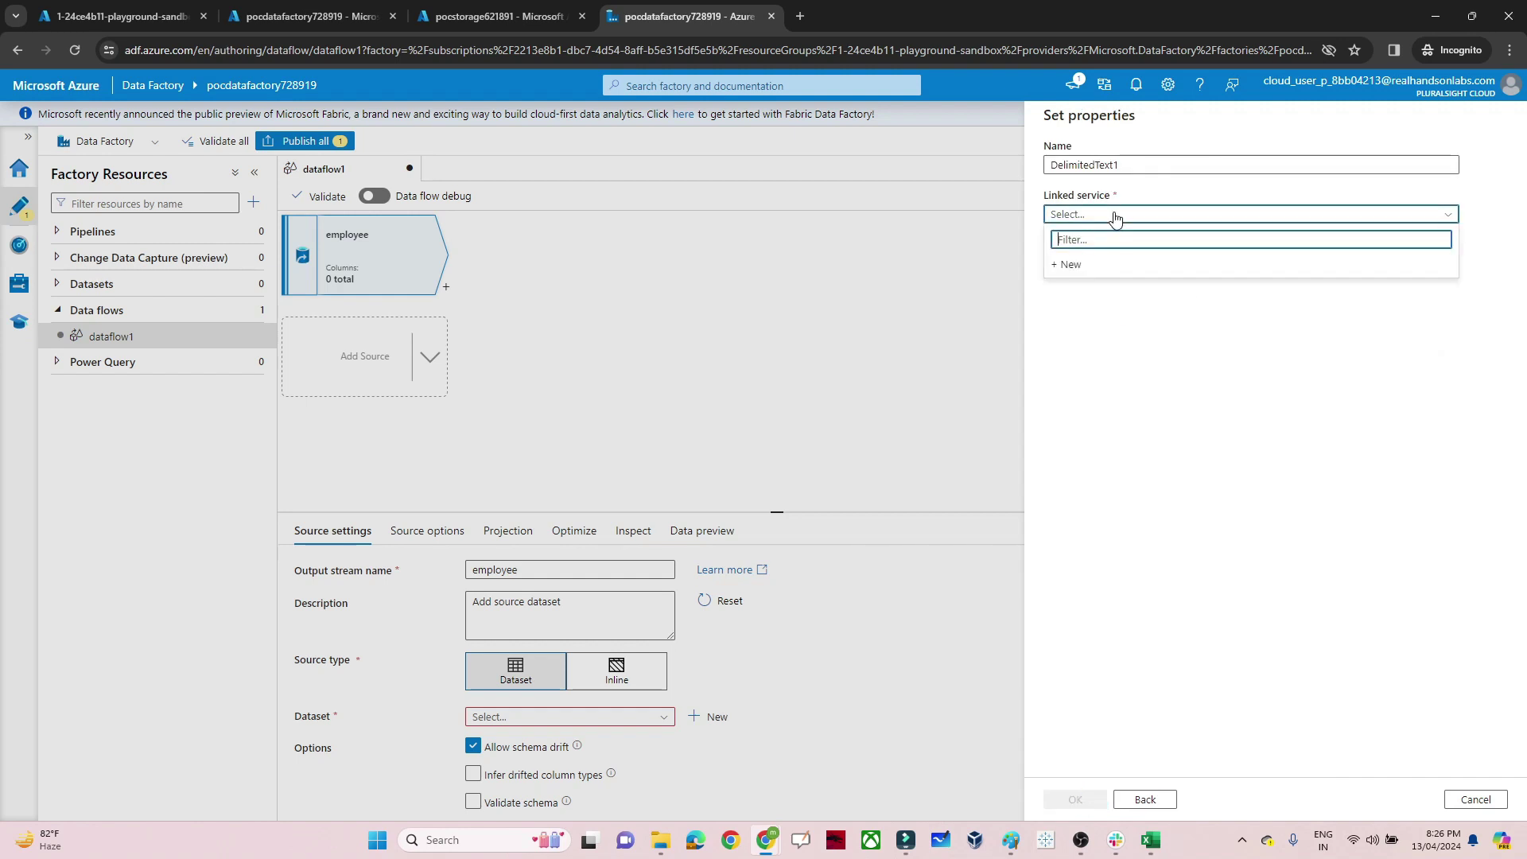
{"action": "left_click", "coordinate": [1070, 264]}
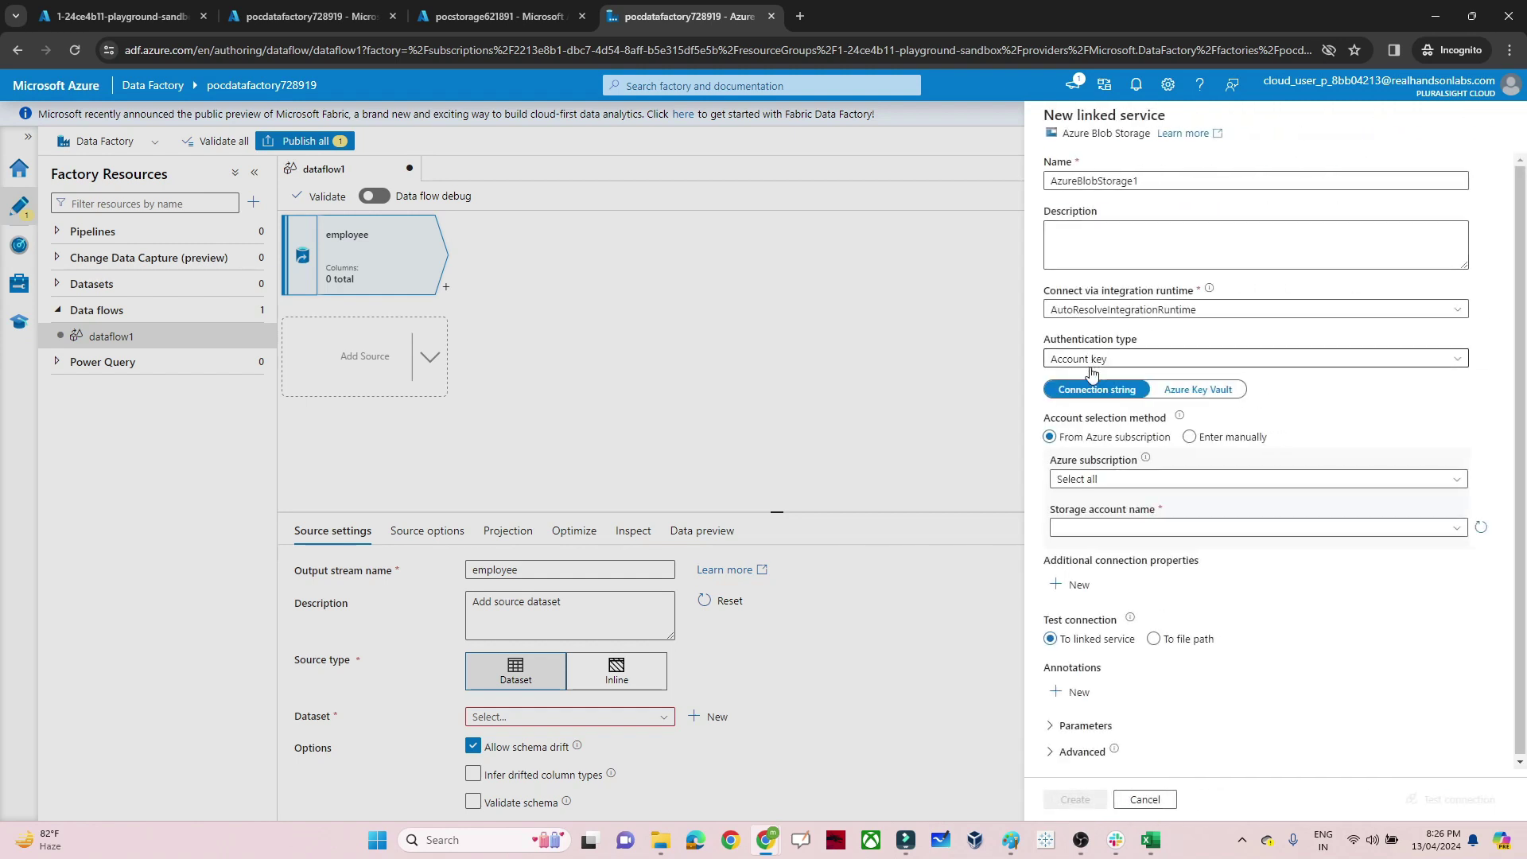
{"action": "left_click", "coordinate": [1082, 489]}
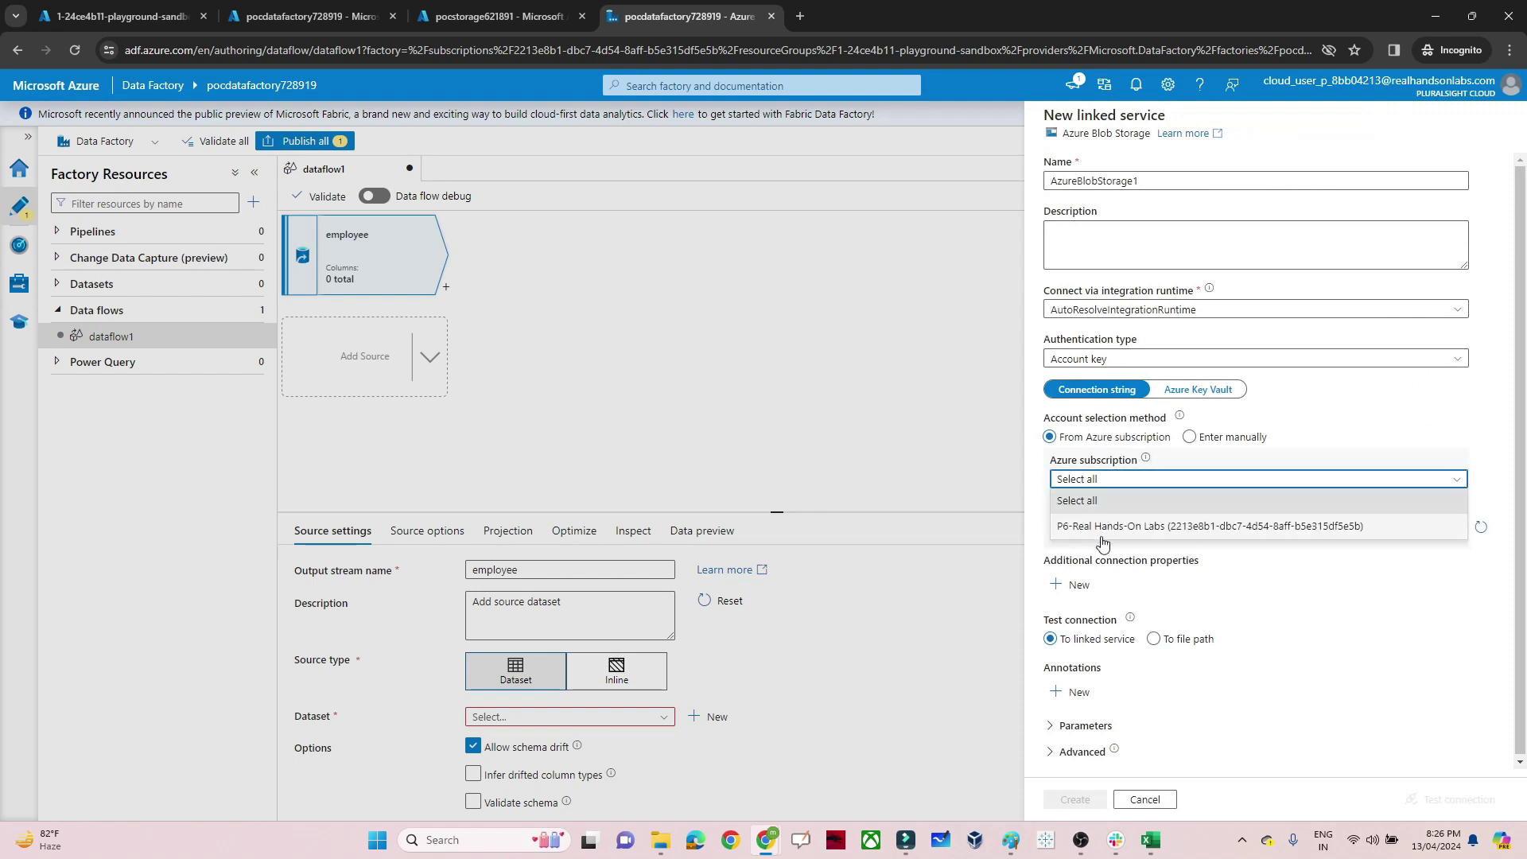
{"action": "left_click", "coordinate": [1095, 523]}
{"action": "left_click", "coordinate": [1102, 529]}
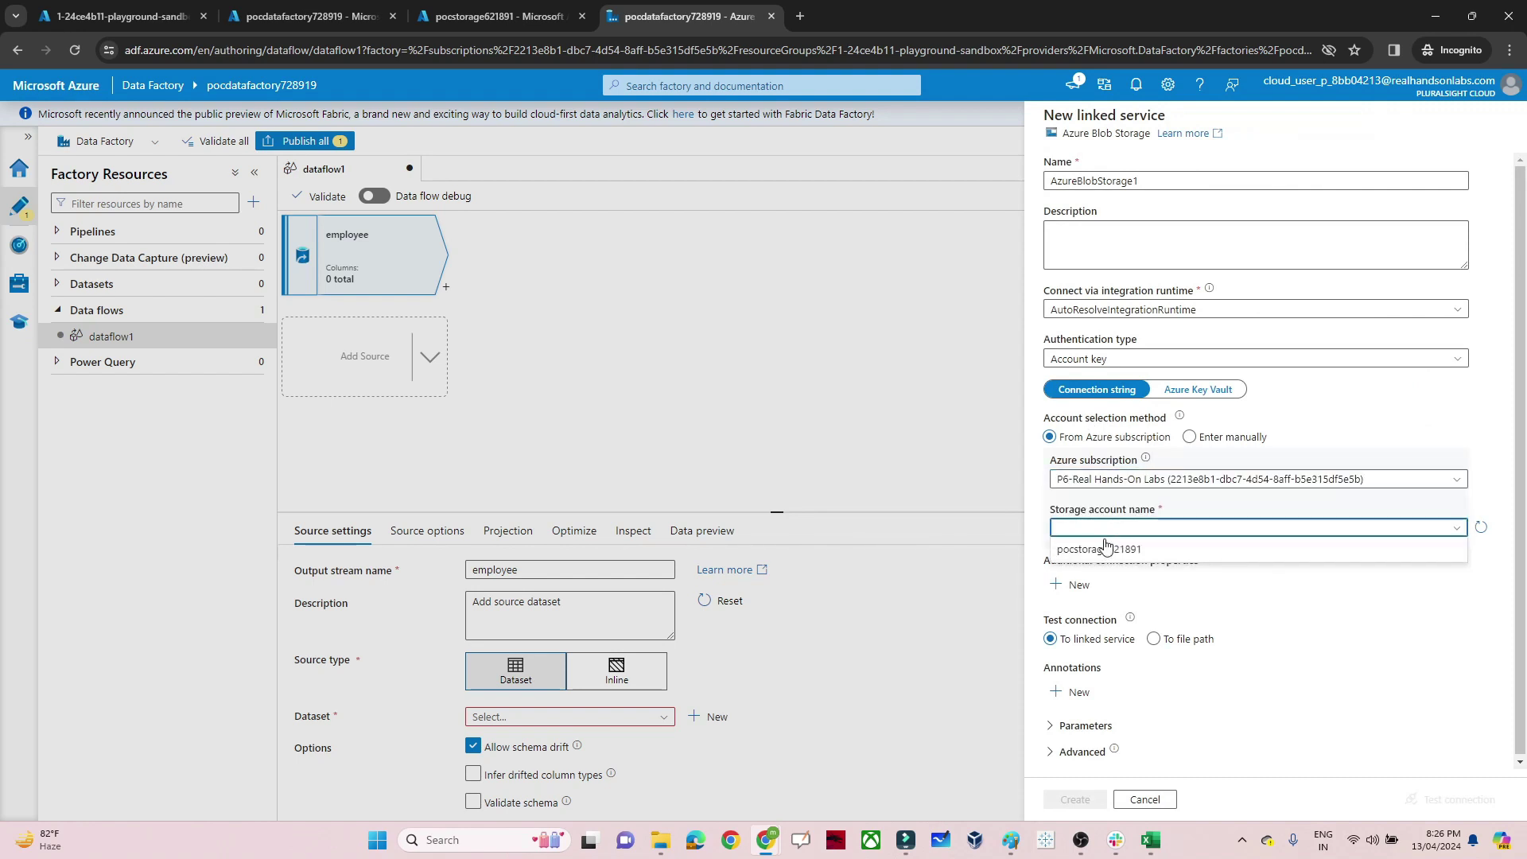
{"action": "left_click", "coordinate": [1106, 551]}
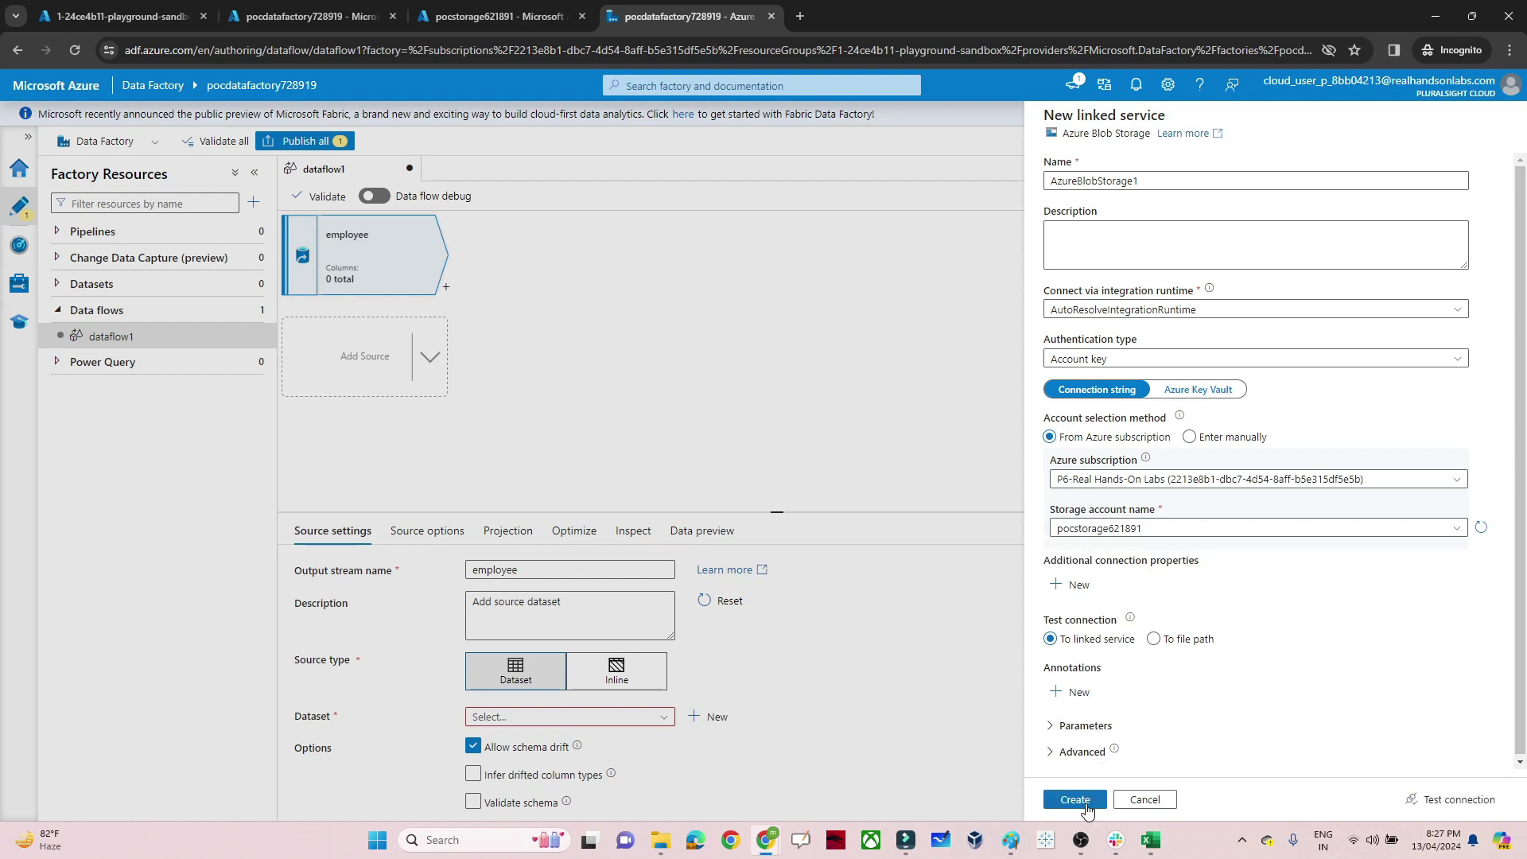
{"action": "left_click", "coordinate": [1076, 800]}
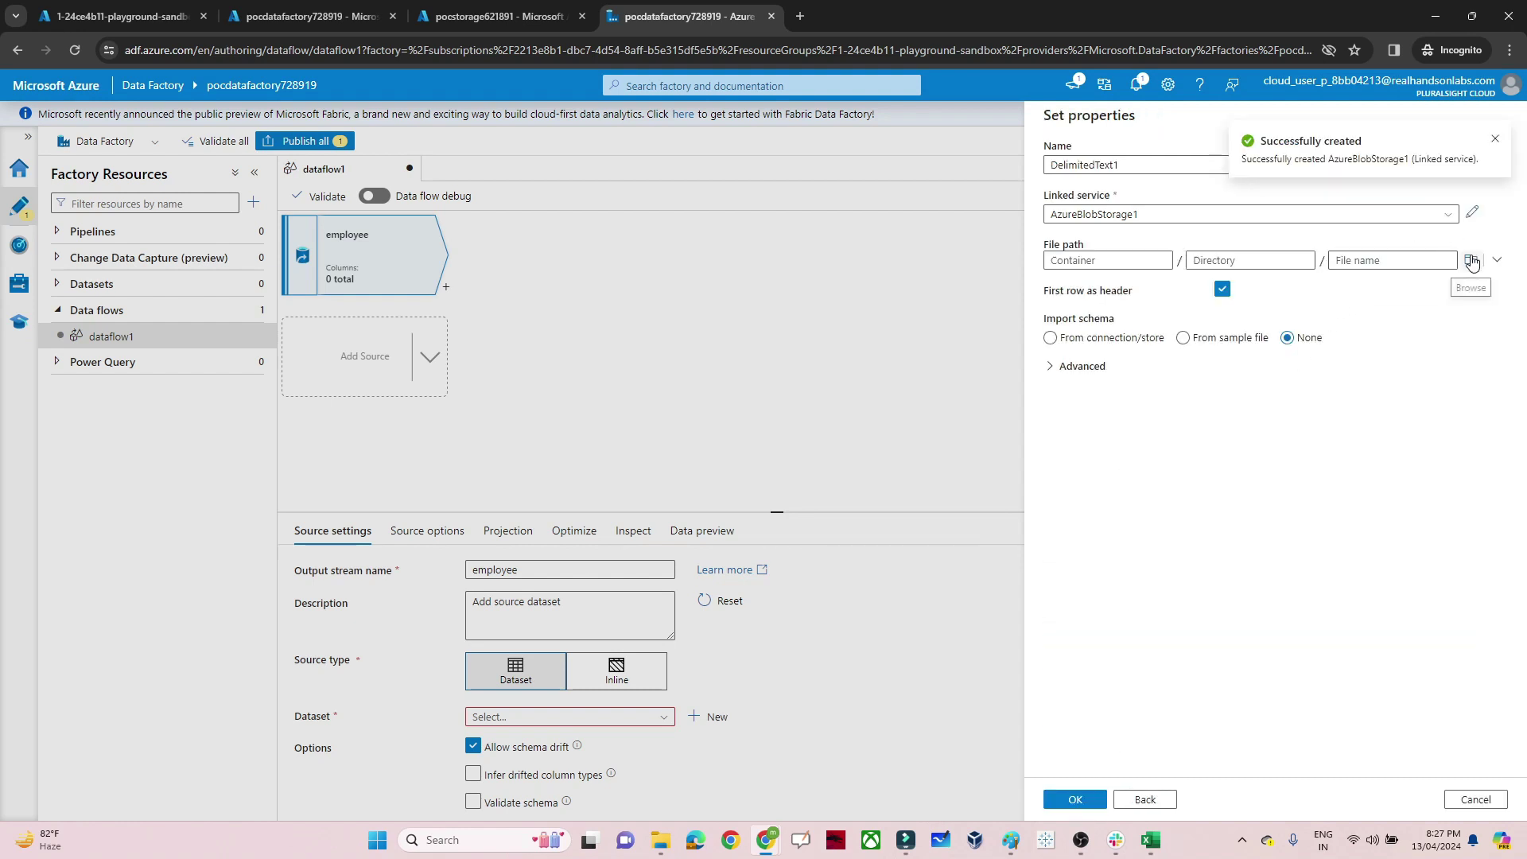
- Set the employee dataset's file path to emp_1.csv in the inputemp container and create the dataset
{"action": "left_click", "coordinate": [1473, 263]}
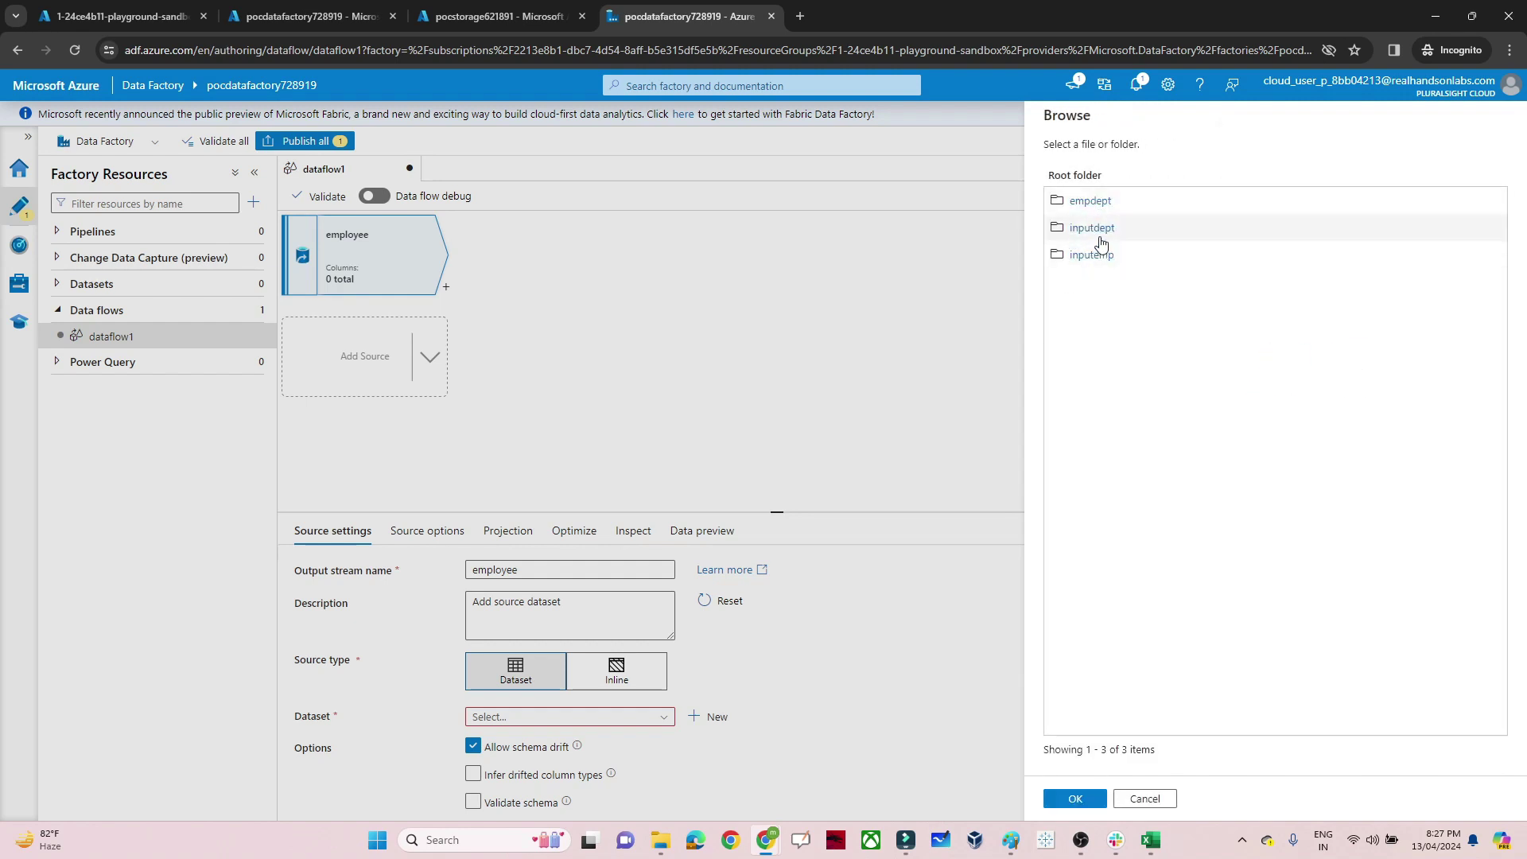
{"action": "left_click", "coordinate": [1091, 259]}
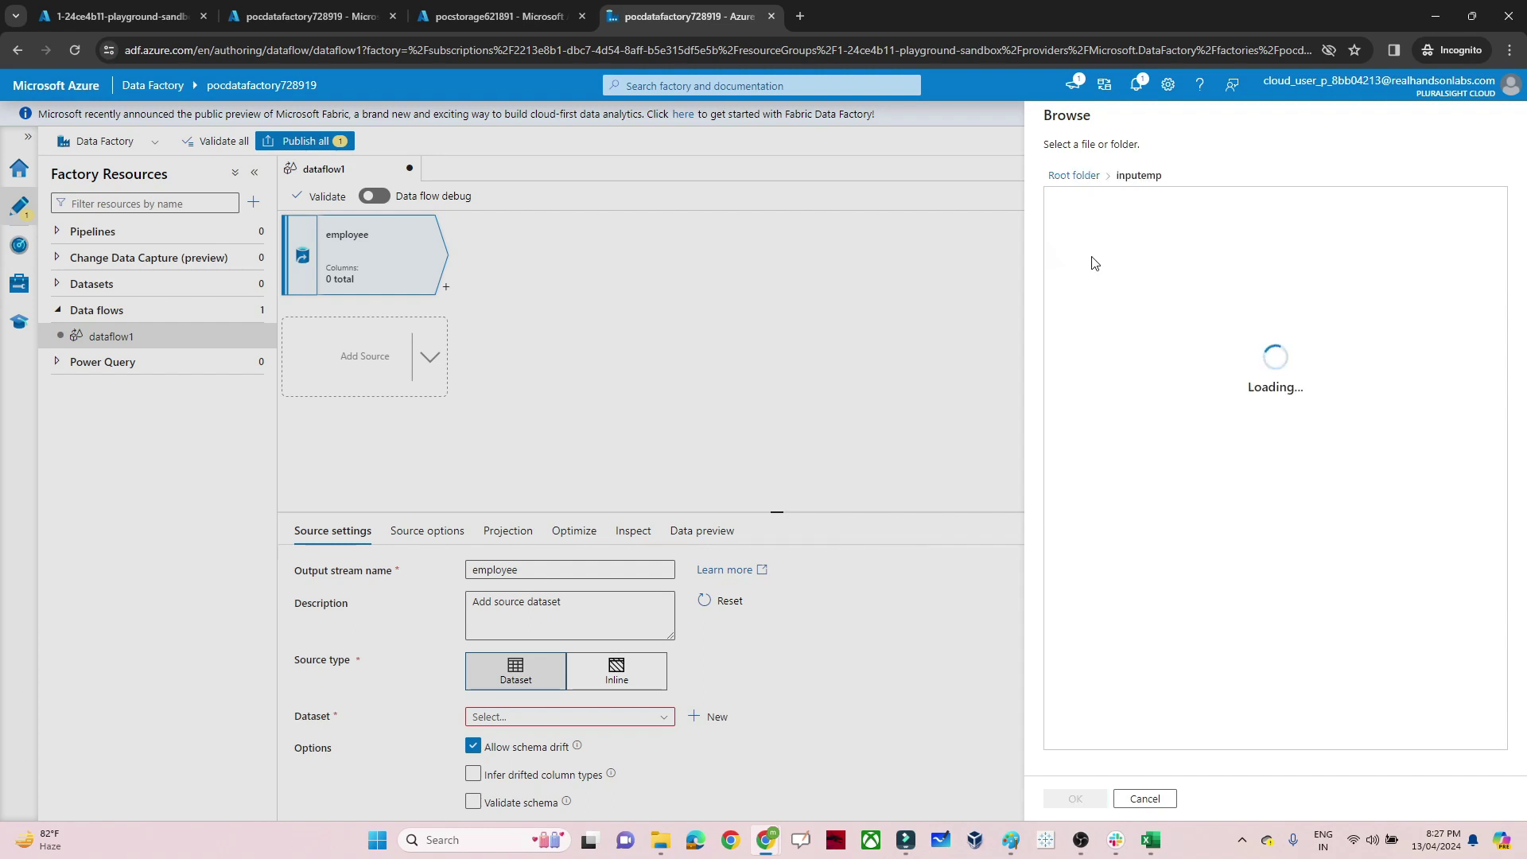
{"action": "left_click", "coordinate": [1090, 202]}
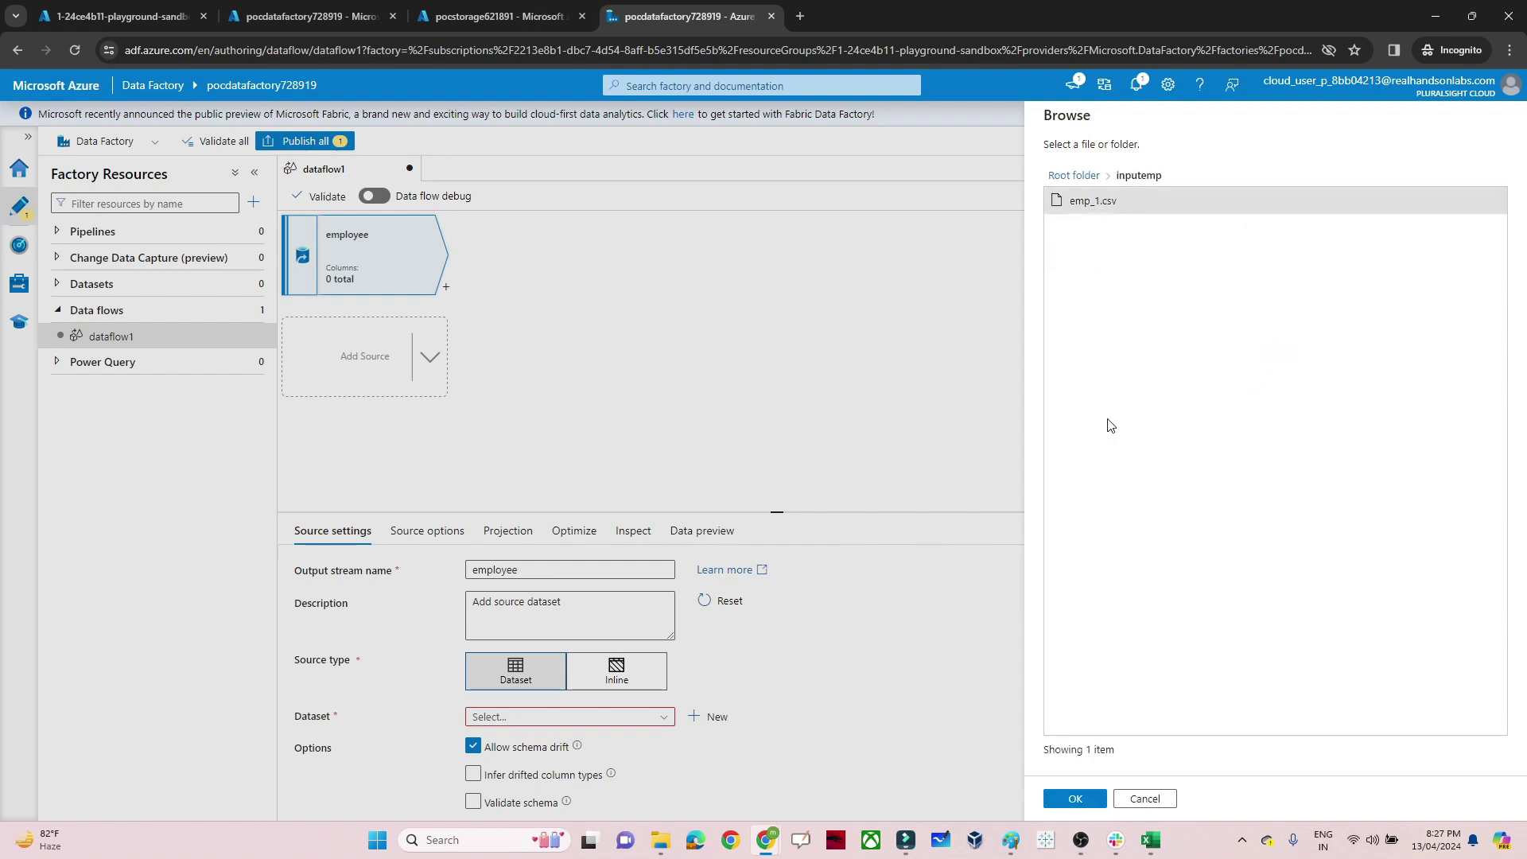
{"action": "left_click", "coordinate": [1074, 799]}
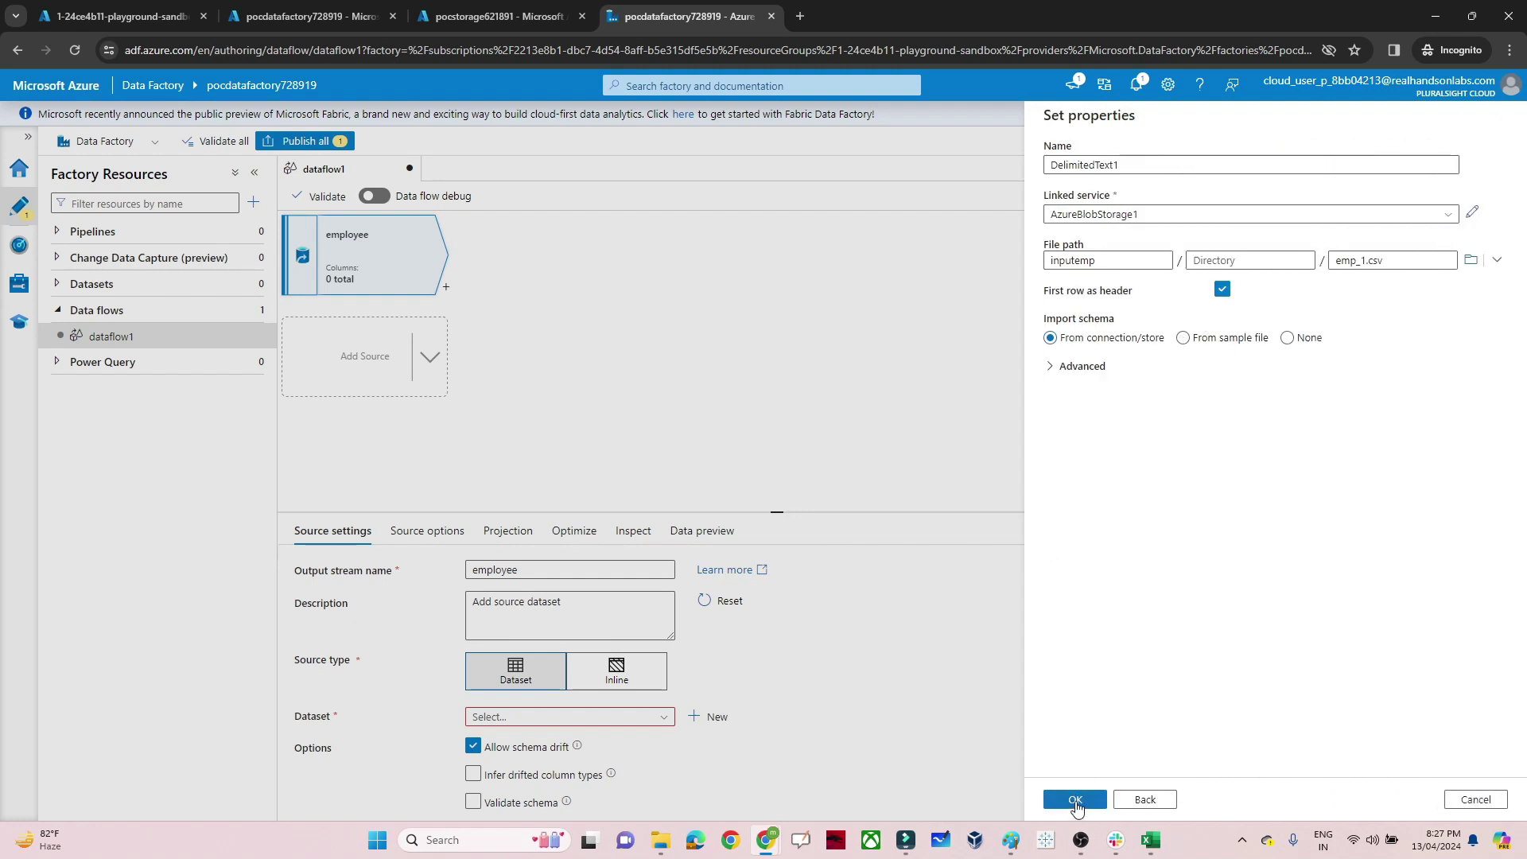
{"action": "left_click", "coordinate": [1075, 800]}
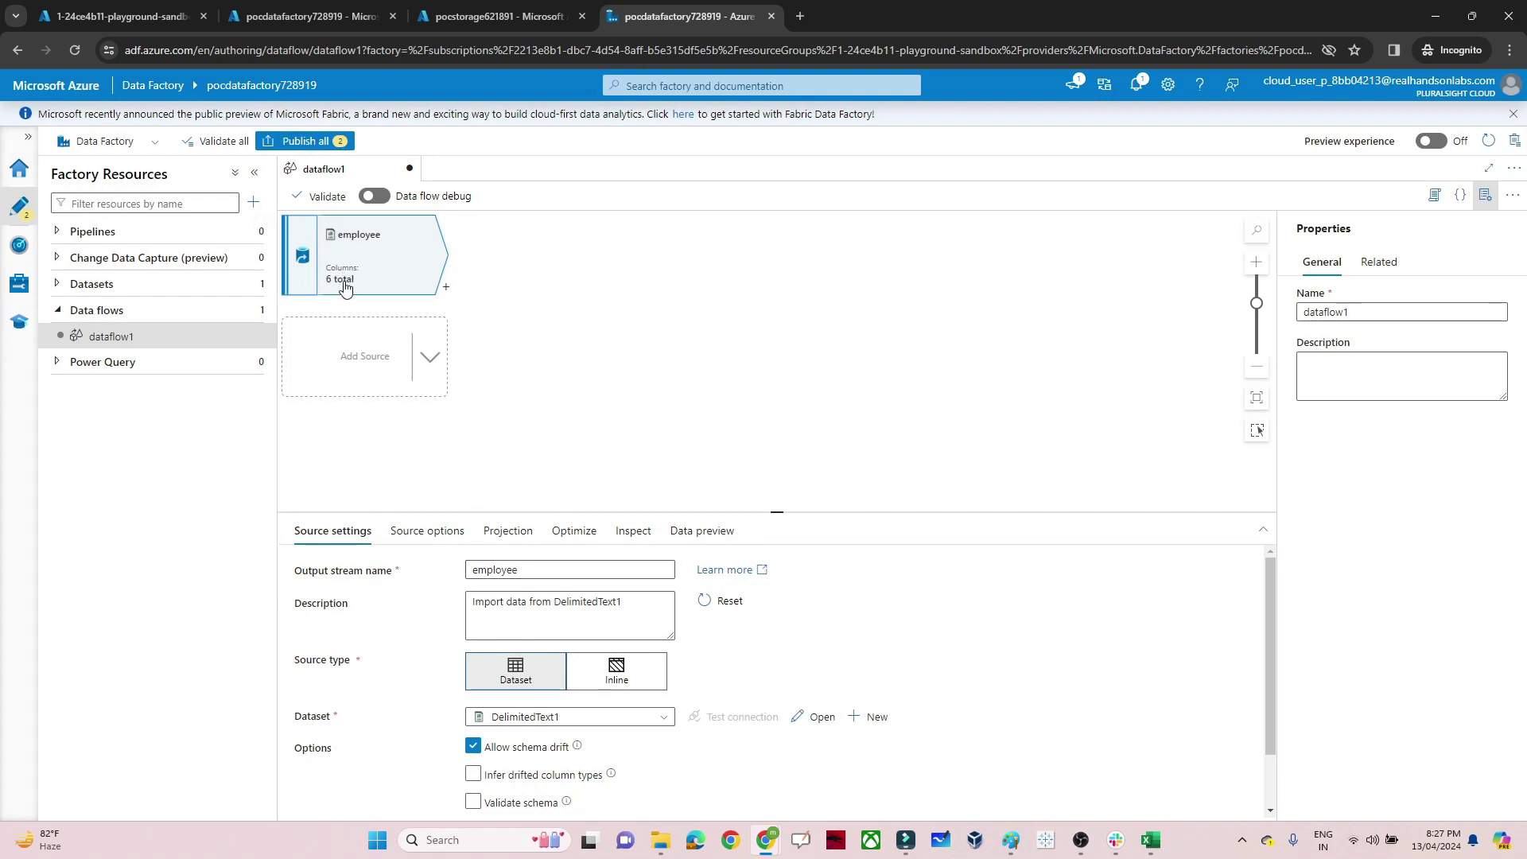
- Turn on data flow debug with AutoResolveIntegrationRuntime and a 1 hour time to live, and load the employee source's data preview
{"action": "left_click", "coordinate": [381, 197]}
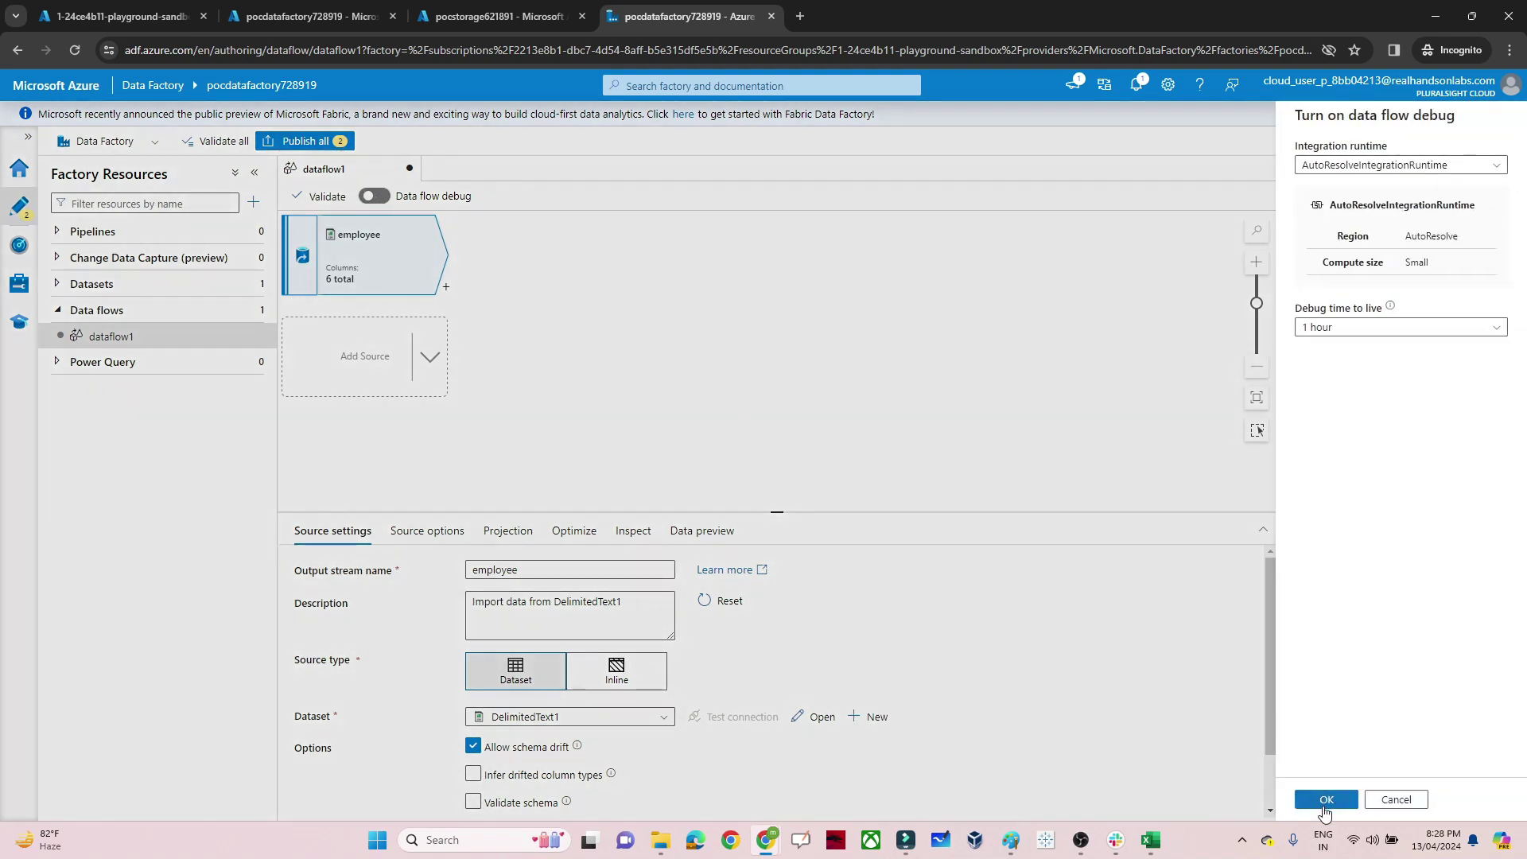
{"action": "left_click", "coordinate": [1325, 799]}
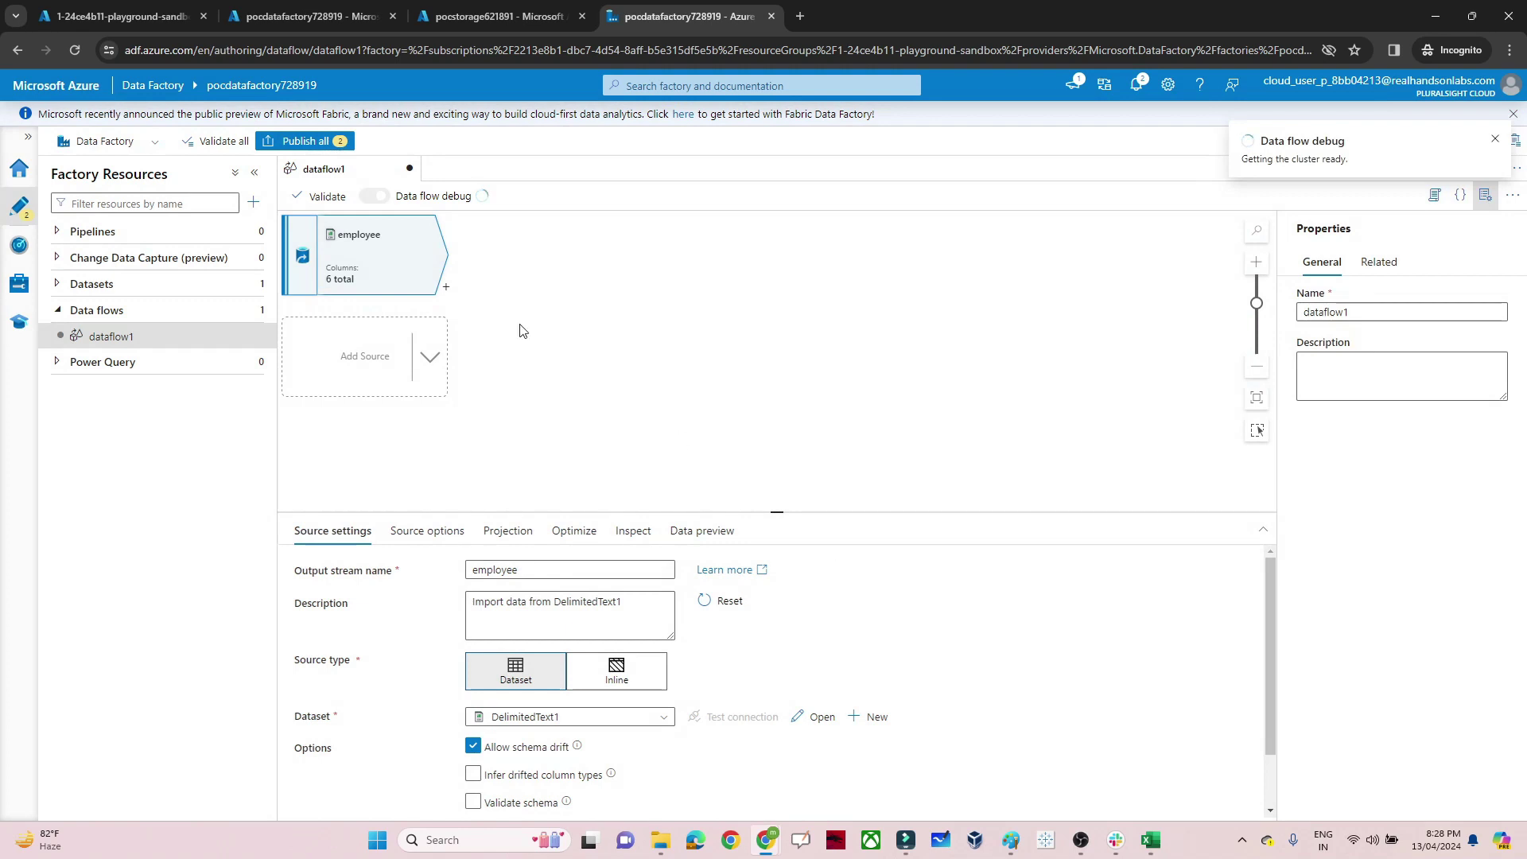
{"action": "left_click", "coordinate": [715, 534]}
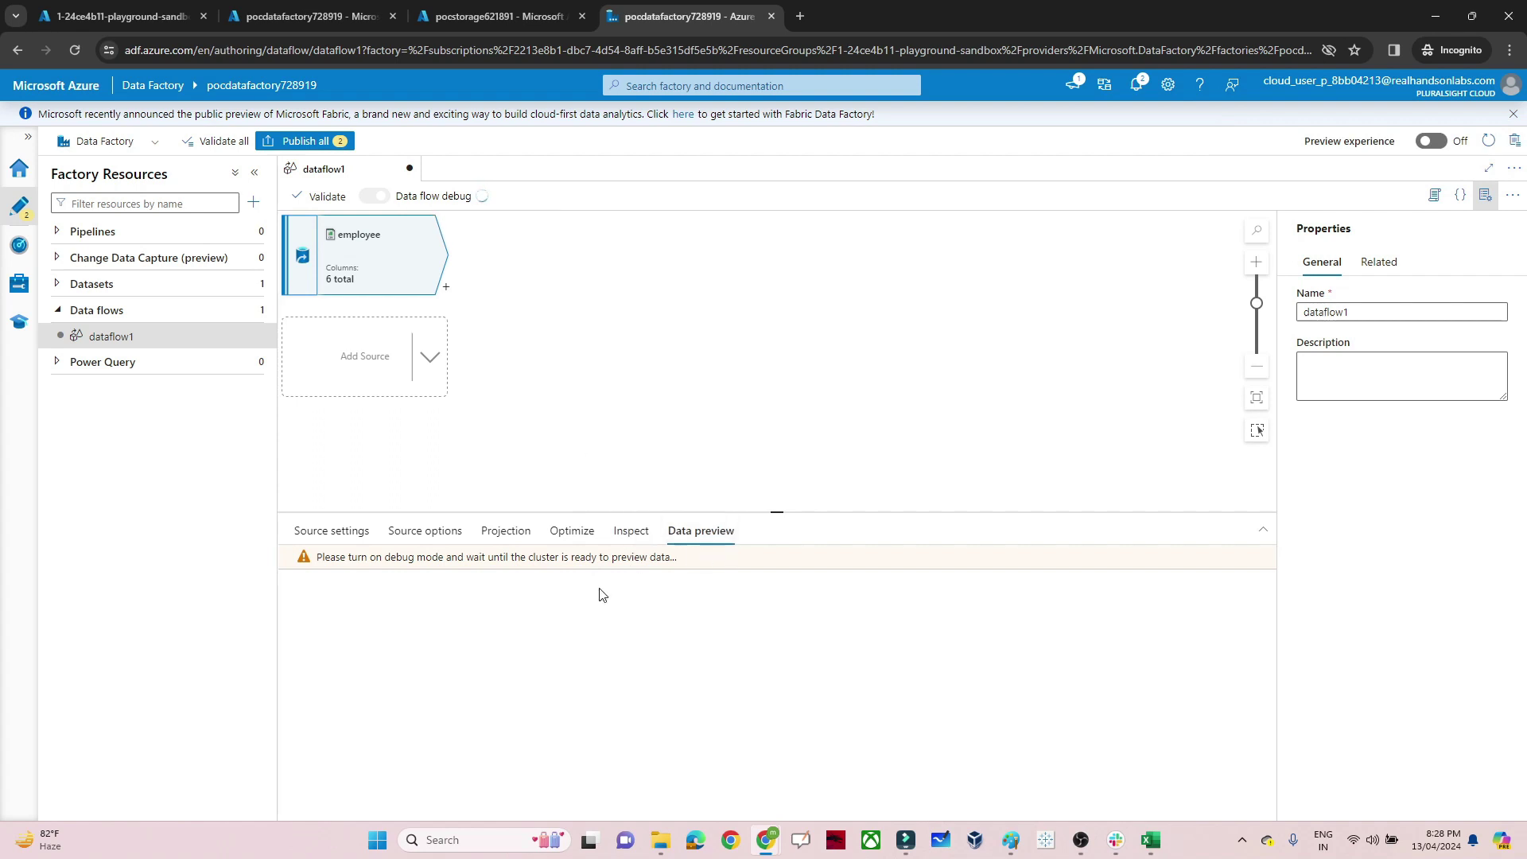
{"action": "left_click", "coordinate": [344, 594]}
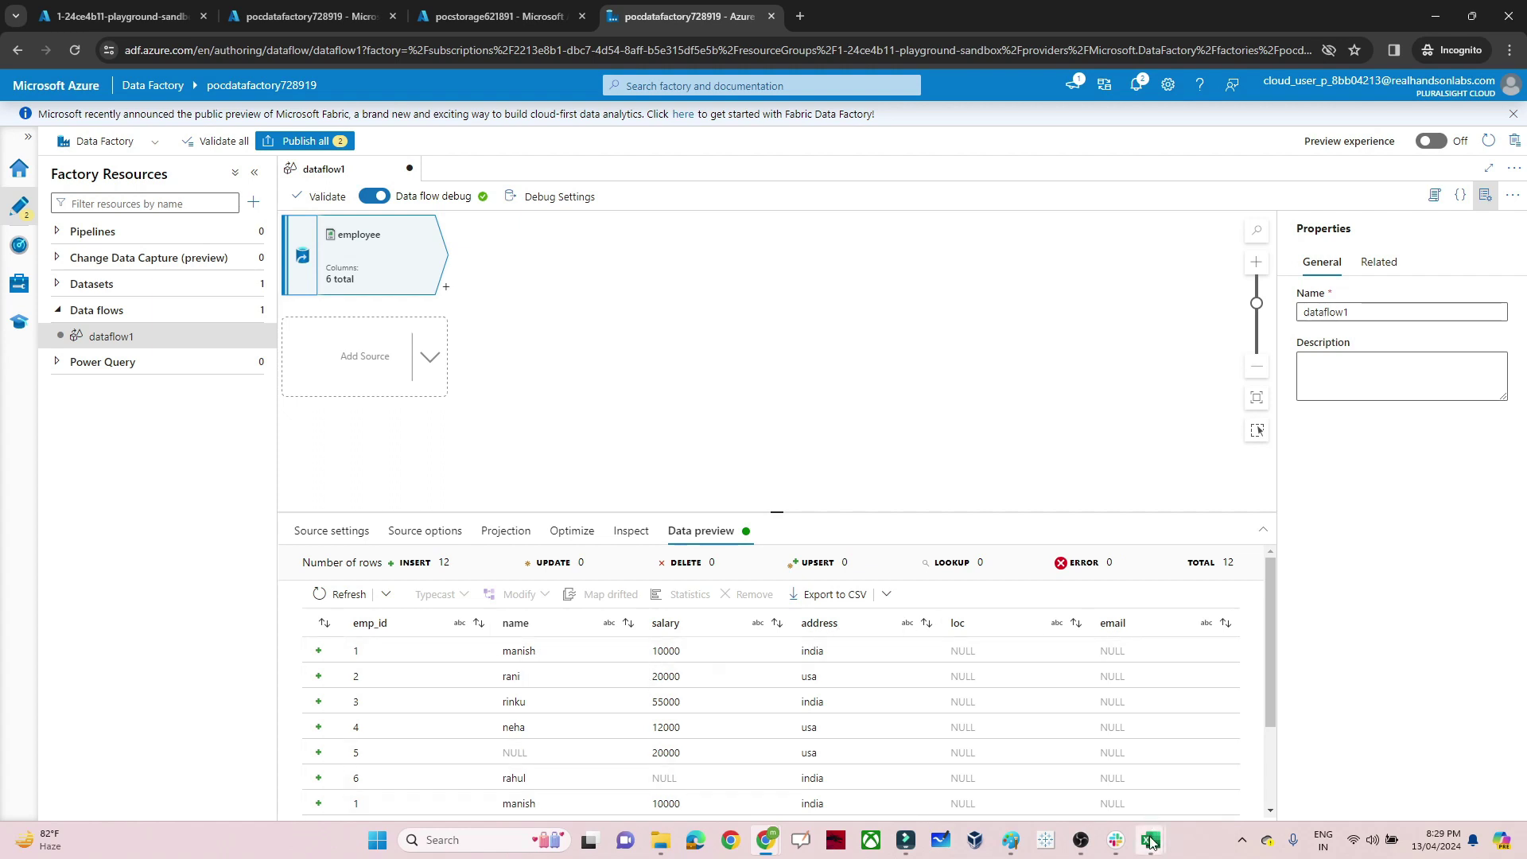
- Switch to the emp_1 workbook in Excel to compare its rows with the preview, and return to the data flow
{"action": "mouse_move", "coordinate": [1149, 840]}
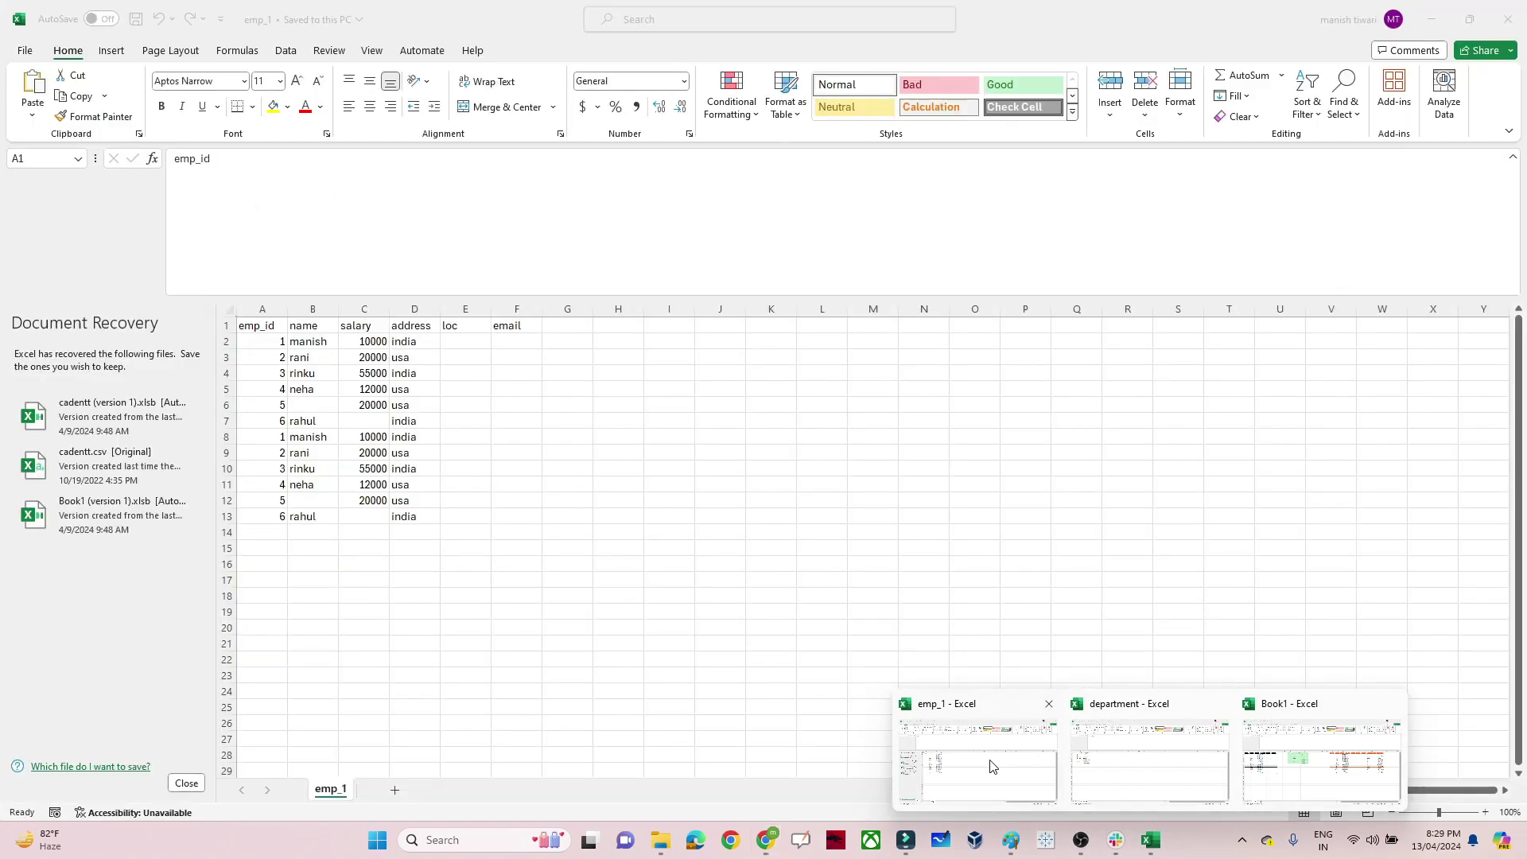
{"action": "left_click", "coordinate": [992, 766]}
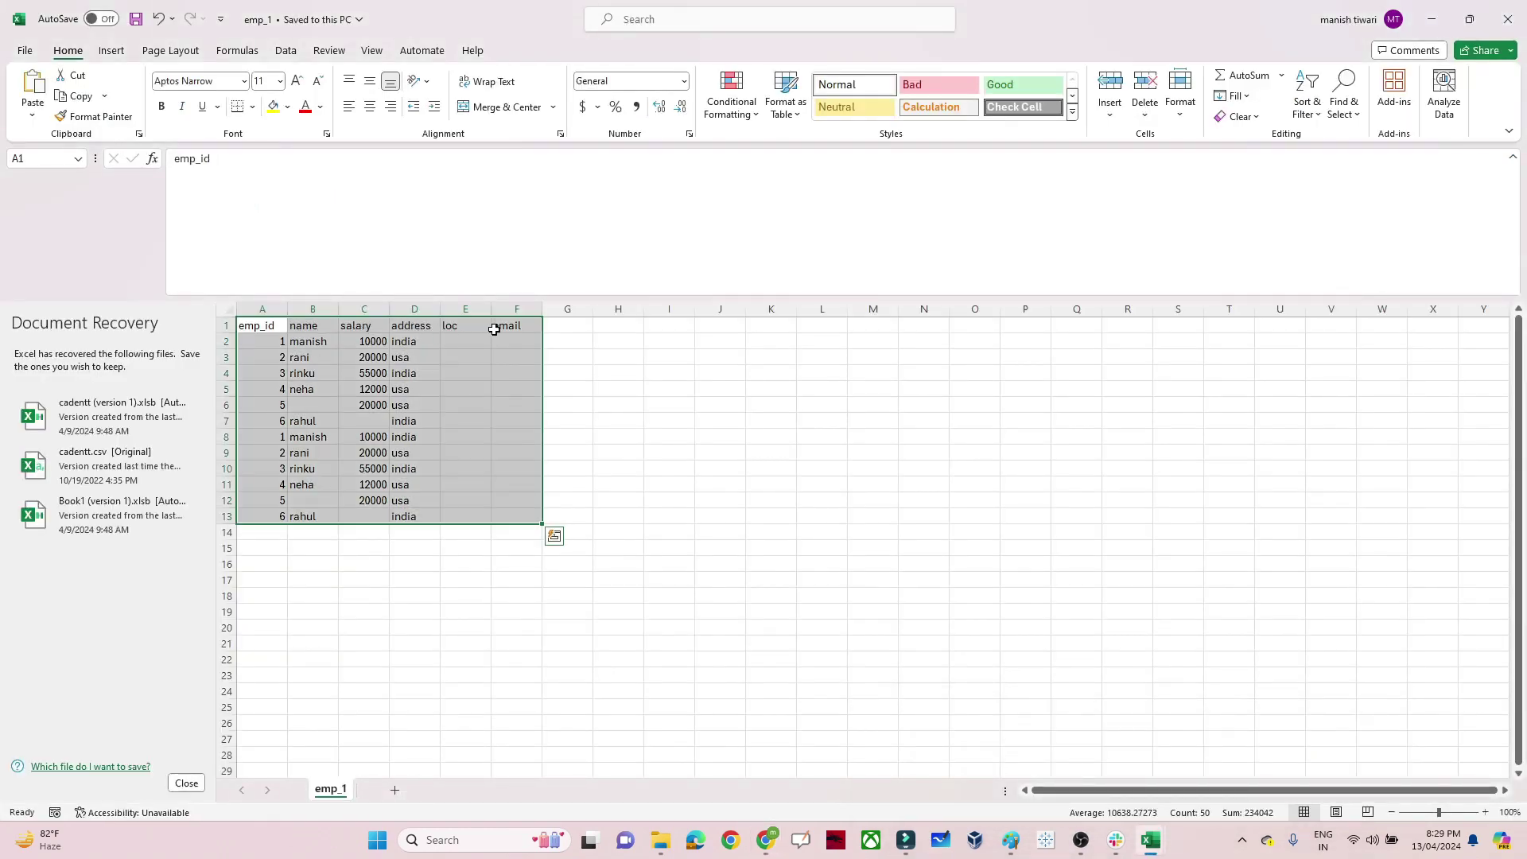
{"action": "key", "text": "alt+Tab"}
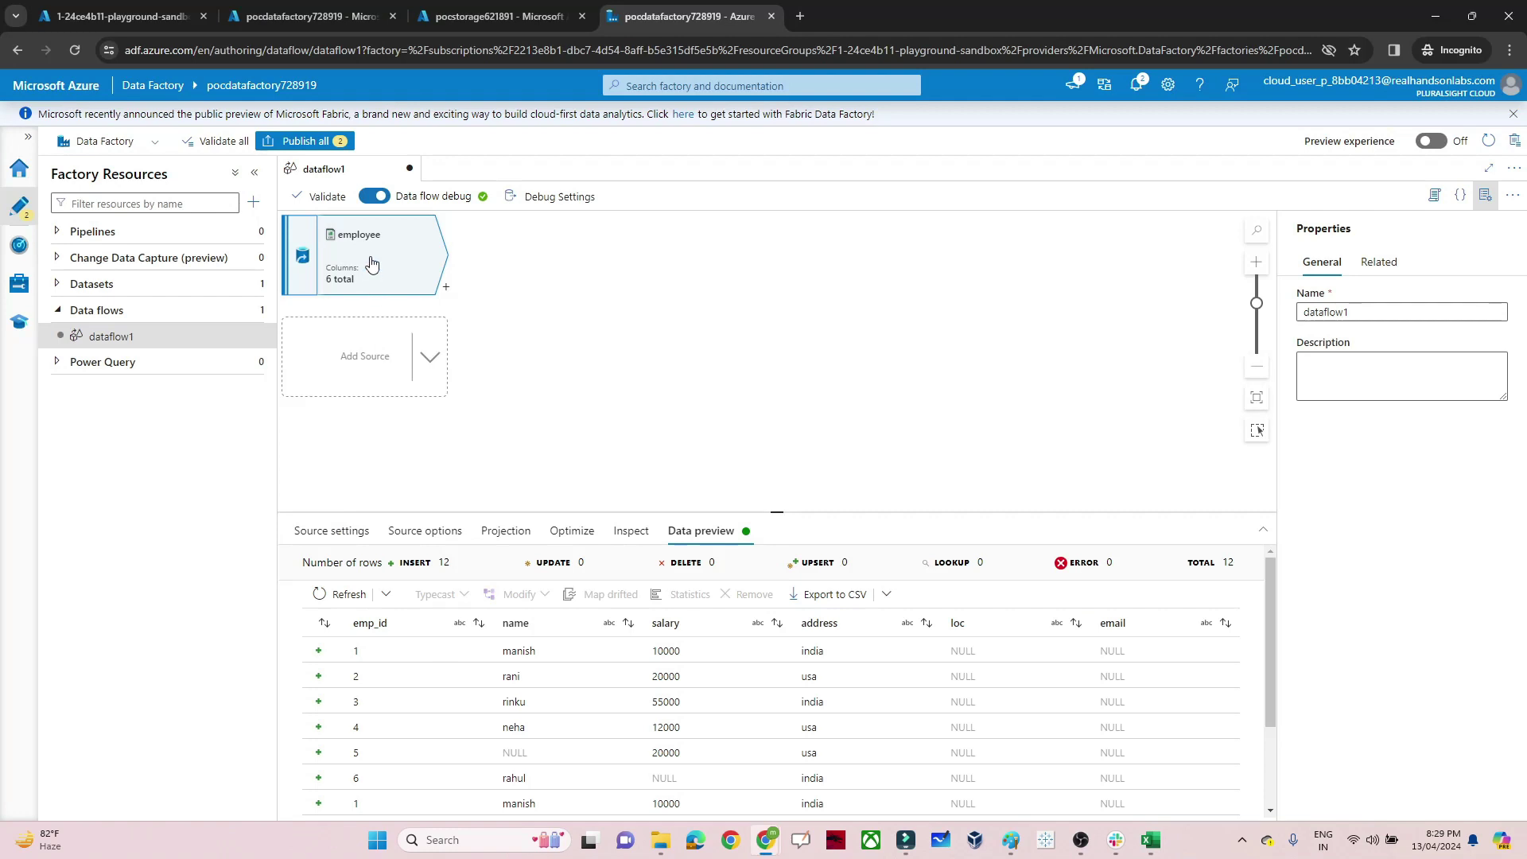
- Add a second source to the data flow and name its output stream department
{"action": "left_click", "coordinate": [351, 357]}
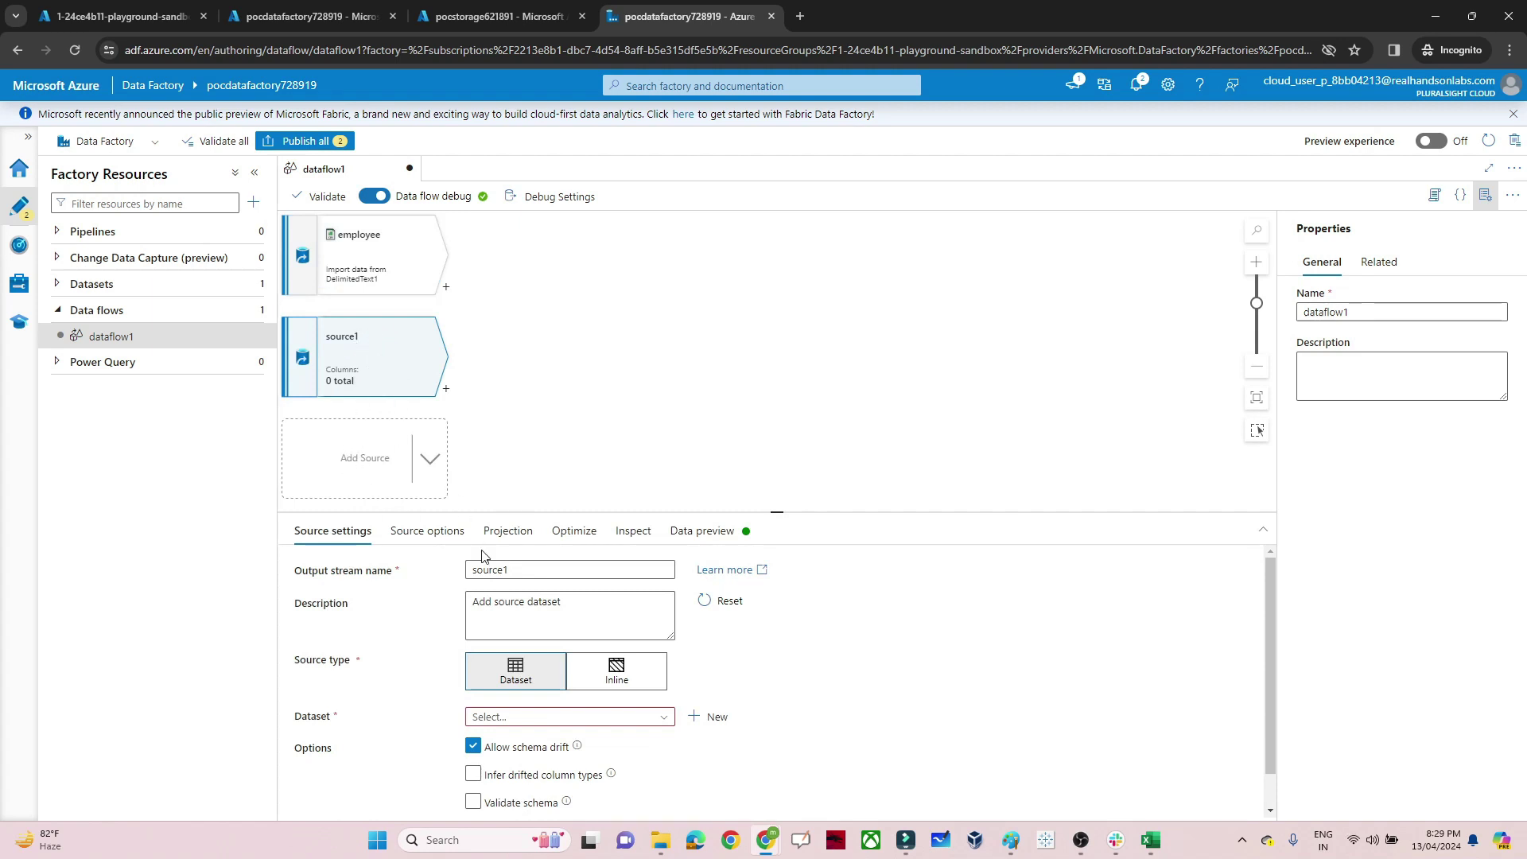
{"action": "left_click", "coordinate": [522, 564]}
{"action": "type", "text": "department"}
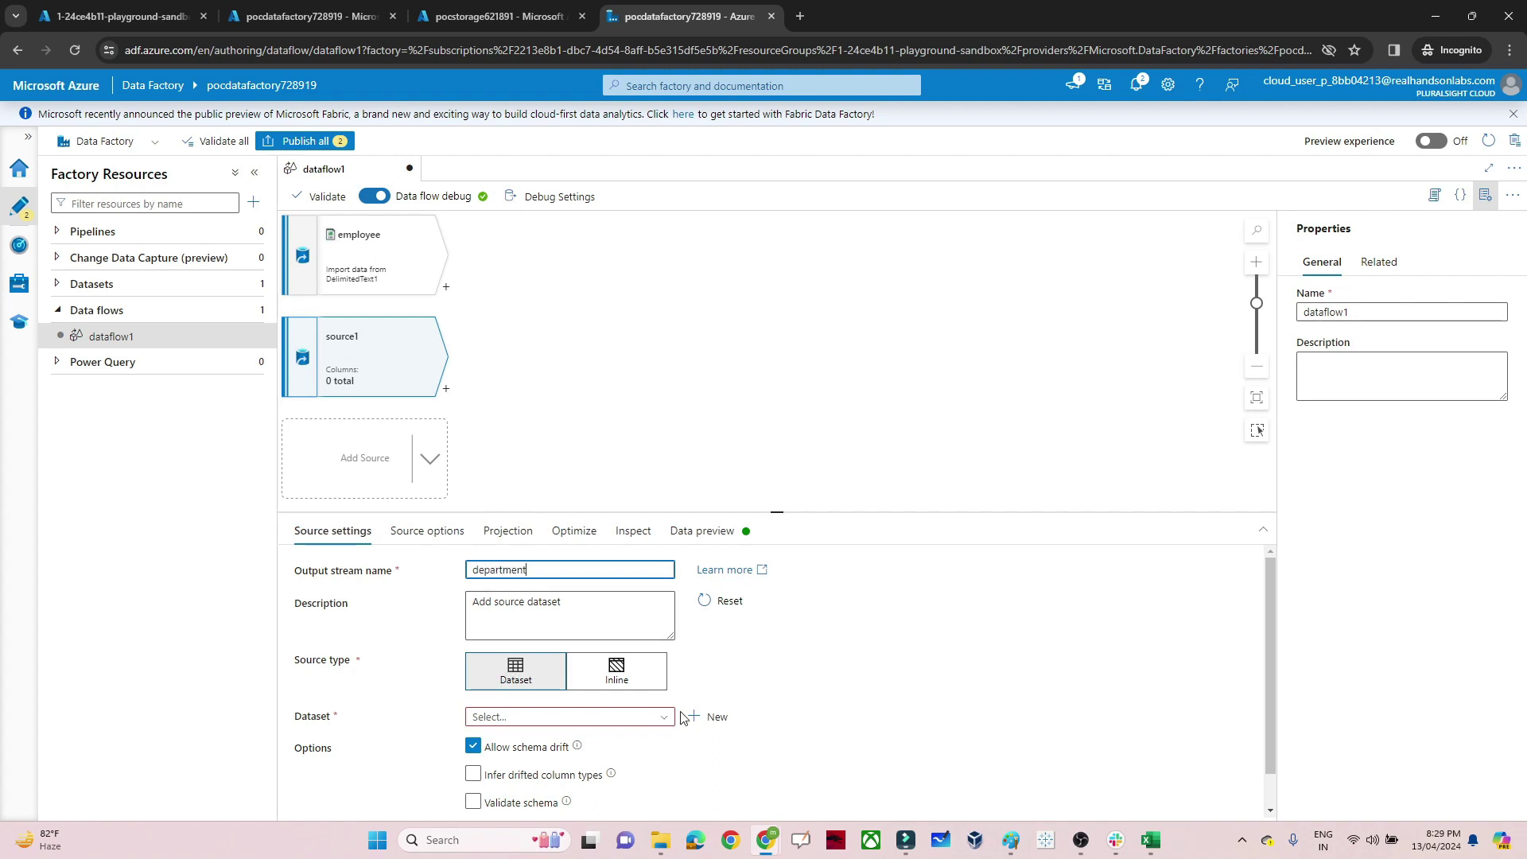
- Begin a new dataset for the department source, using Azure Blob Storage as the data store and DelimitedText as the format
{"action": "left_click", "coordinate": [707, 717]}
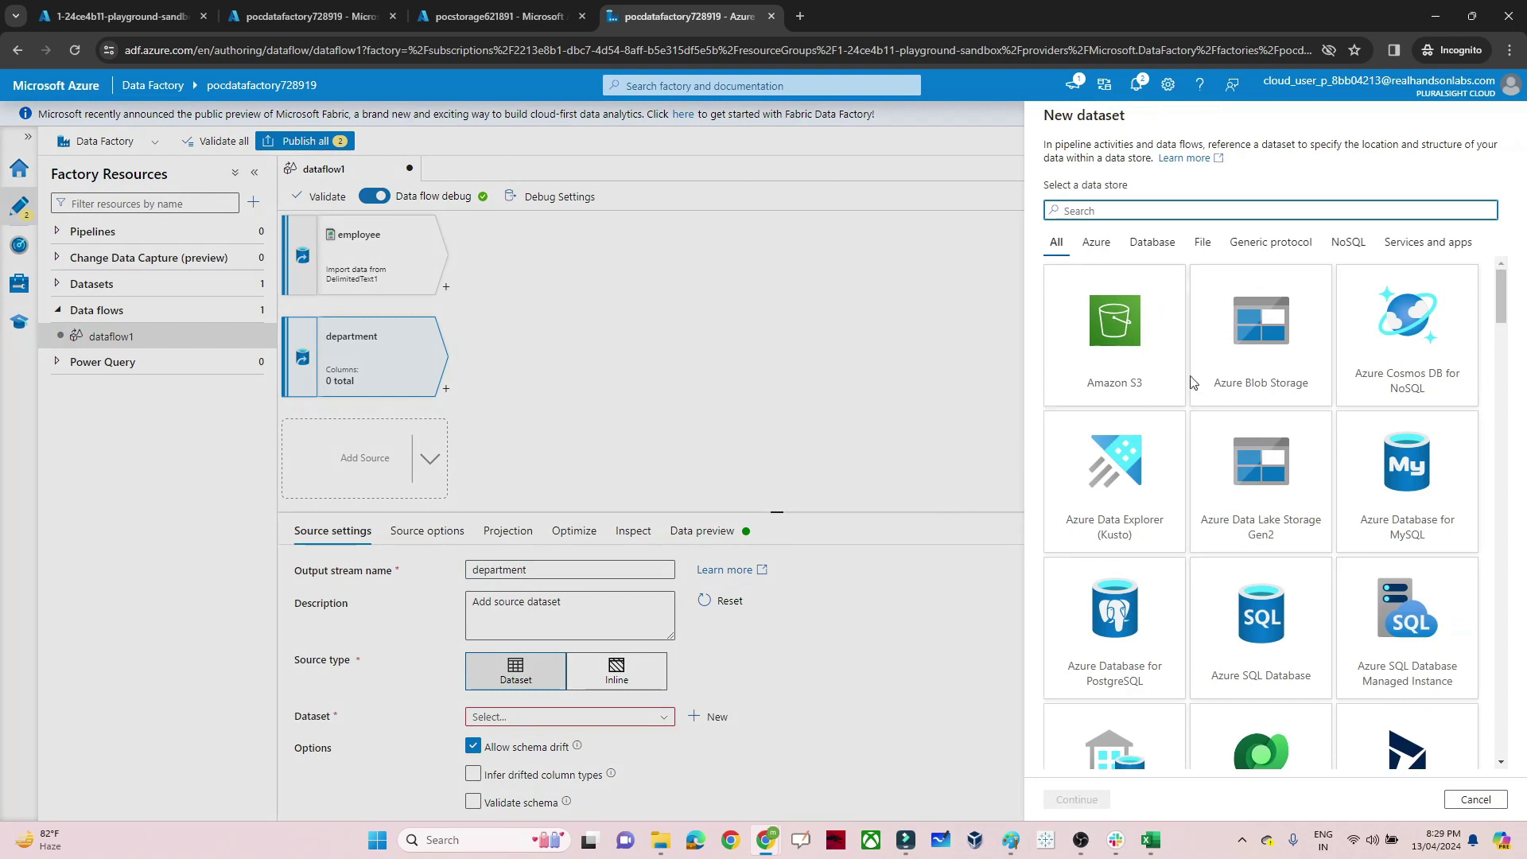
{"action": "left_click", "coordinate": [1223, 376]}
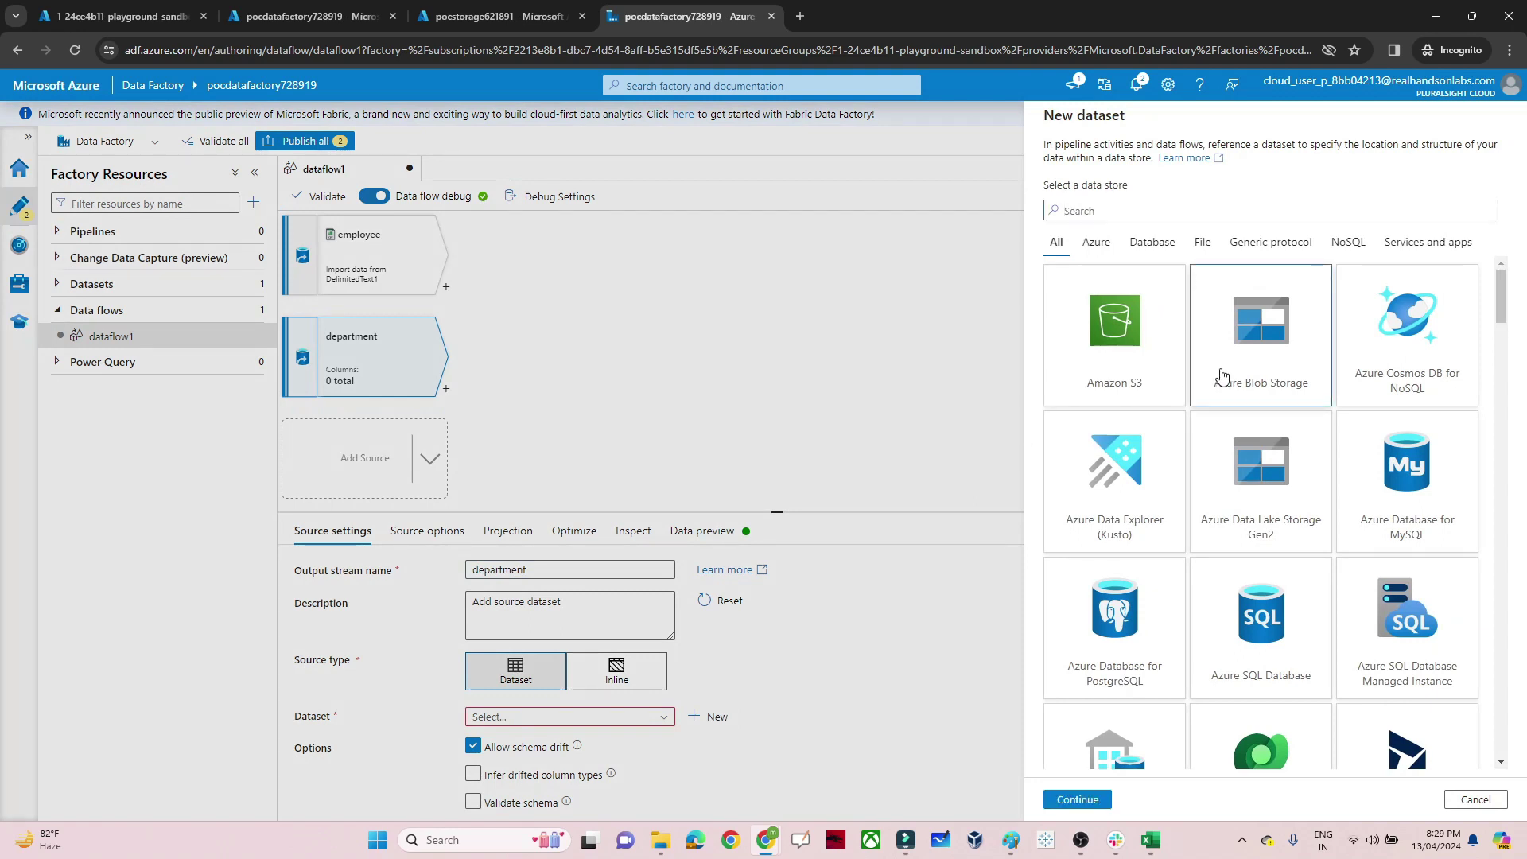
{"action": "left_click", "coordinate": [1075, 798]}
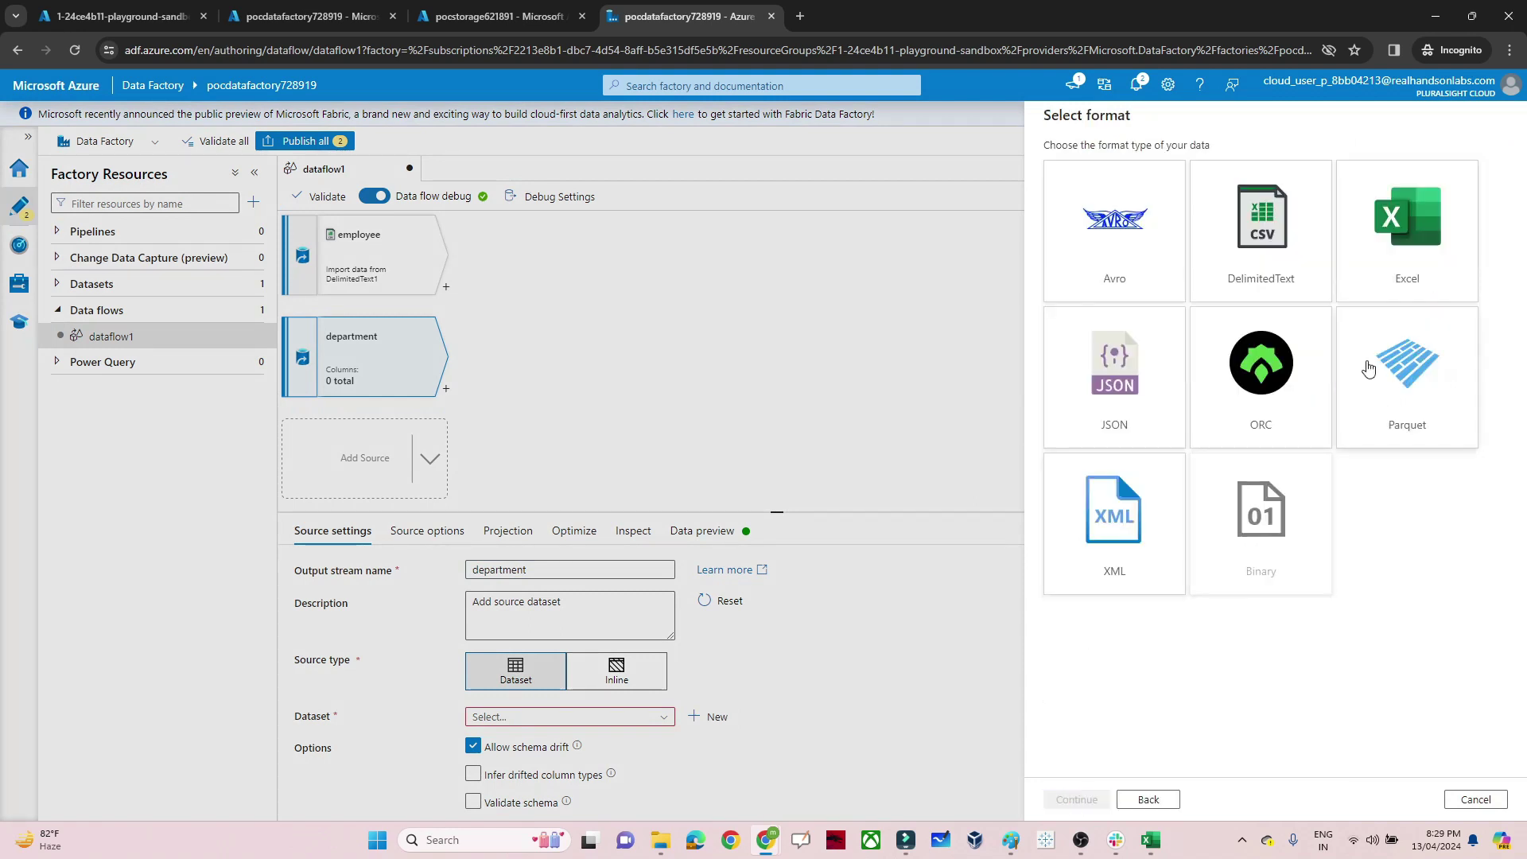
{"action": "left_click", "coordinate": [1283, 231]}
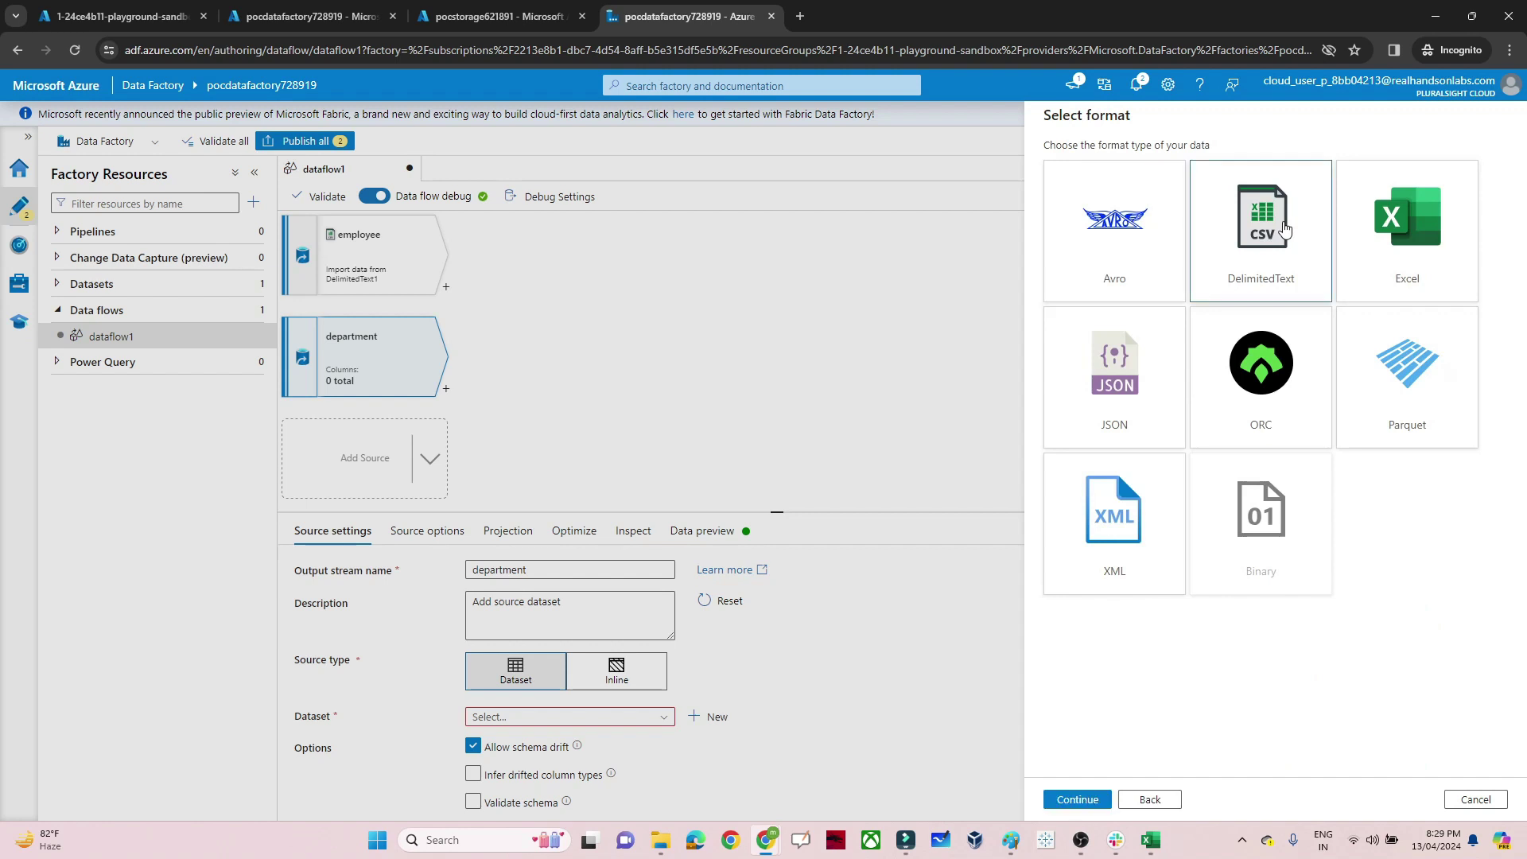
{"action": "left_click", "coordinate": [1082, 799]}
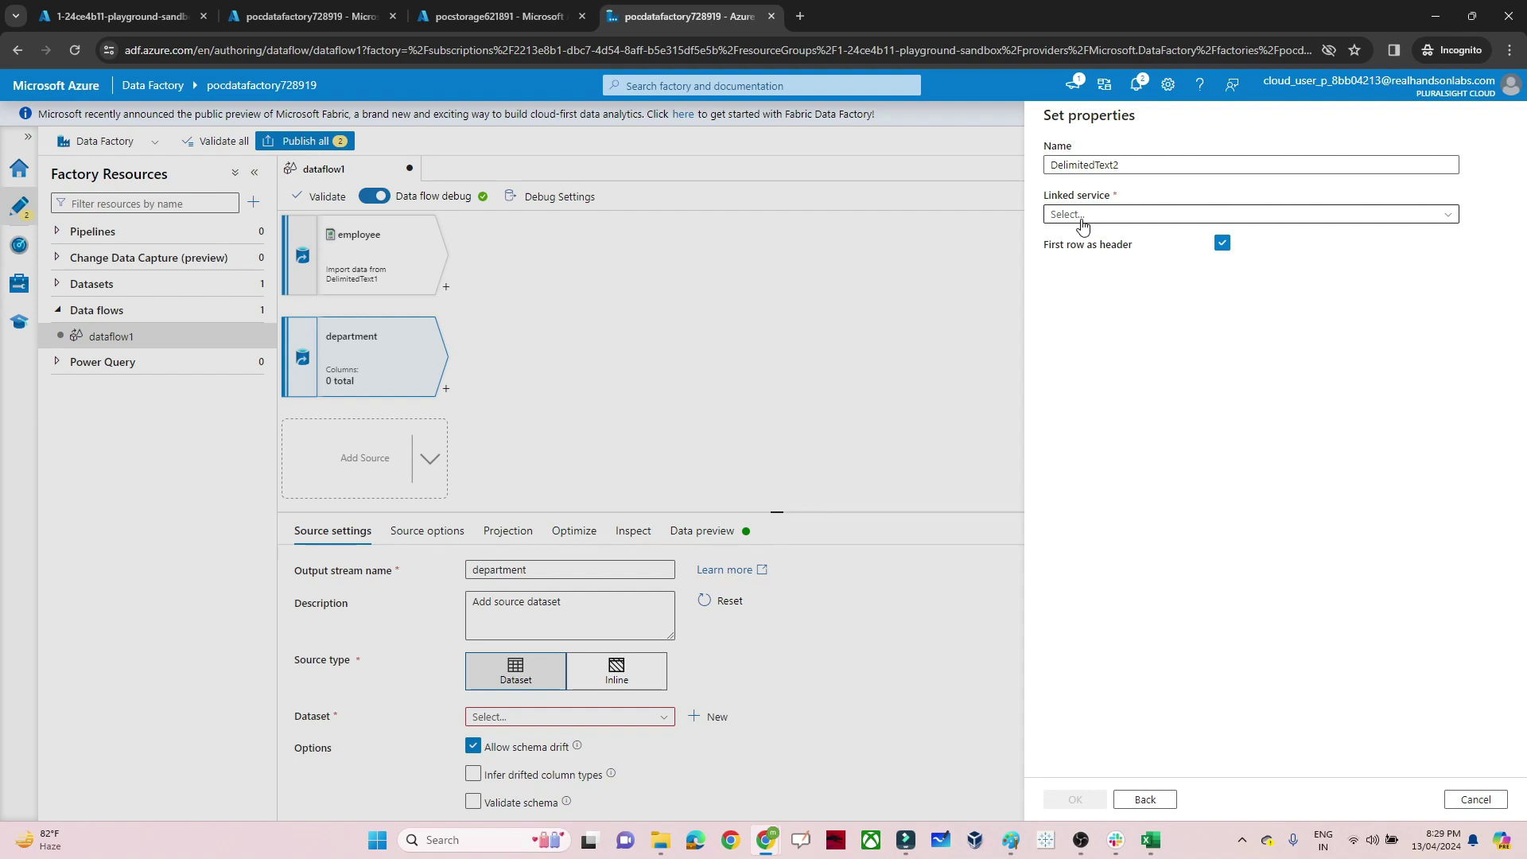
- Create the department dataset with the AzureBlobStorage1 linked service and the department.csv file from the inputdept container
{"action": "left_click", "coordinate": [1082, 218]}
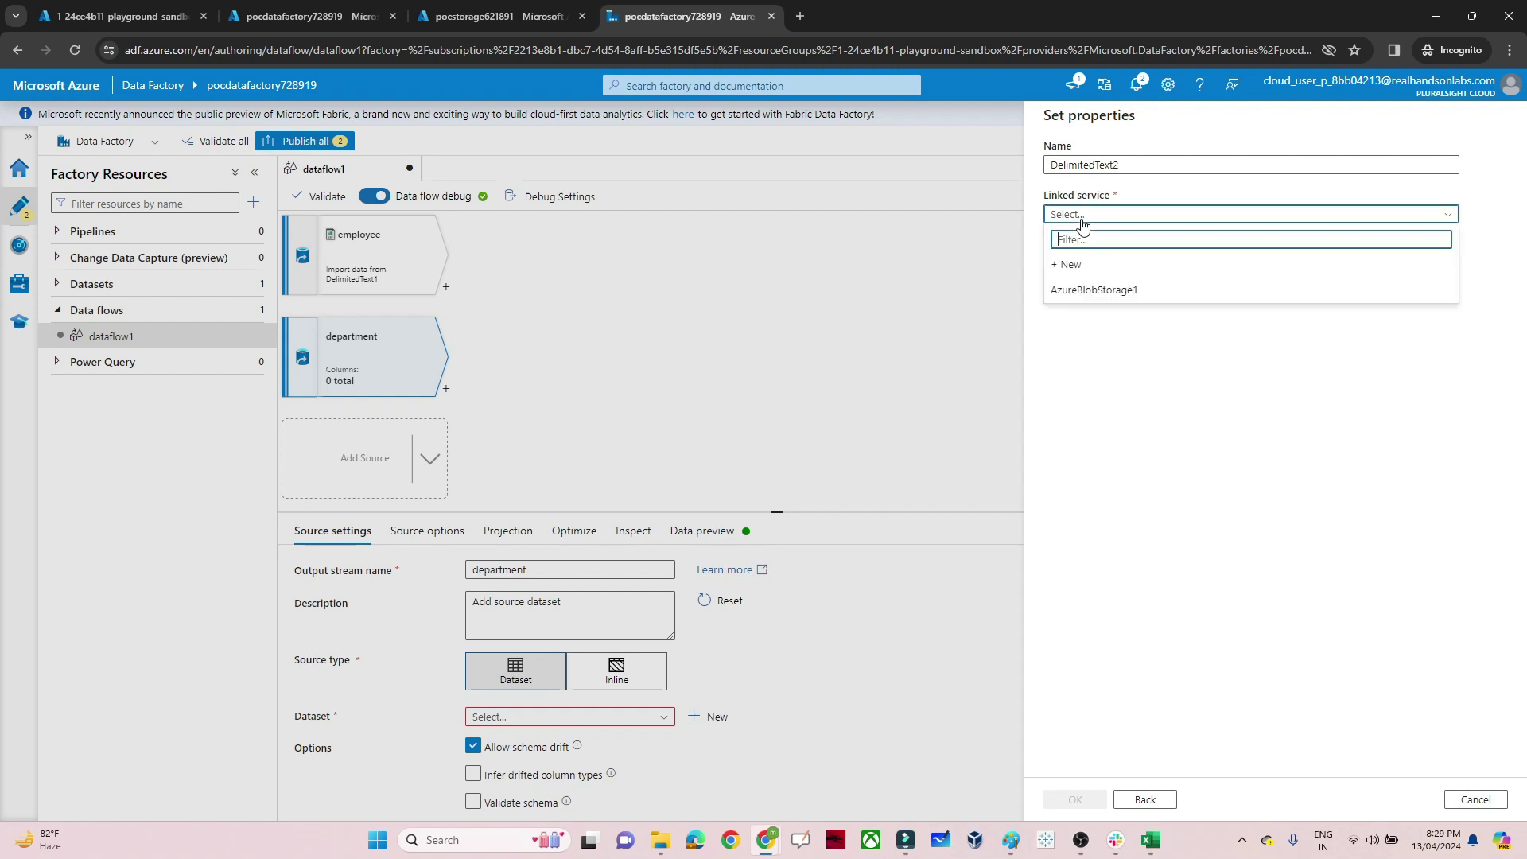
{"action": "left_click", "coordinate": [1076, 291]}
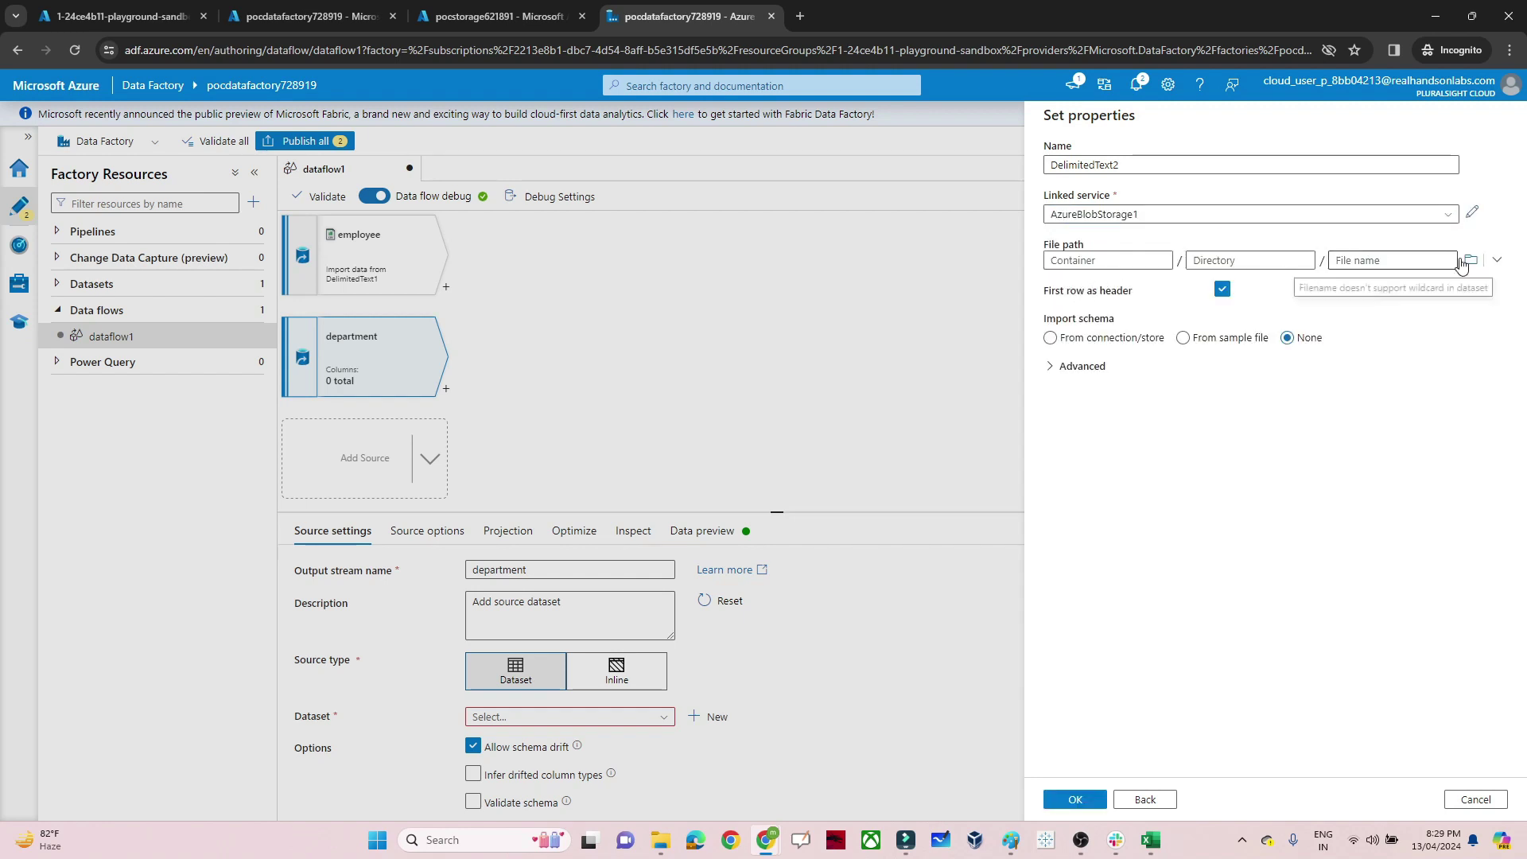
{"action": "left_click", "coordinate": [1473, 262]}
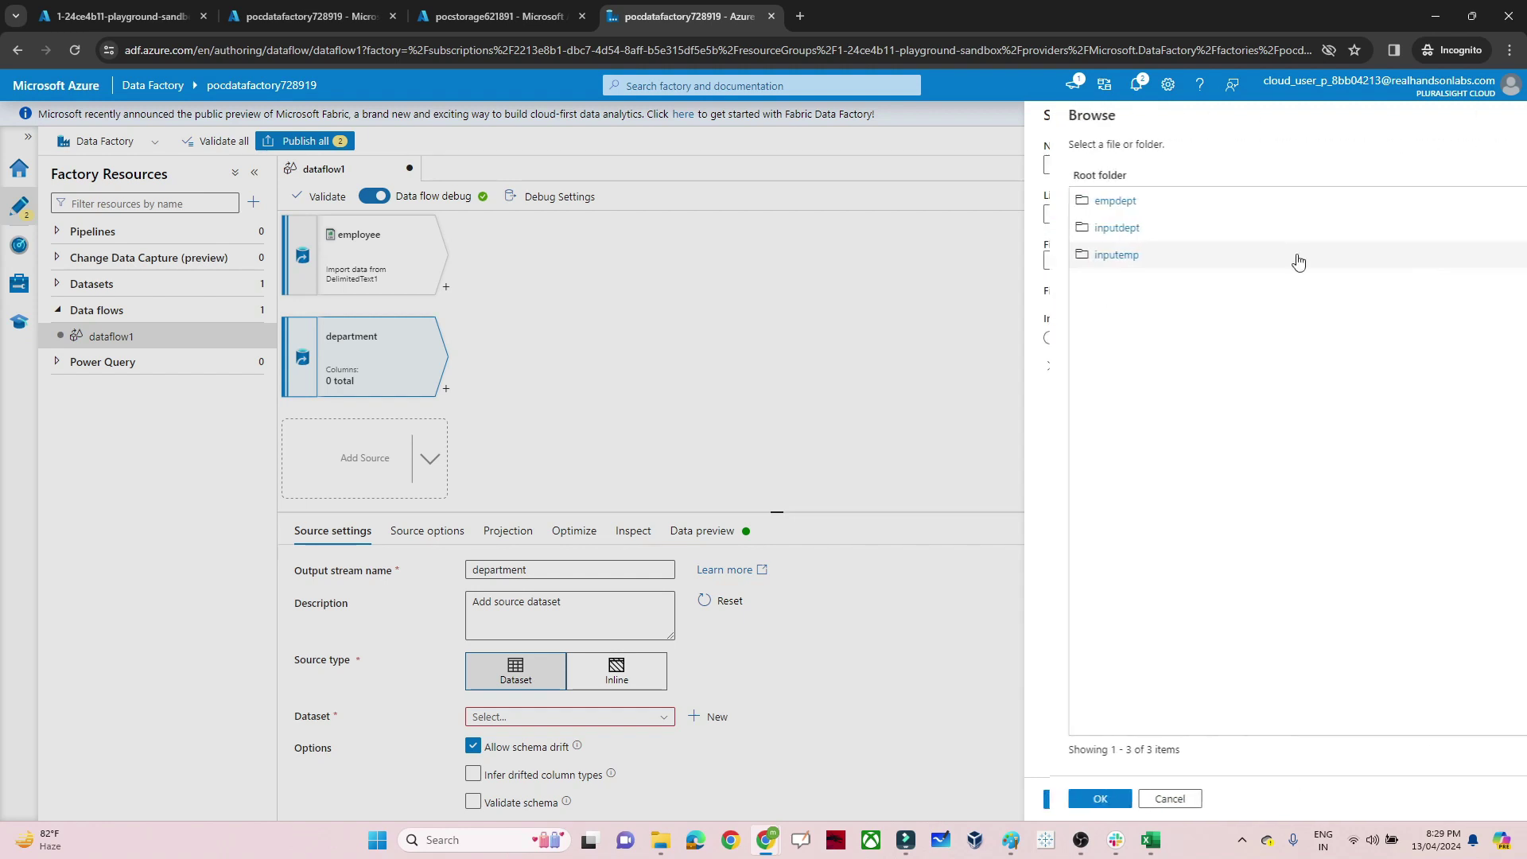
{"action": "left_click", "coordinate": [1092, 231]}
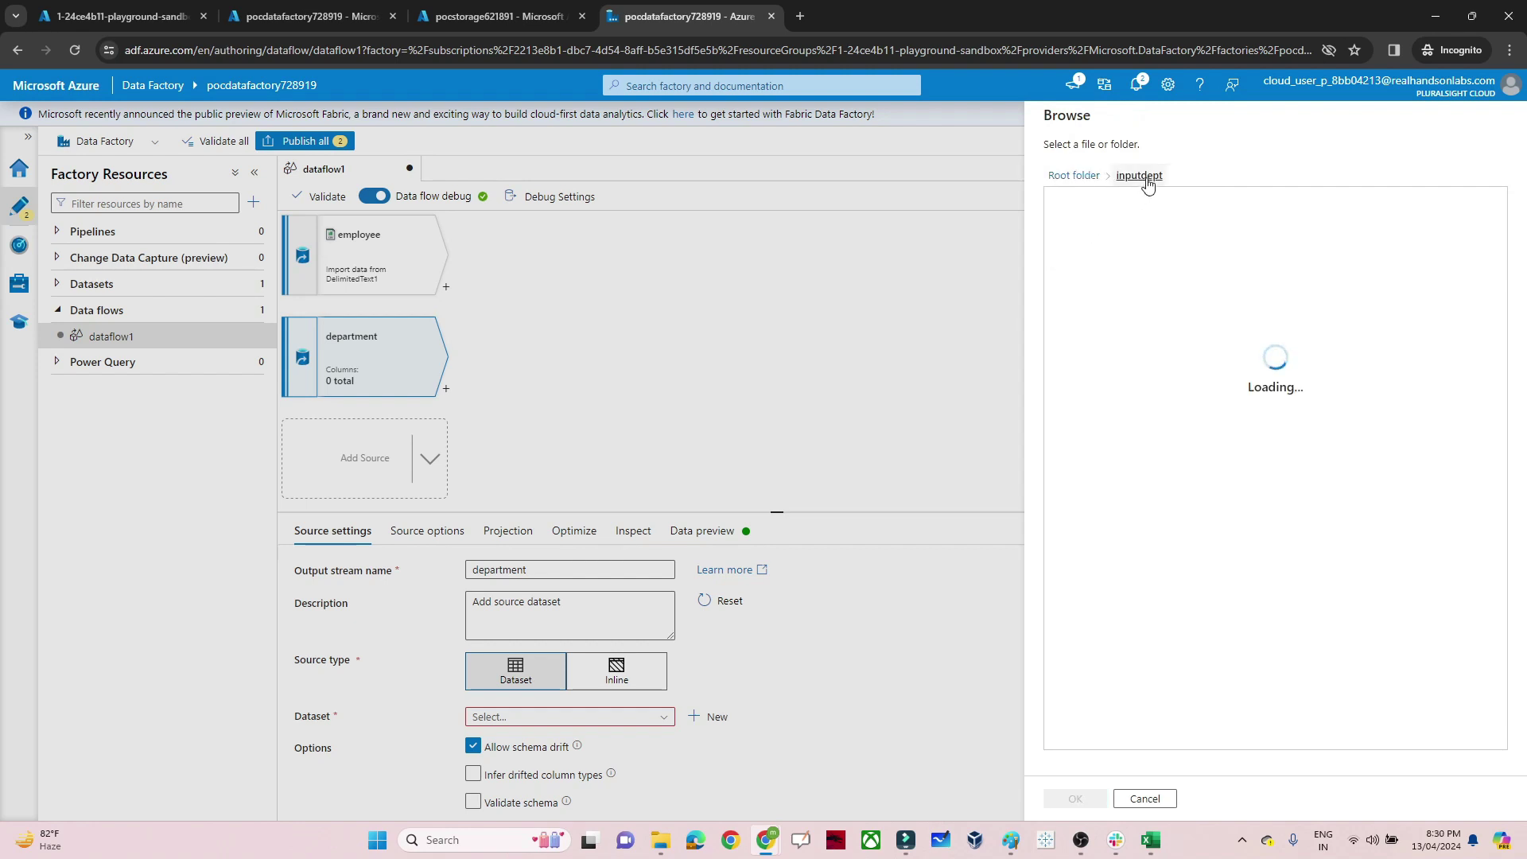
{"action": "left_click", "coordinate": [1104, 200]}
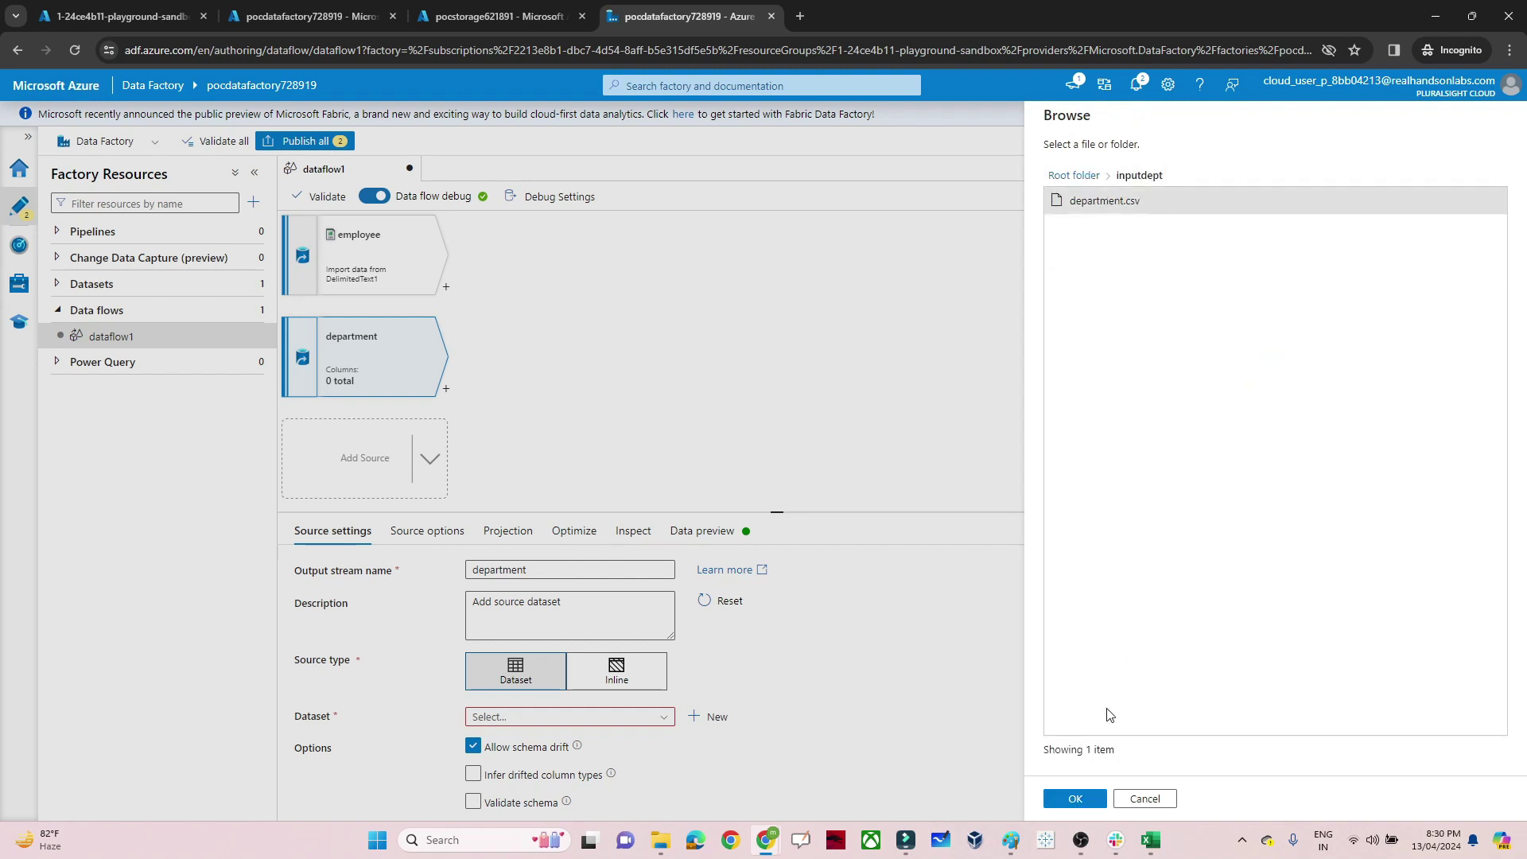
{"action": "left_click", "coordinate": [1072, 798]}
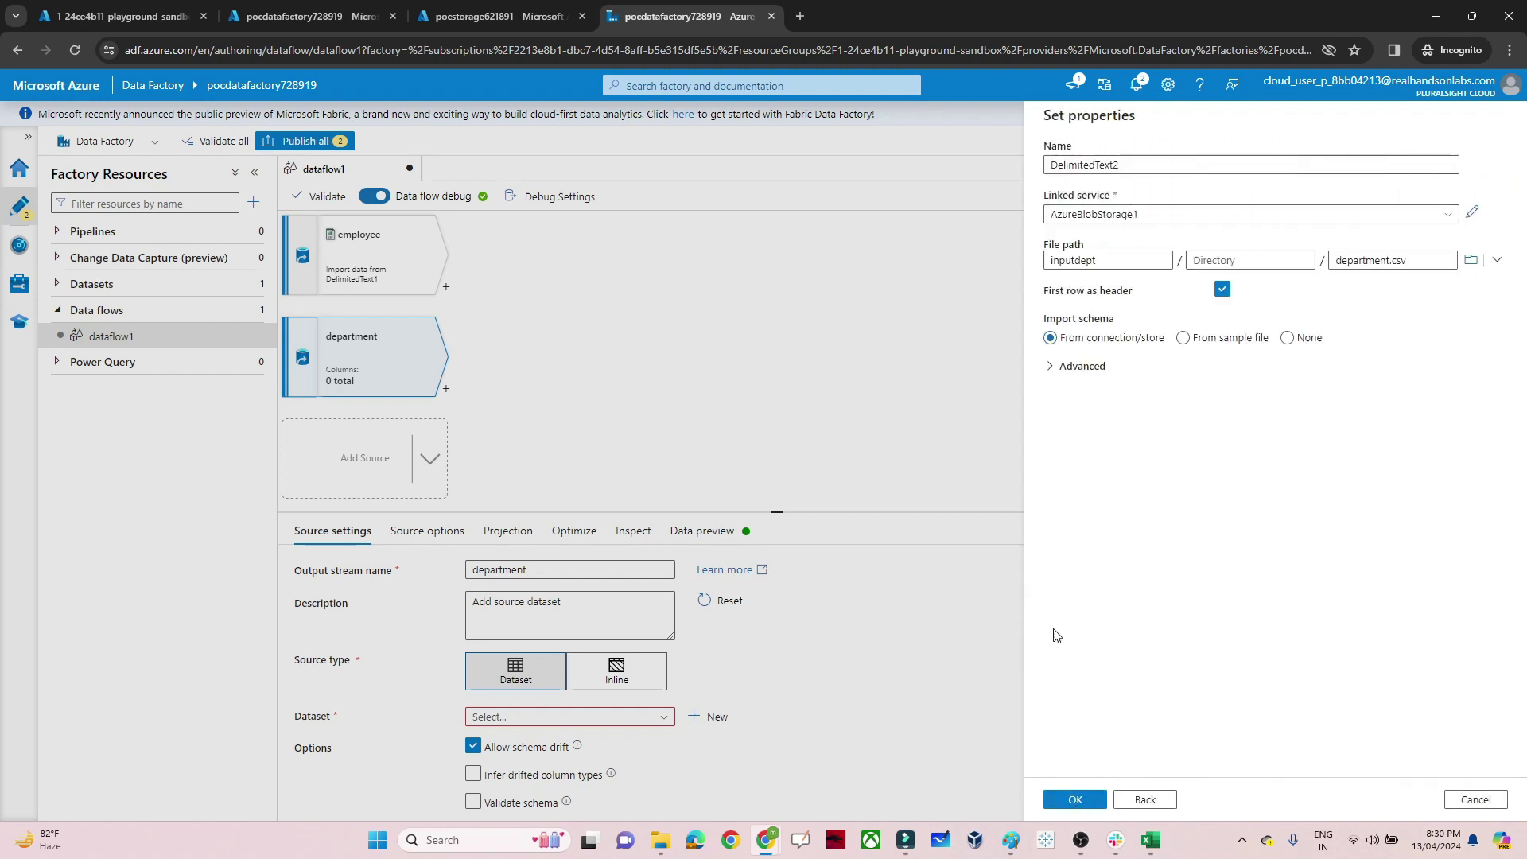
{"action": "left_click", "coordinate": [1078, 799]}
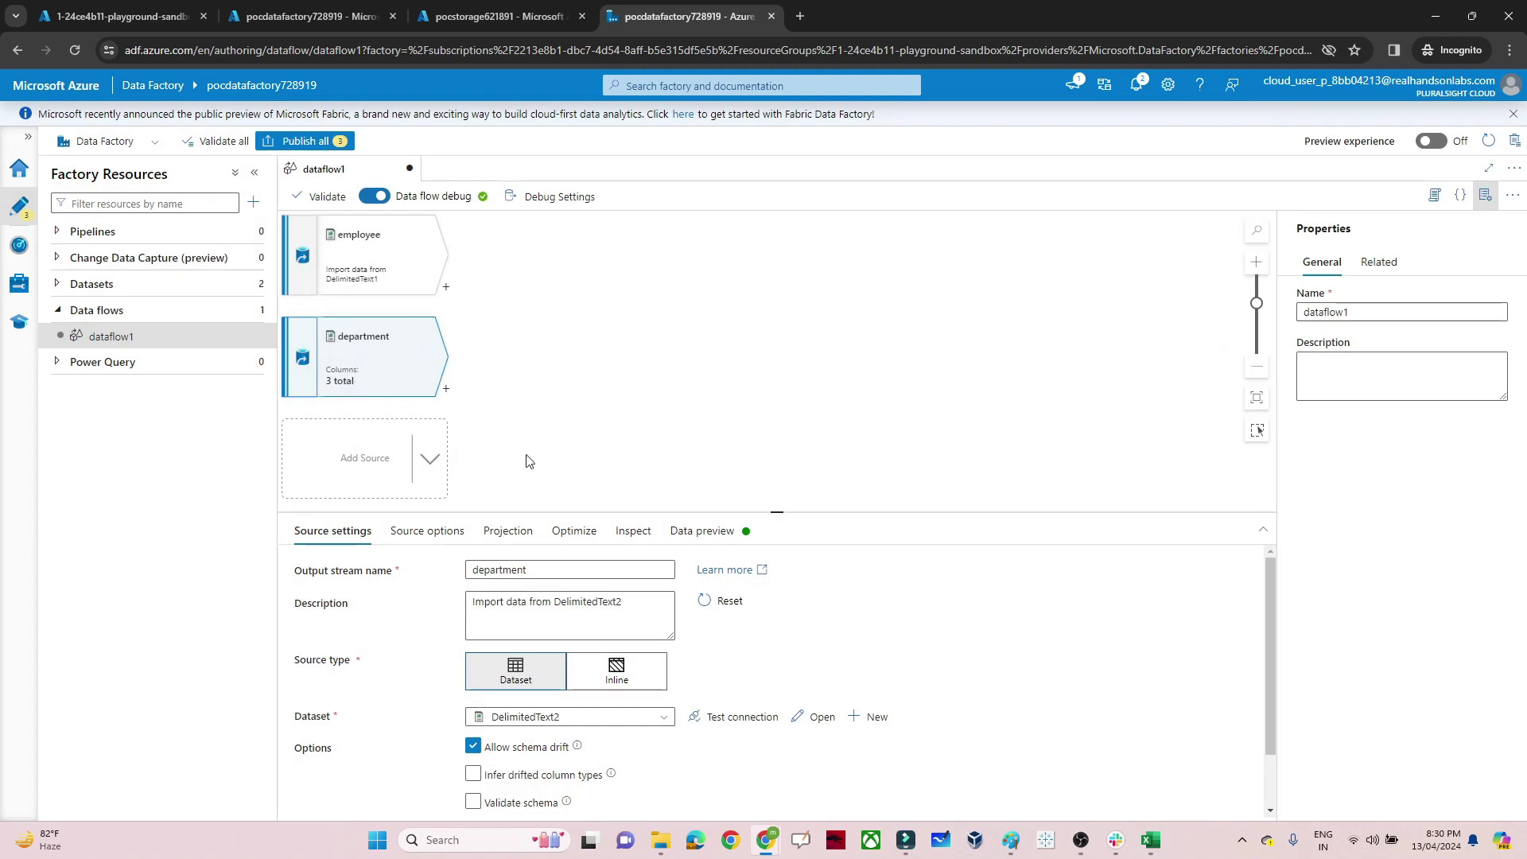
- Load the data preview of the department source to check its rows and columns
{"action": "left_click", "coordinate": [705, 541]}
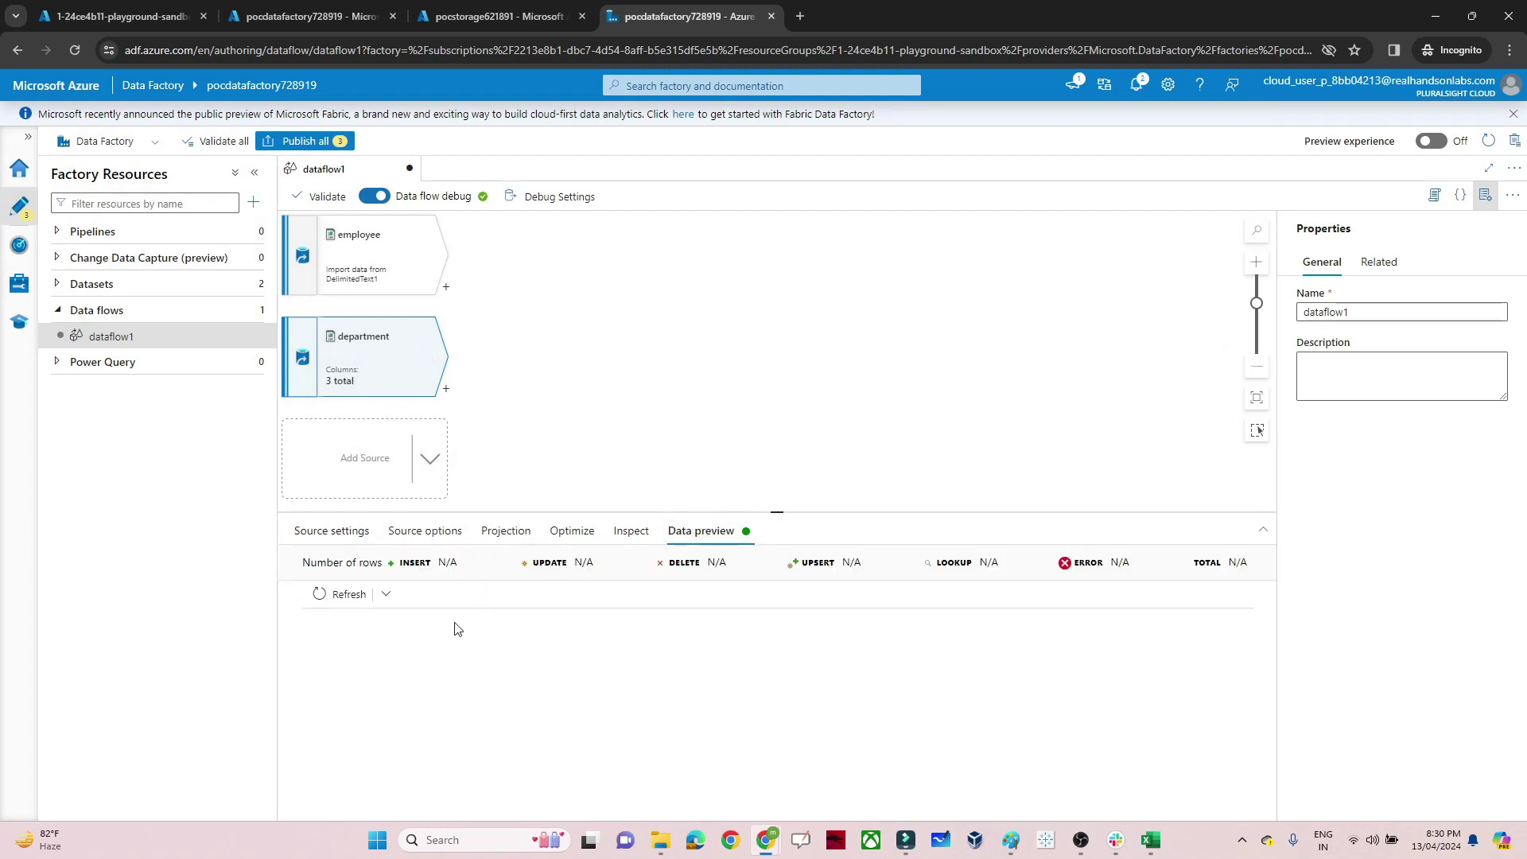
{"action": "left_click", "coordinate": [350, 596]}
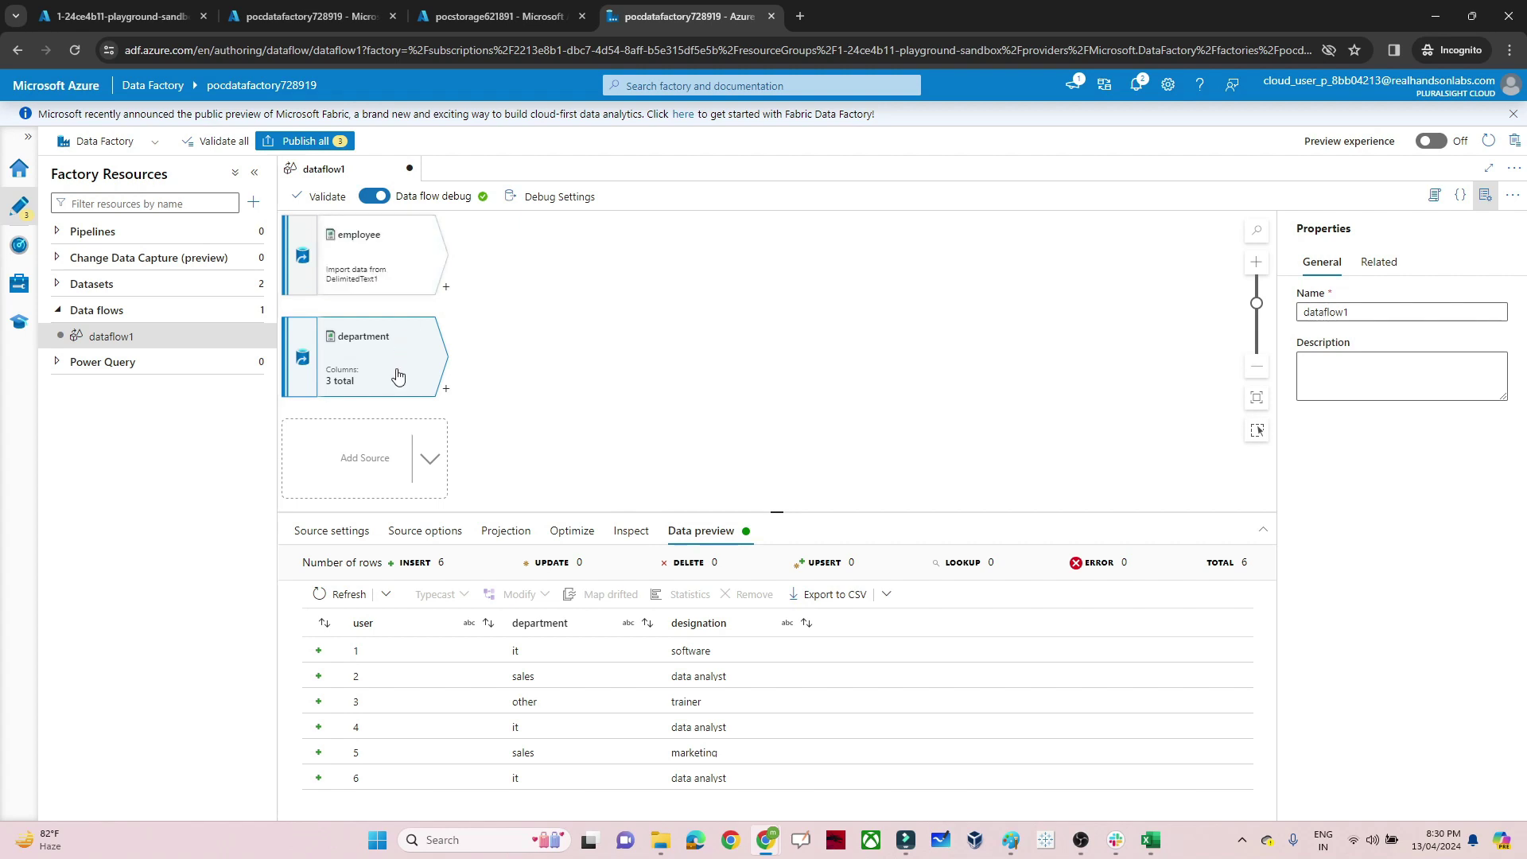
- Add a join to the employee stream with department as the right stream and left outer as the join type
{"action": "left_click", "coordinate": [446, 289]}
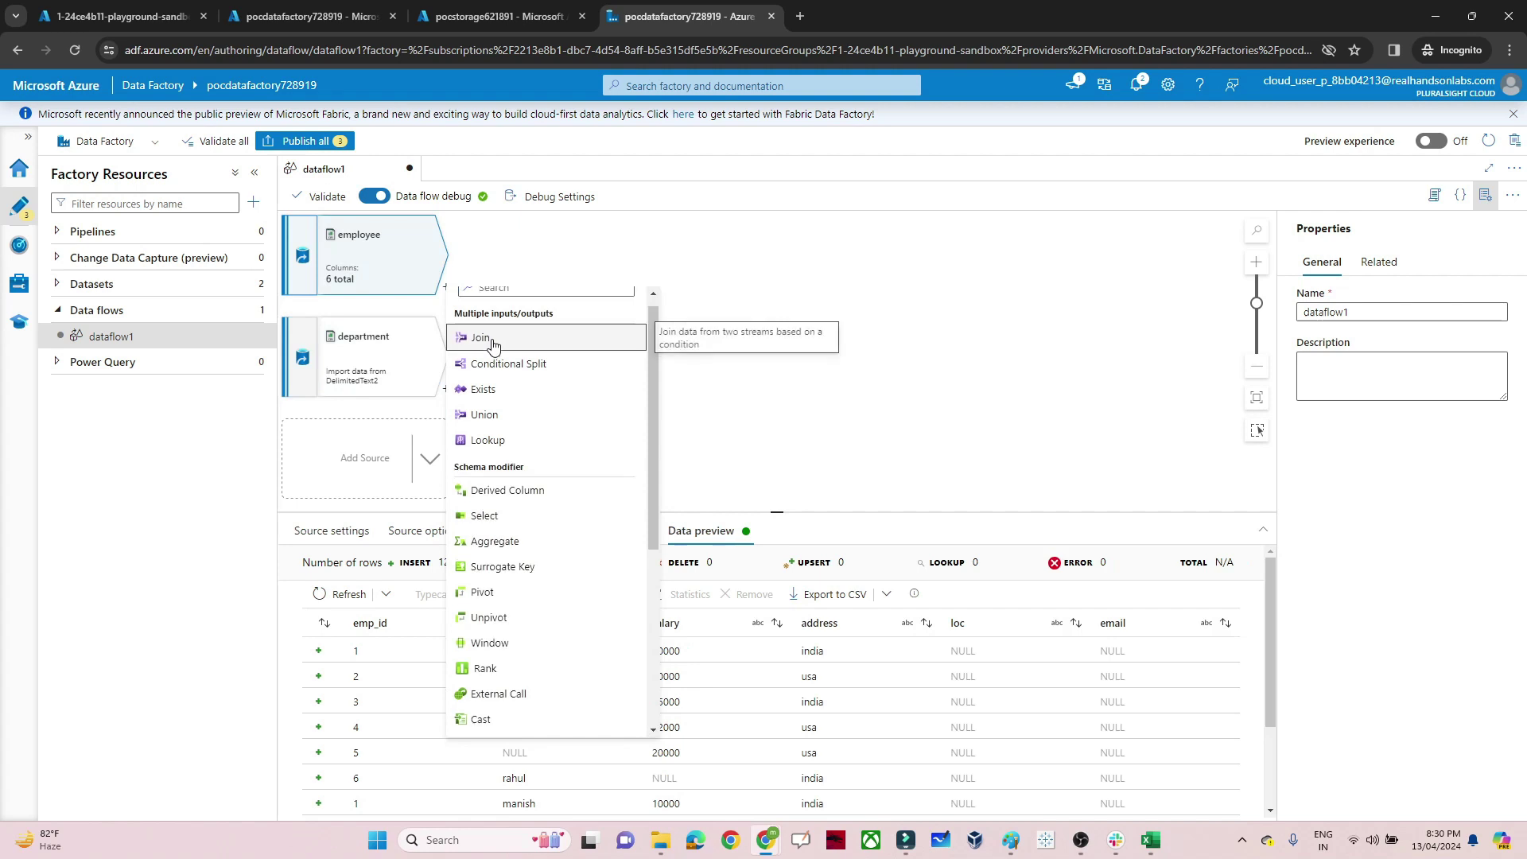
{"action": "left_click", "coordinate": [481, 336]}
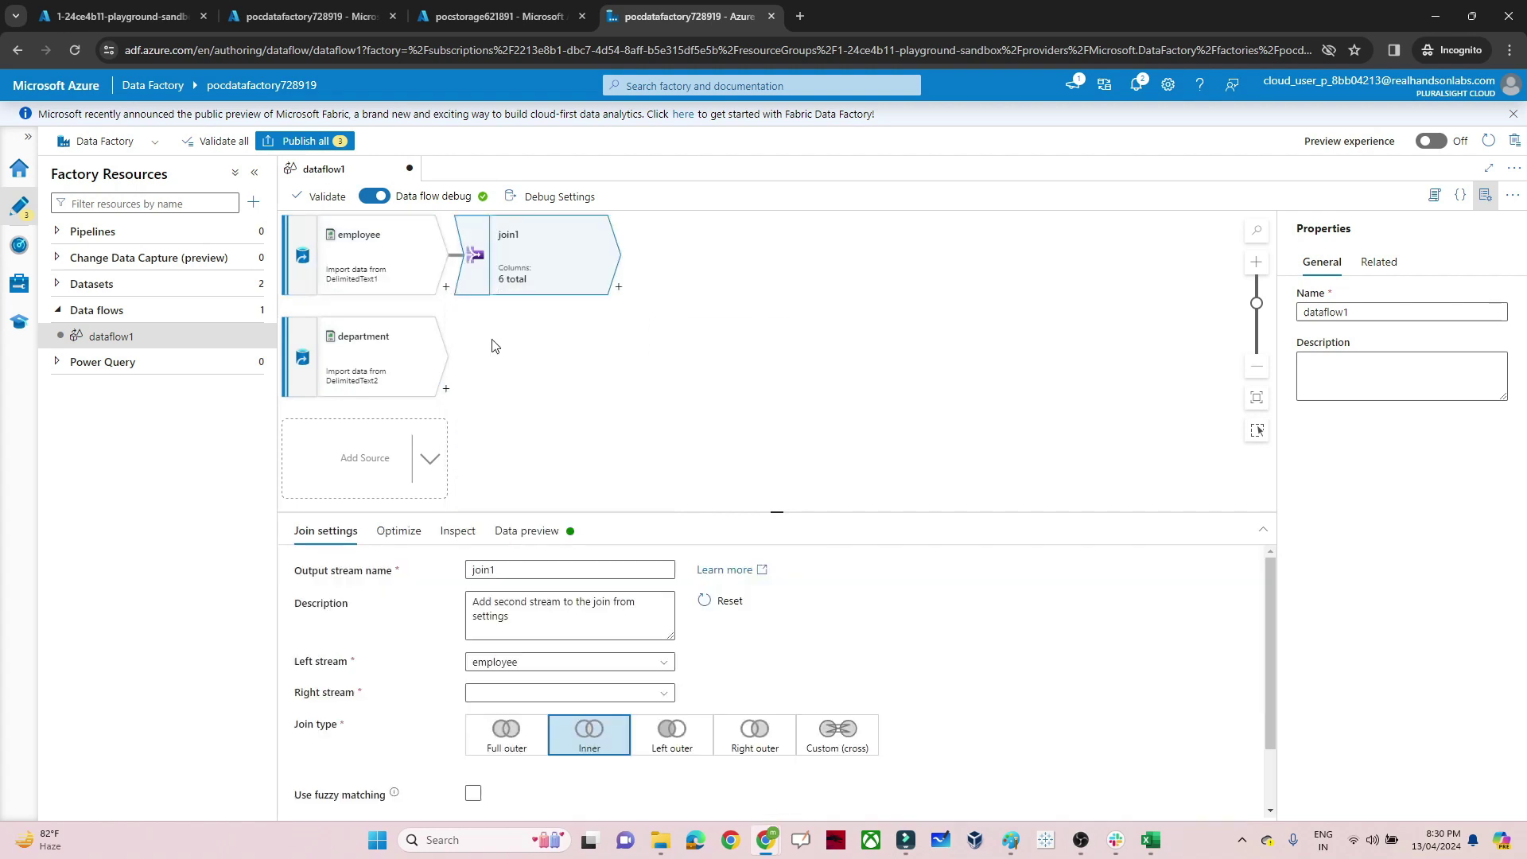
{"action": "left_click", "coordinate": [501, 566]}
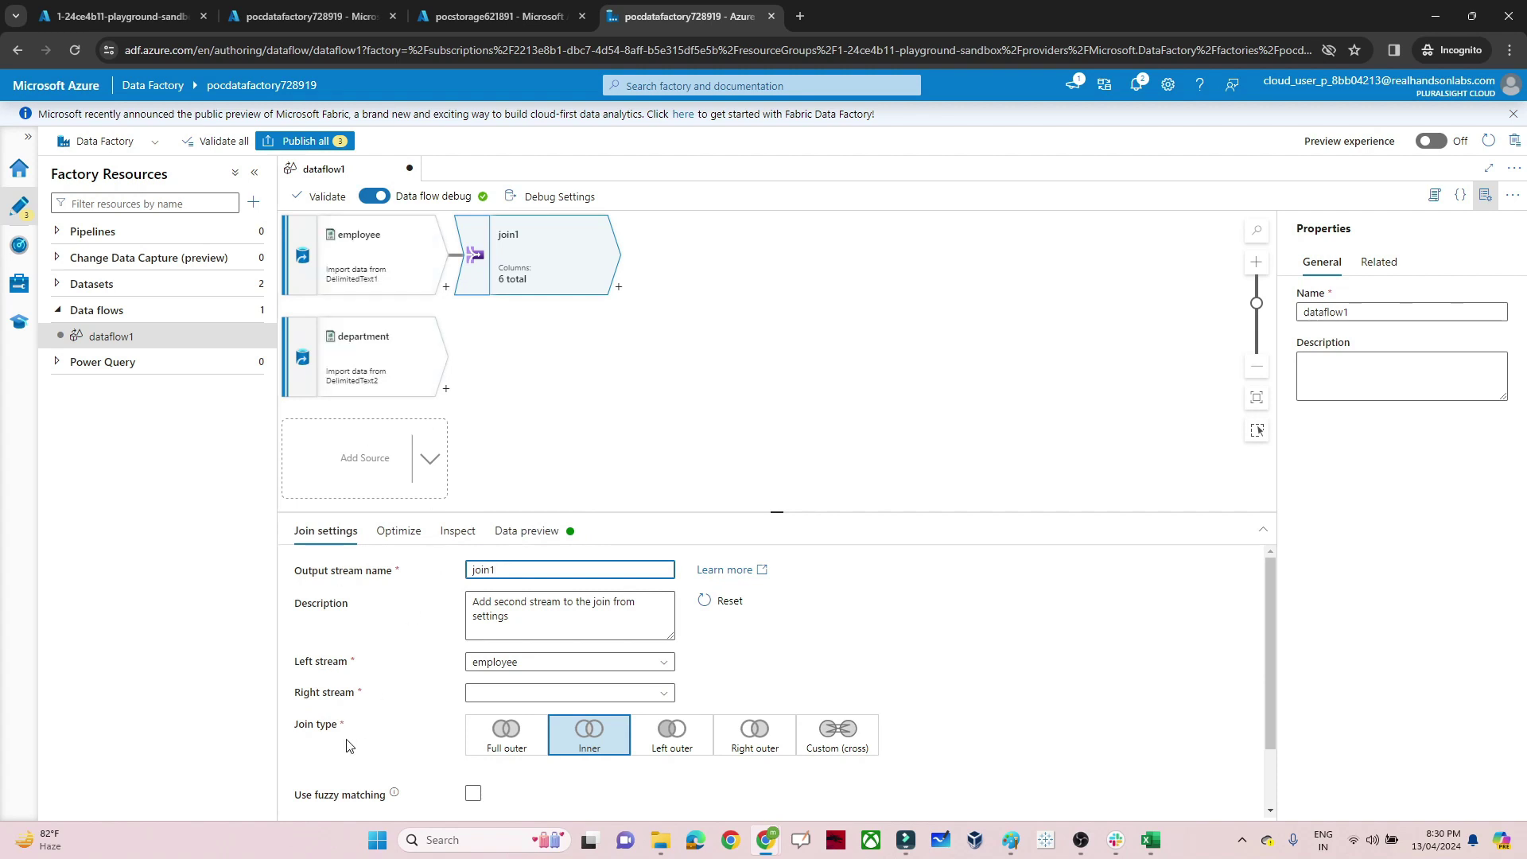
{"action": "left_click", "coordinate": [501, 694]}
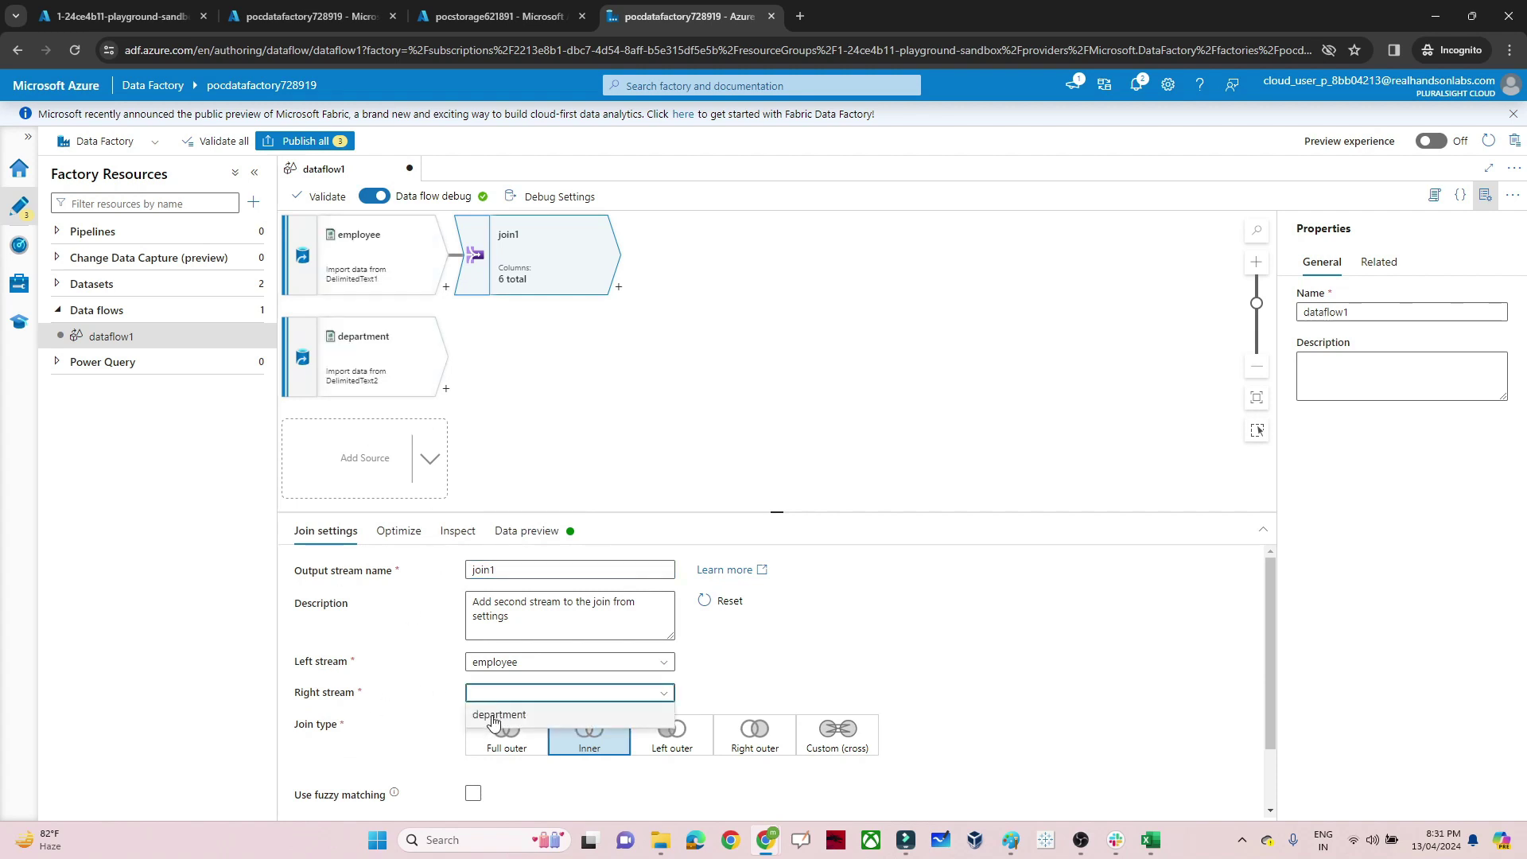
{"action": "left_click", "coordinate": [490, 715]}
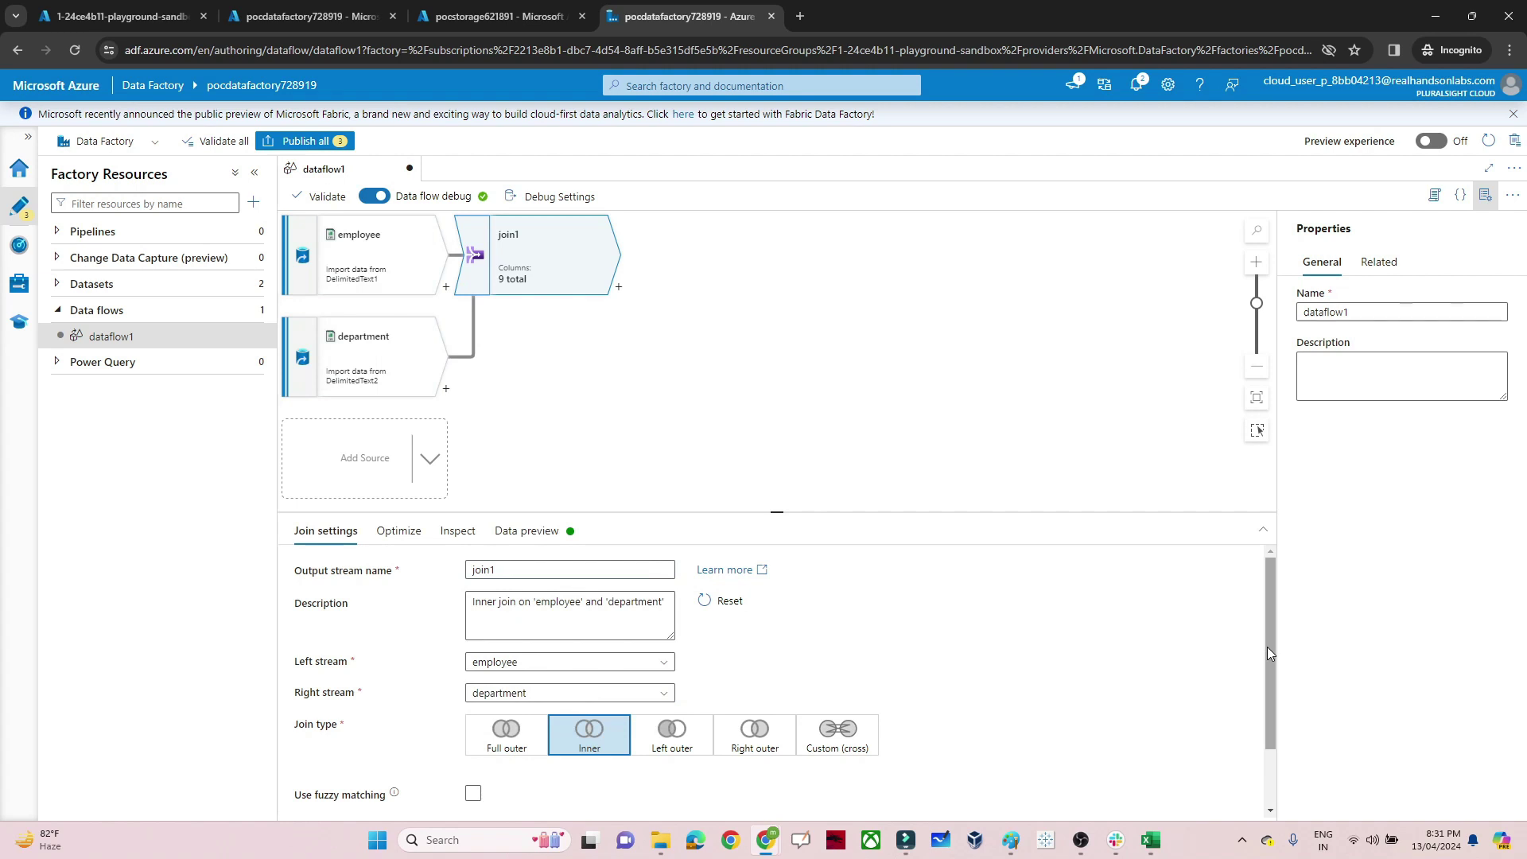
{"action": "left_click_drag", "start_coordinate": [1270, 647], "coordinate": [1266, 716]}
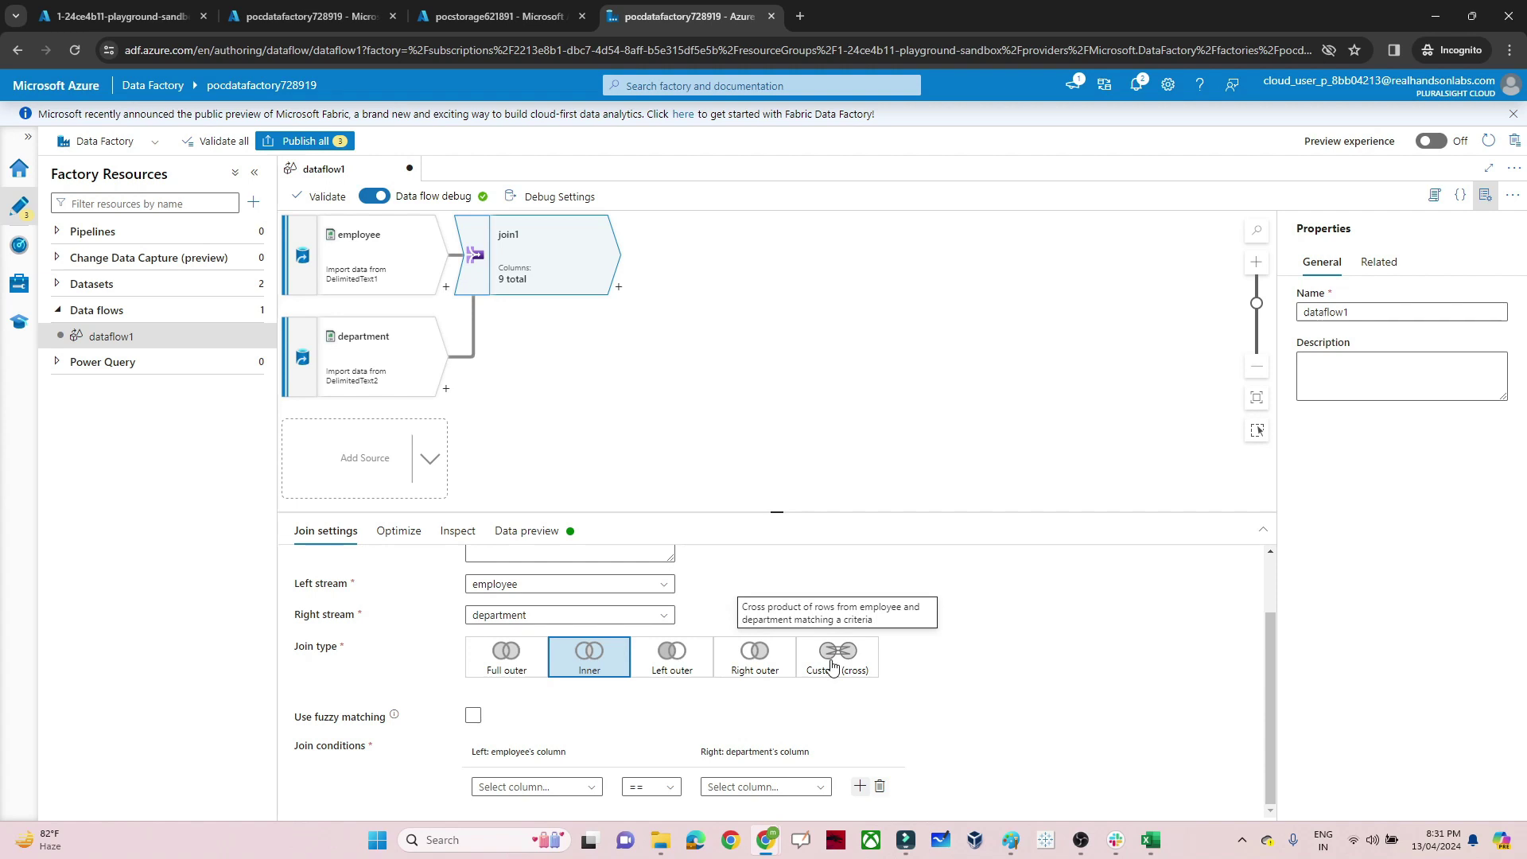
{"action": "left_click", "coordinate": [667, 673]}
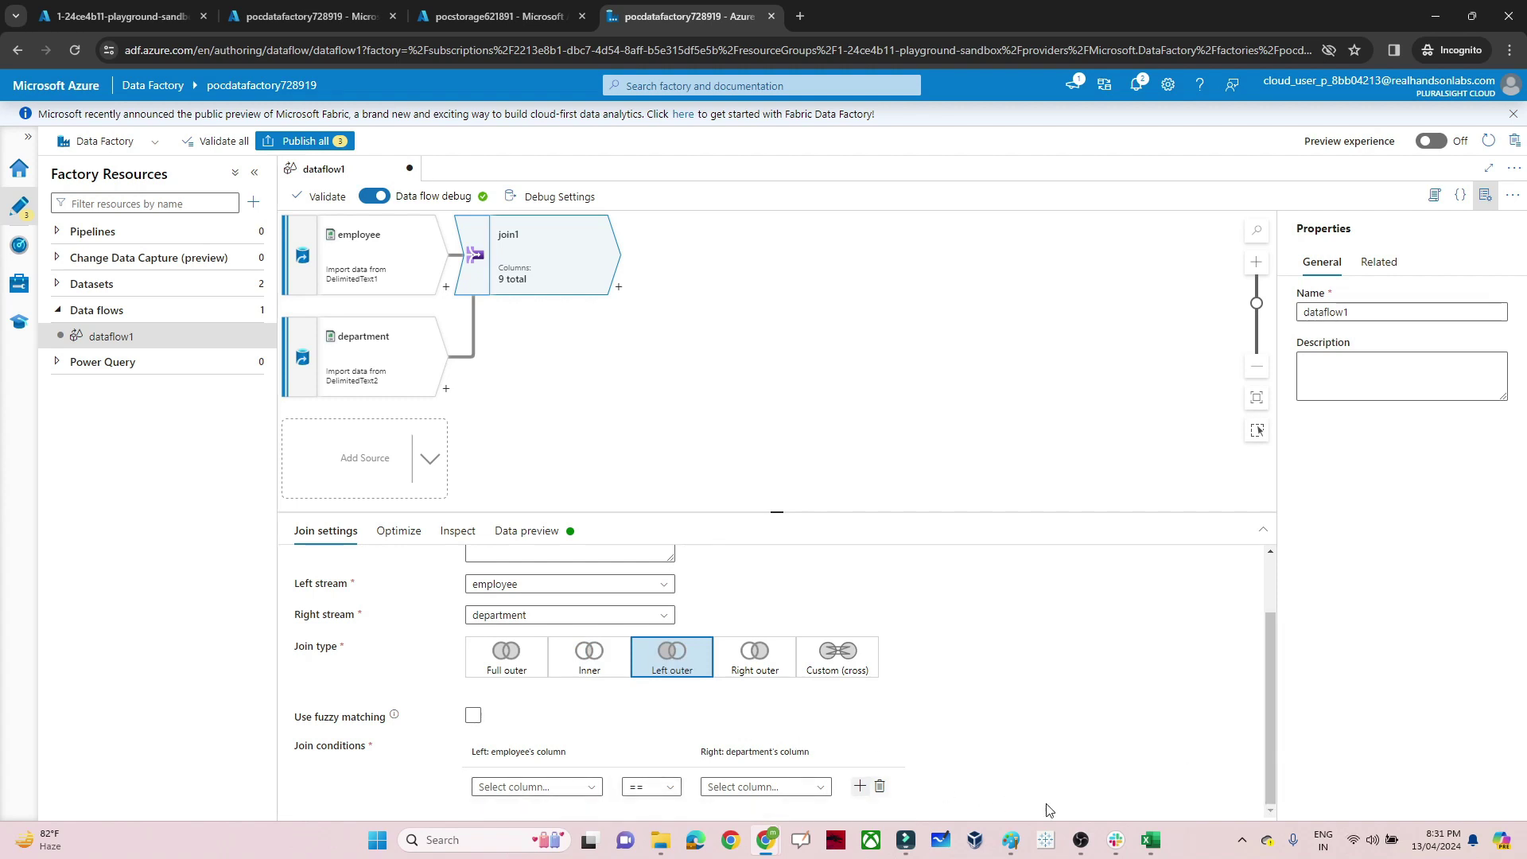
- Switch to the Excel workbook and compare the emp_id and user key columns of the two tables, returning to the data flow
{"action": "mouse_move", "coordinate": [1151, 840]}
{"action": "left_click", "coordinate": [1306, 737]}
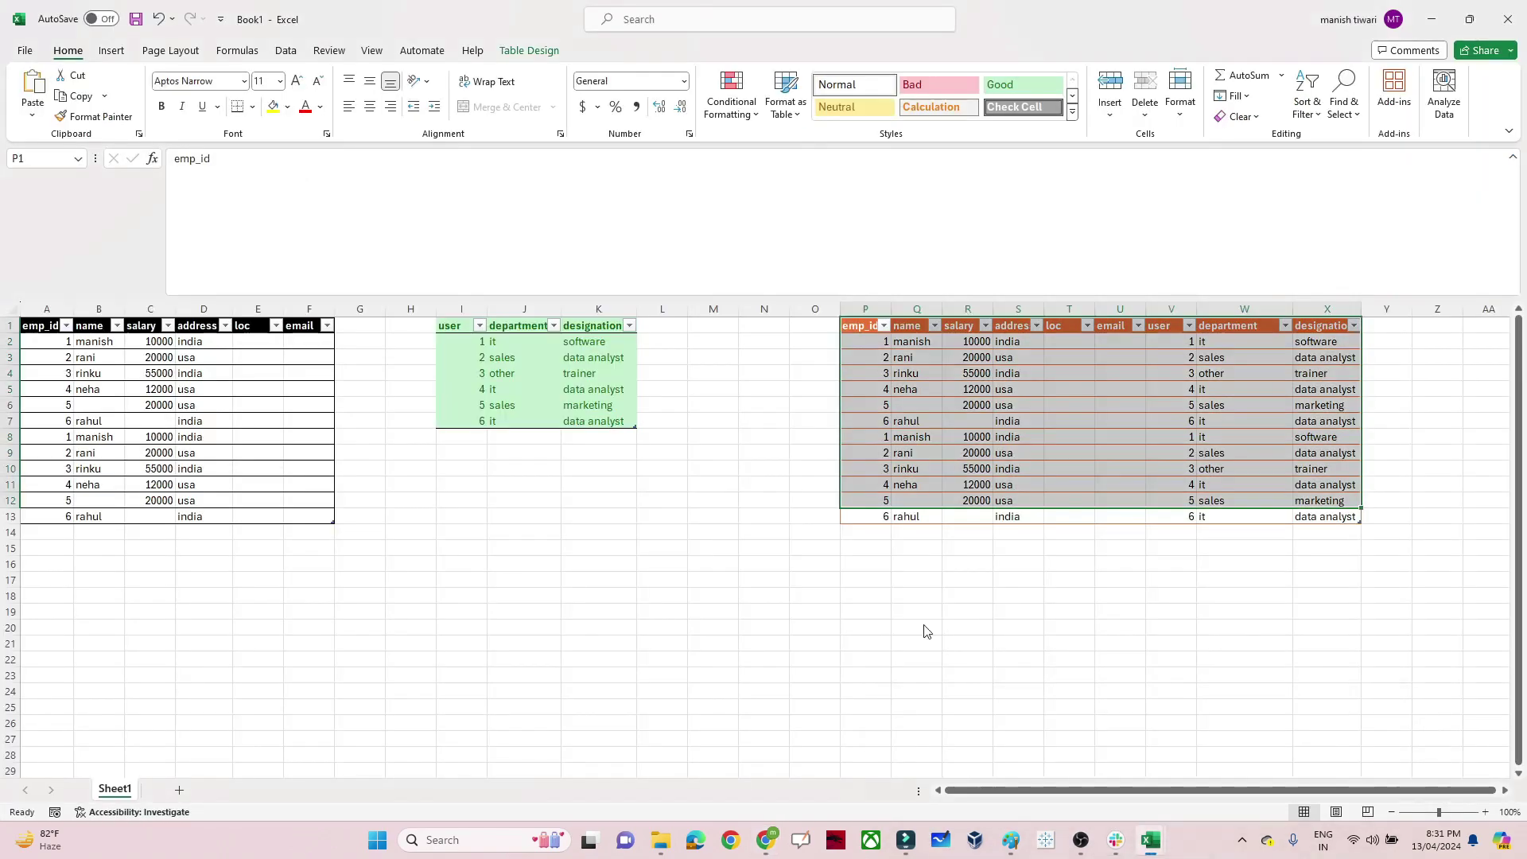
{"action": "left_click", "coordinate": [25, 327]}
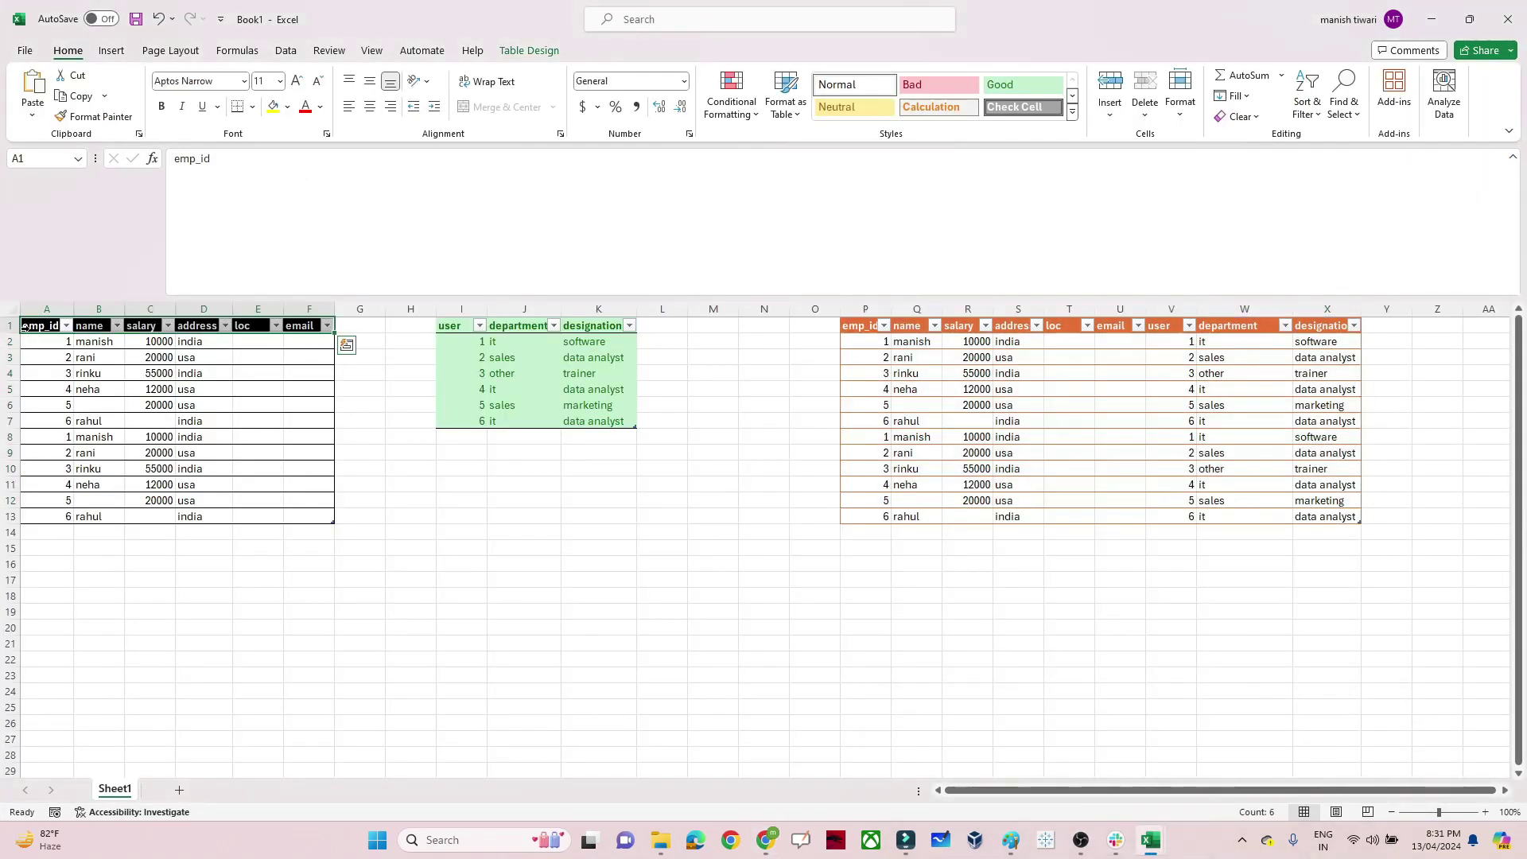
{"action": "left_click", "coordinate": [452, 326]}
{"action": "key", "text": "alt+Tab"}
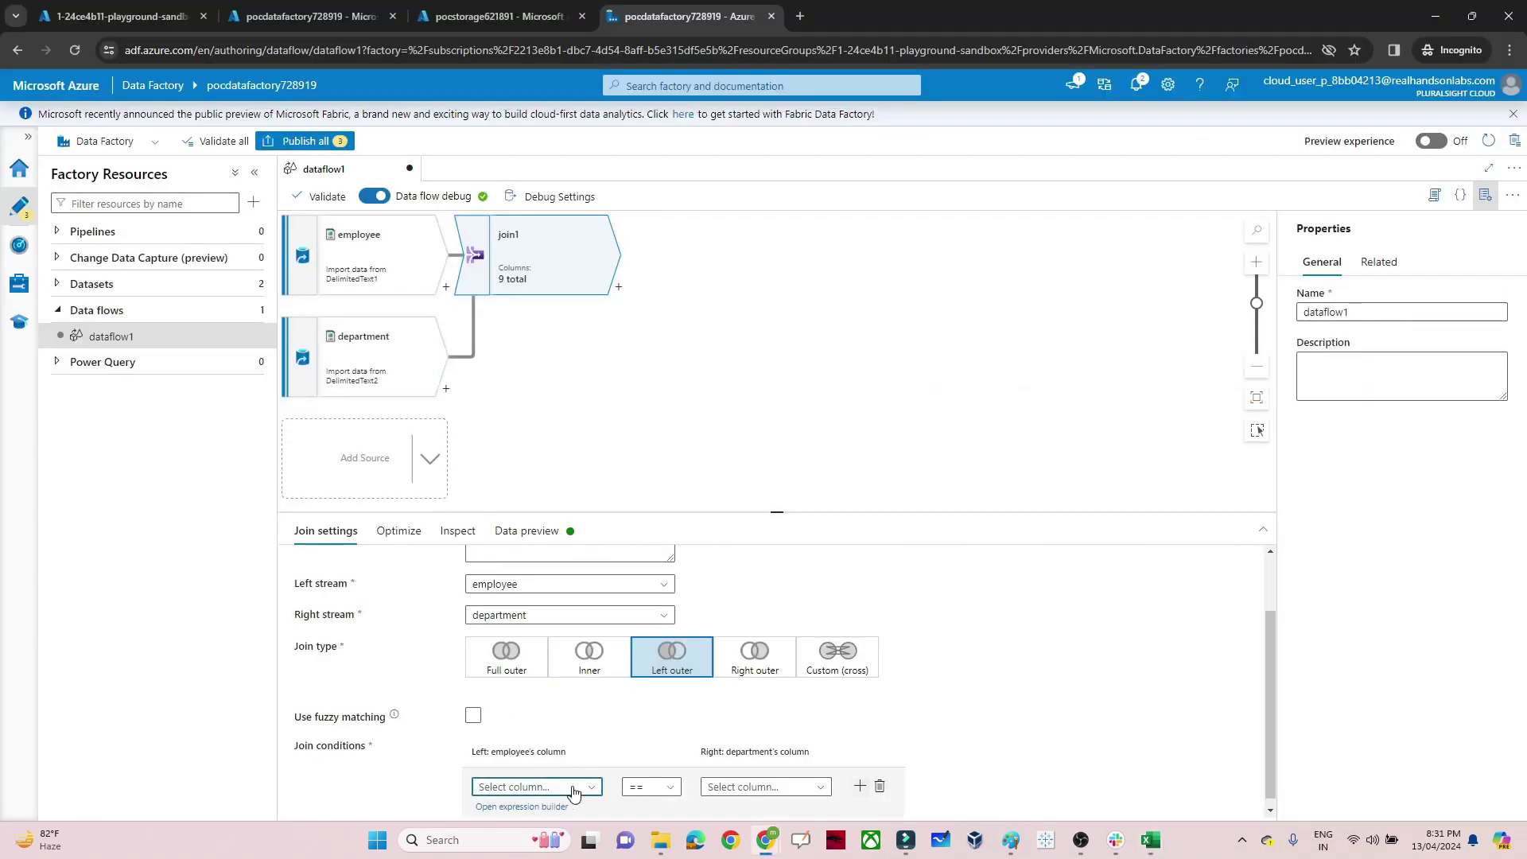
- Set the join condition to employee's emp_id == department's user, leaving no extra empty condition rows
{"action": "left_click", "coordinate": [858, 793]}
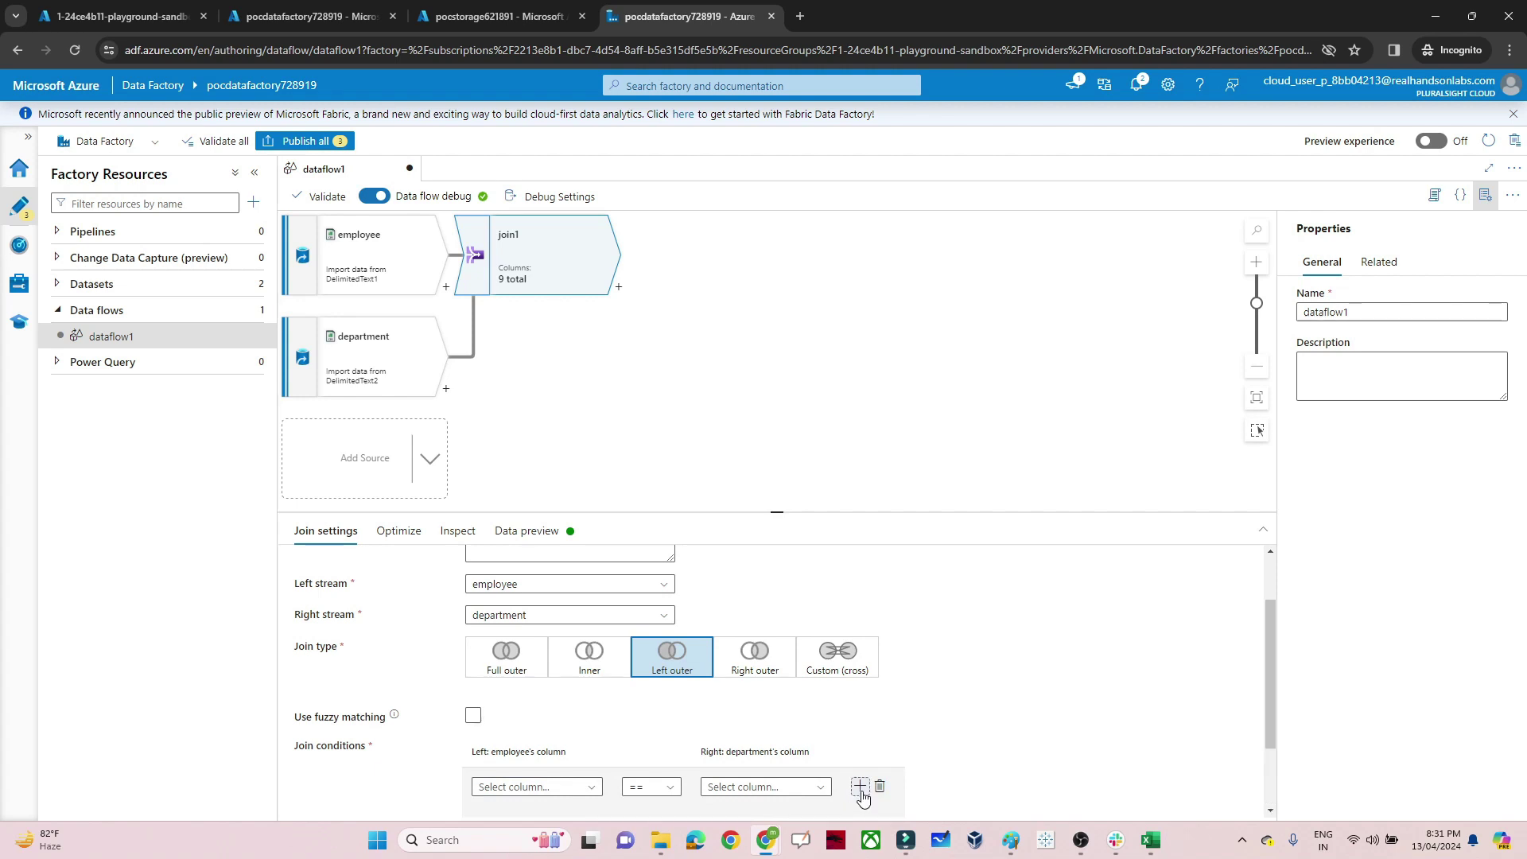
{"action": "left_click_drag", "start_coordinate": [1268, 709], "coordinate": [1268, 761]}
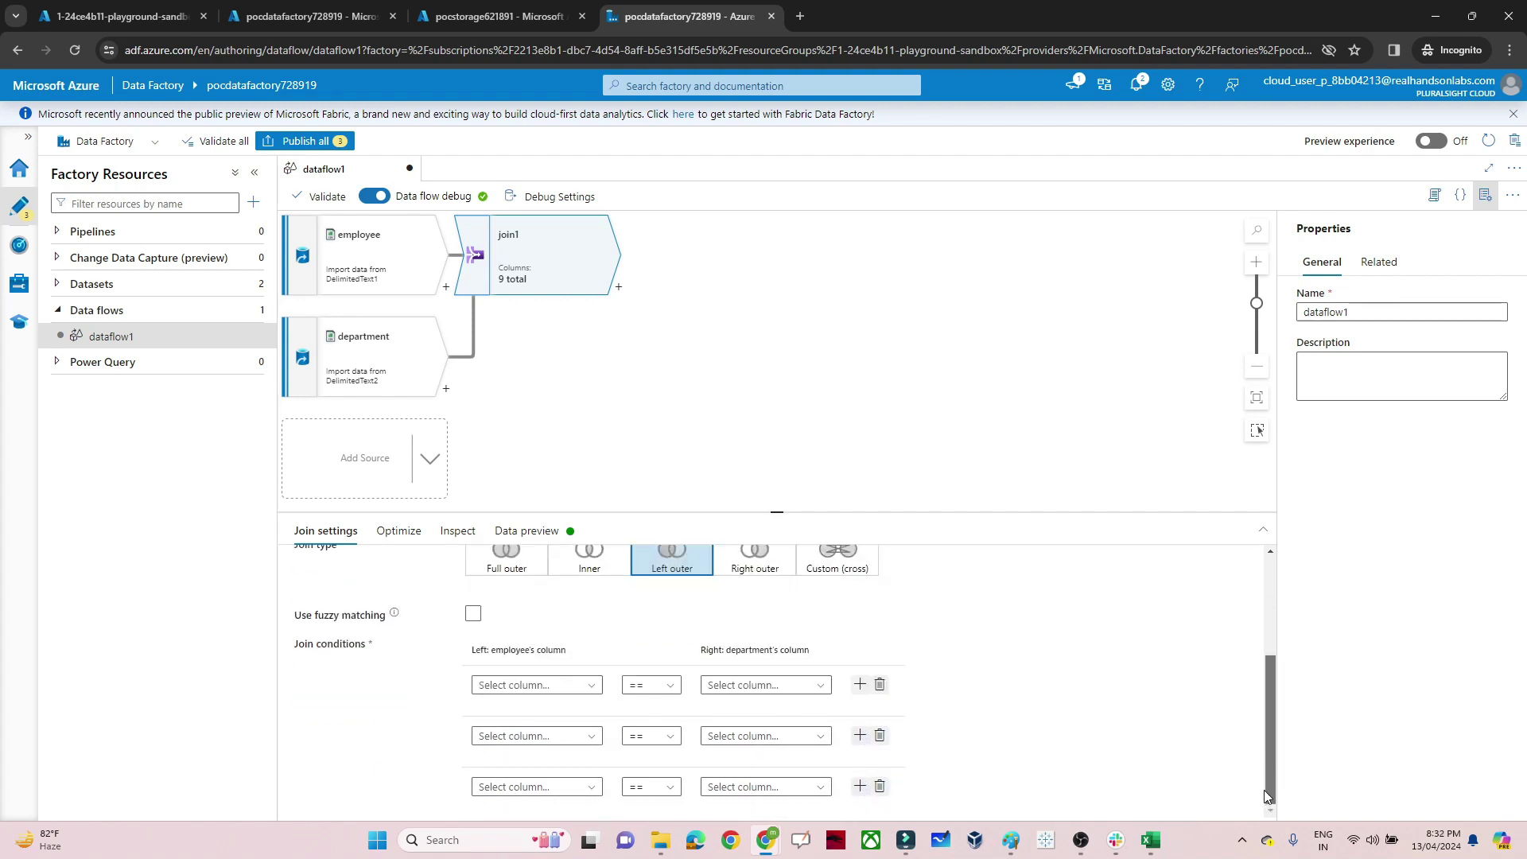
{"action": "left_click", "coordinate": [594, 687]}
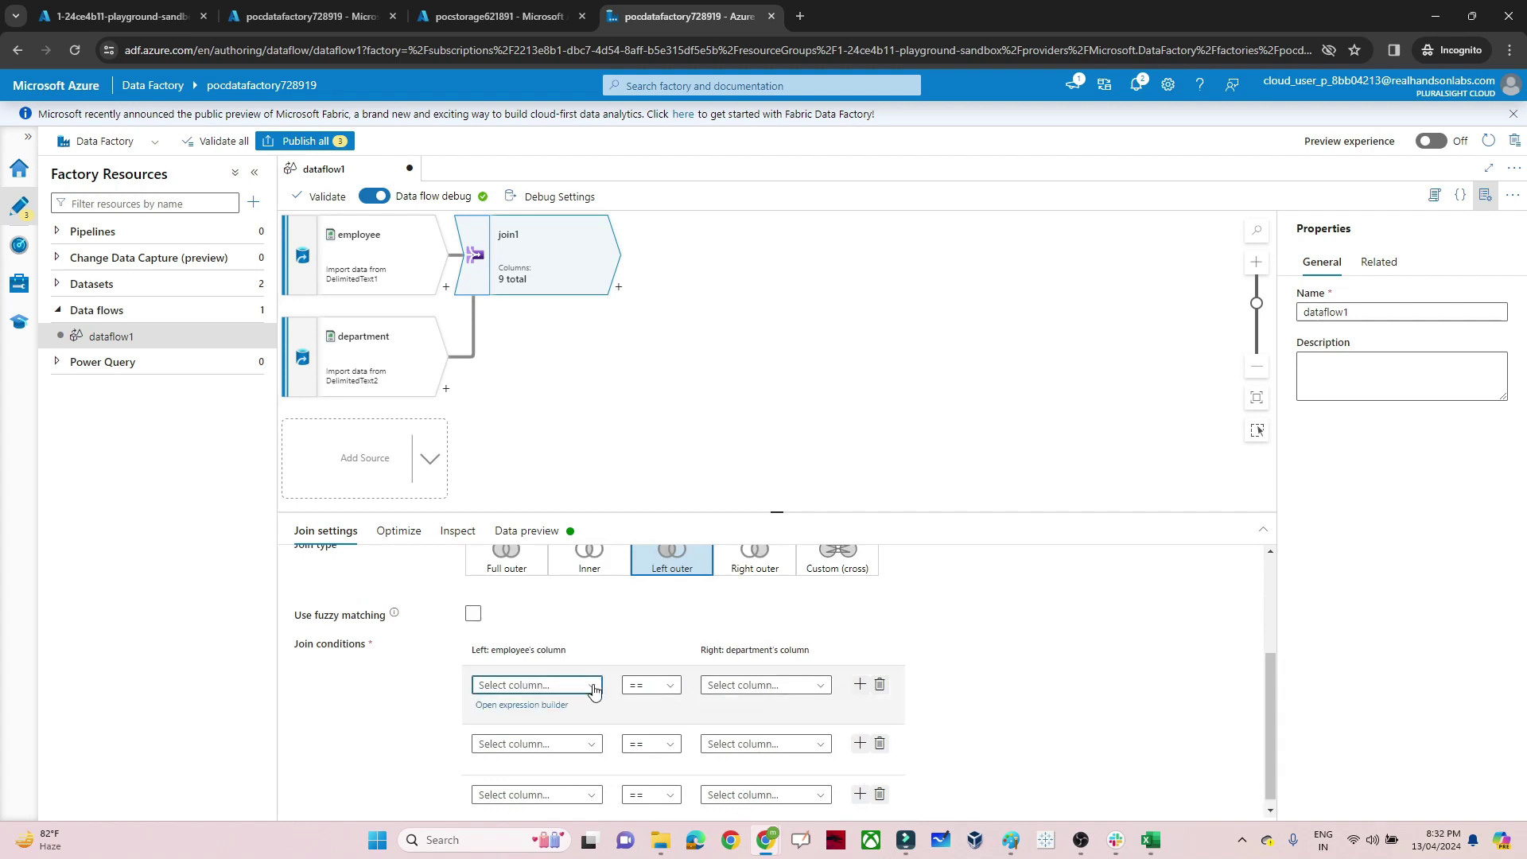
{"action": "type", "text": "emp"}
{"action": "left_click", "coordinate": [517, 737]}
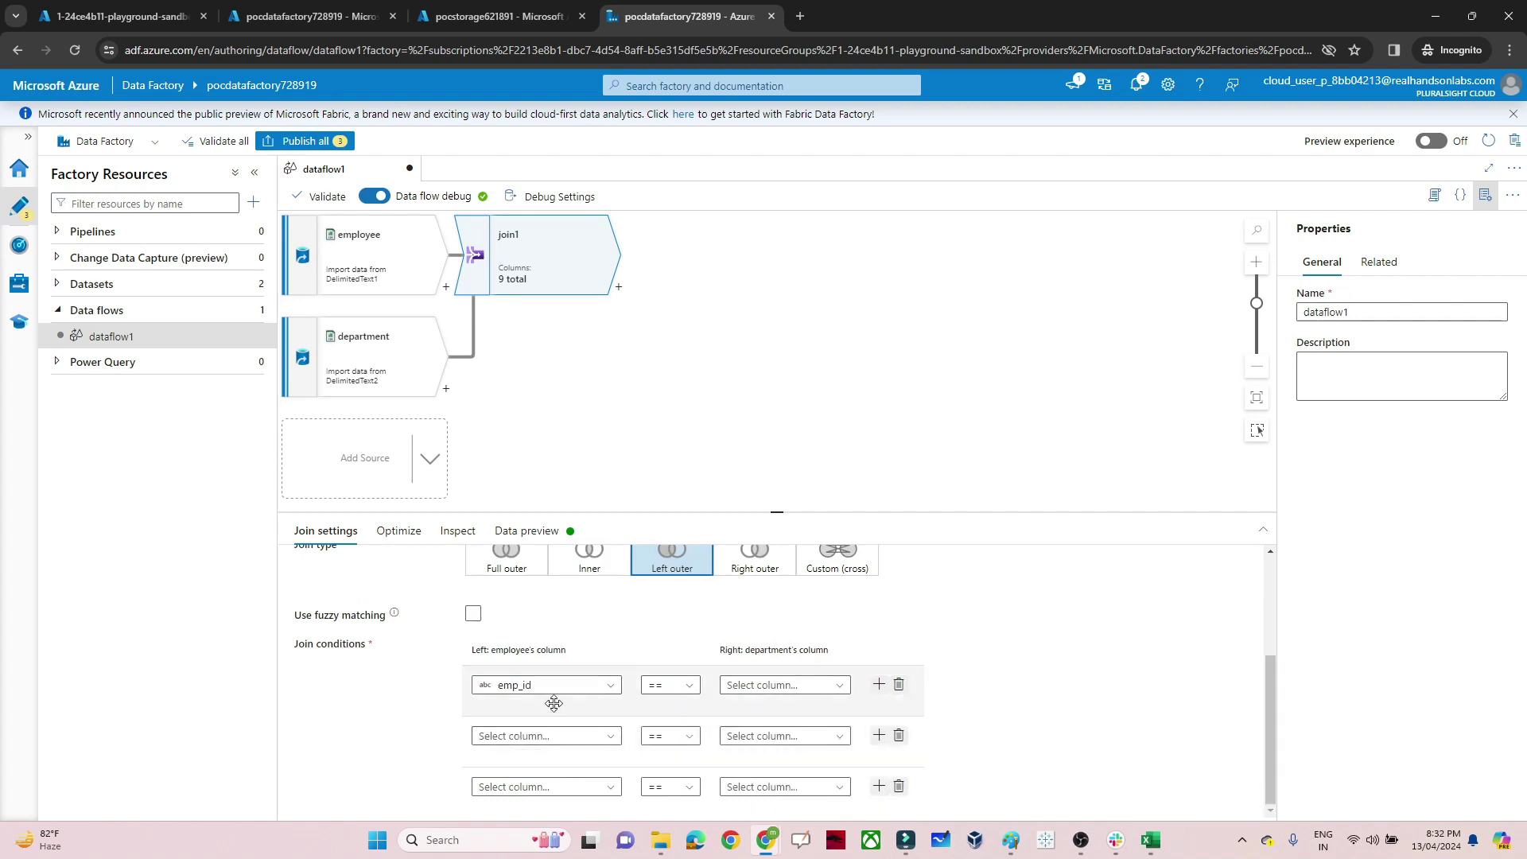
{"action": "left_click", "coordinate": [775, 689]}
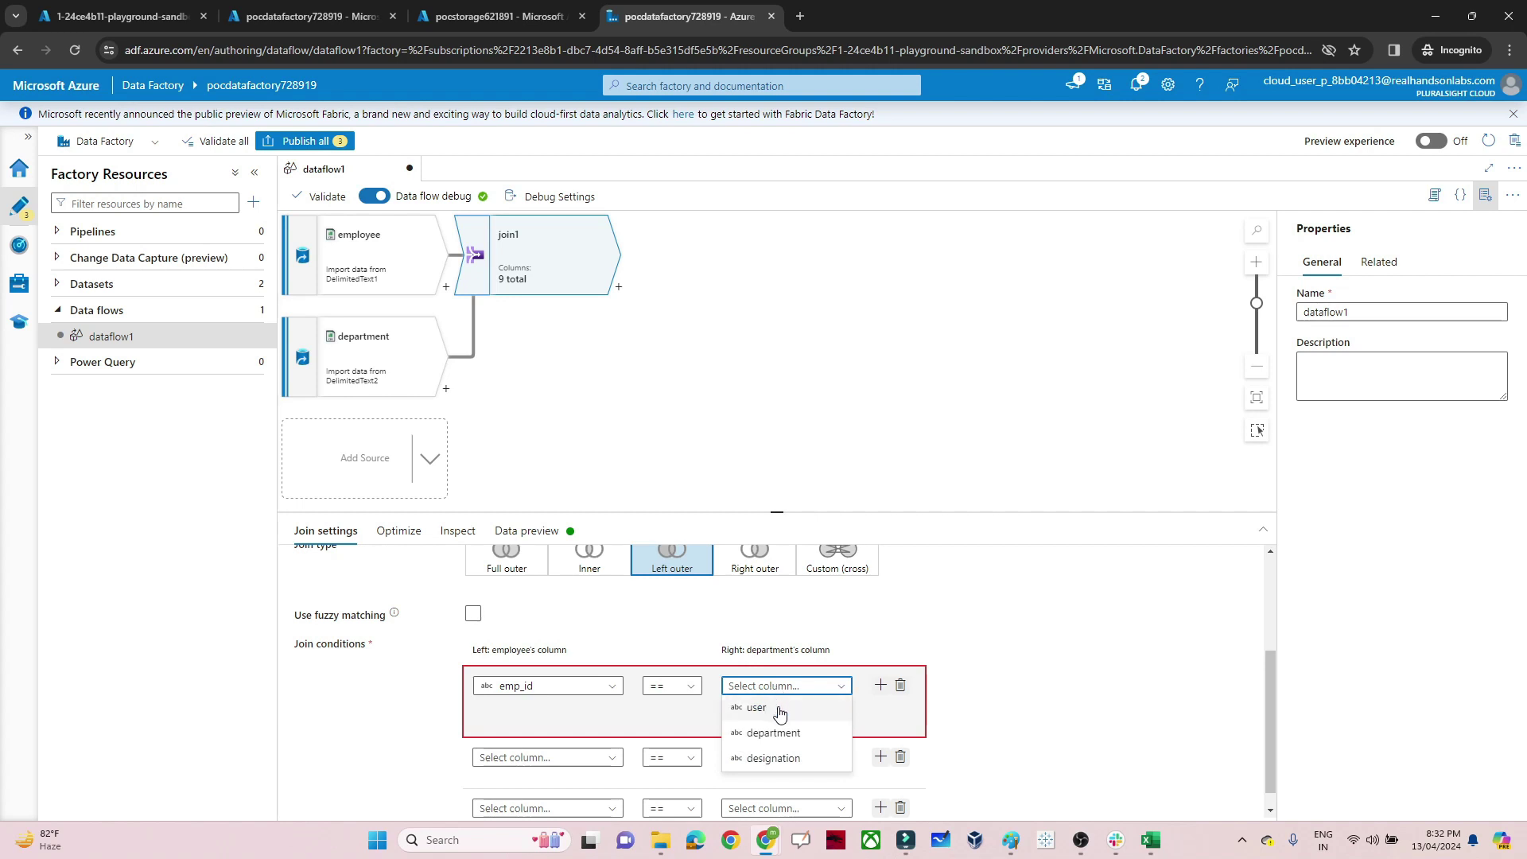
{"action": "left_click", "coordinate": [766, 708]}
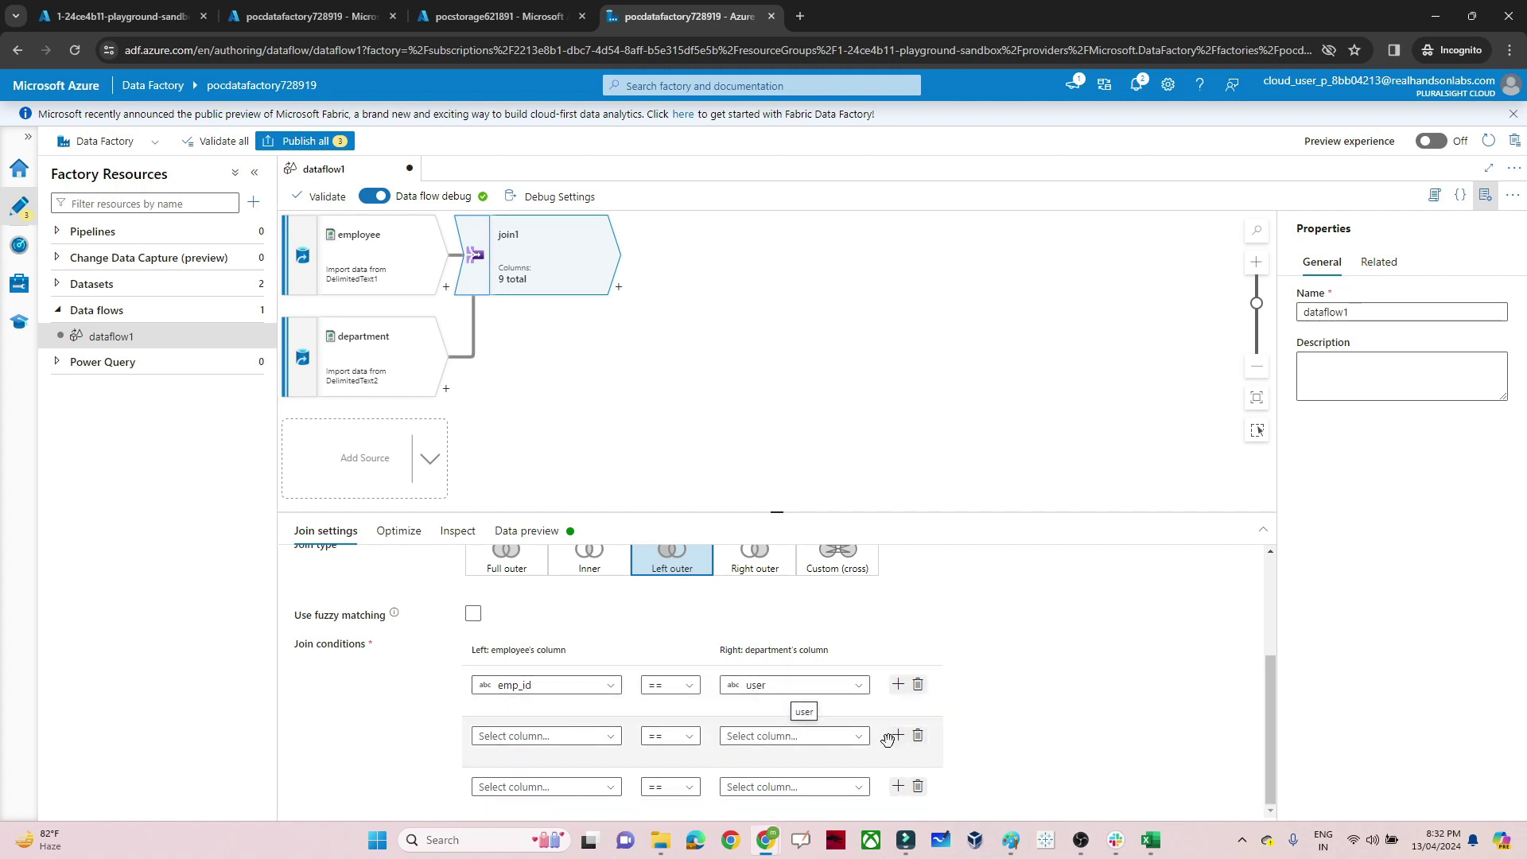
{"action": "left_click", "coordinate": [919, 742]}
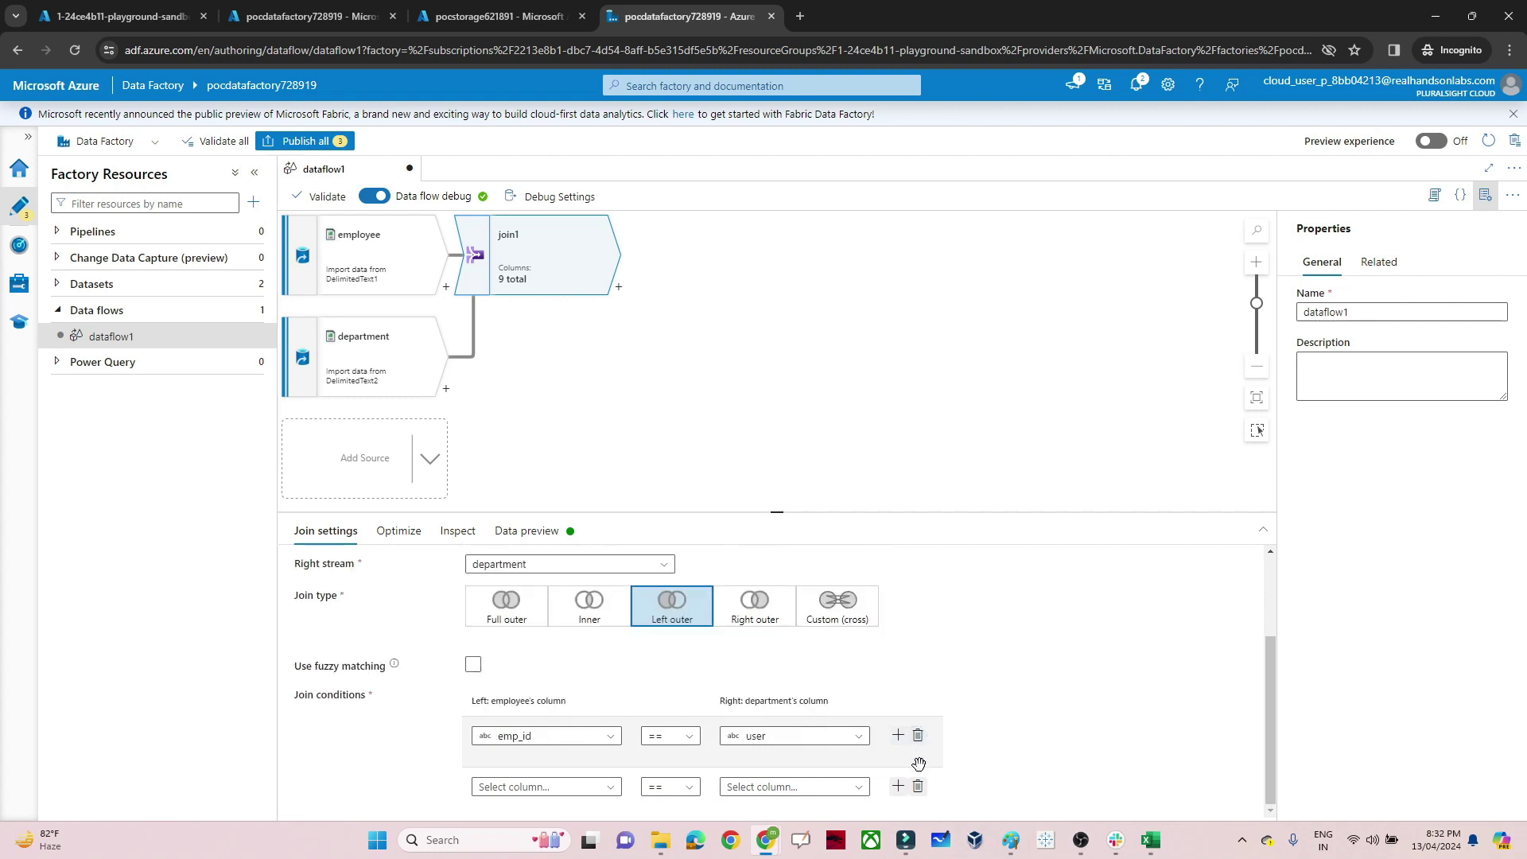
{"action": "left_click", "coordinate": [919, 789]}
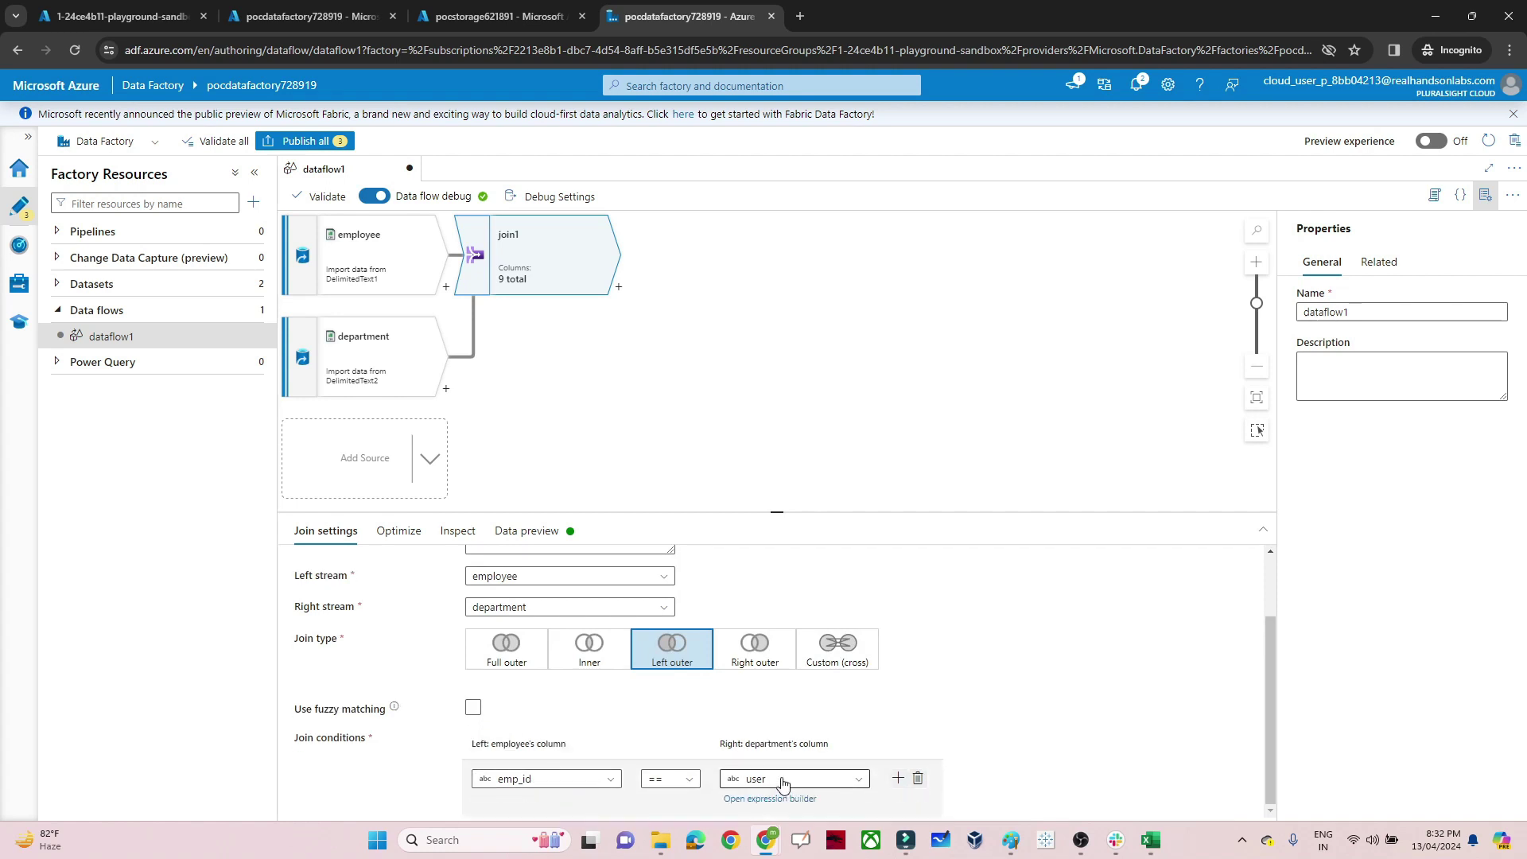
- Load the data preview of the join to check the combined employee and department rows
{"action": "left_click", "coordinate": [526, 530]}
{"action": "left_click", "coordinate": [342, 596]}
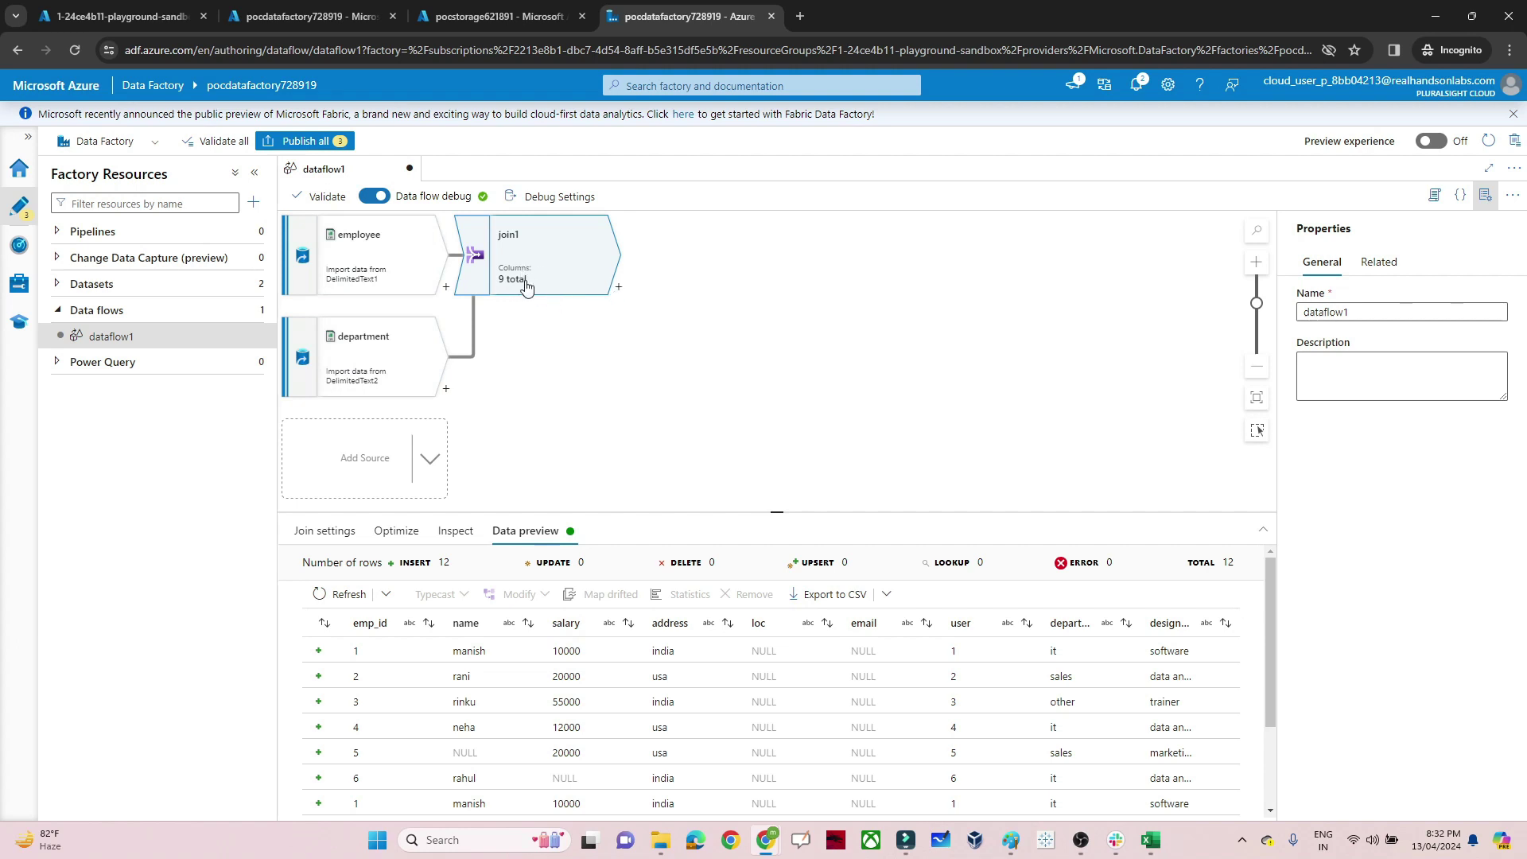
- Add a sink destination after the join
{"action": "left_click", "coordinate": [619, 288]}
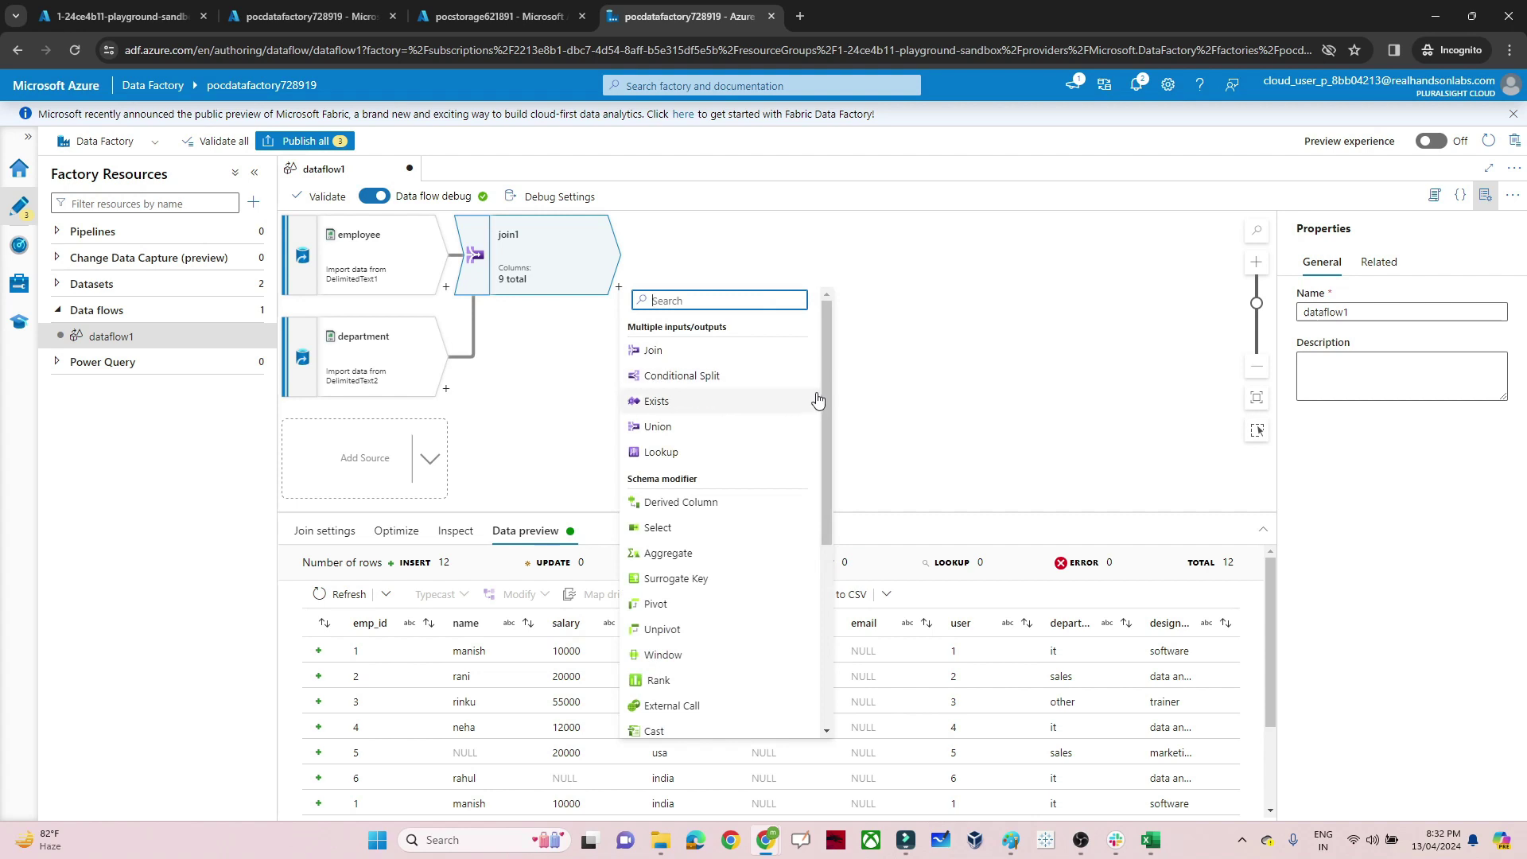
{"action": "scroll", "coordinate": [828, 412], "scroll_direction": "down", "scroll_amount": 5}
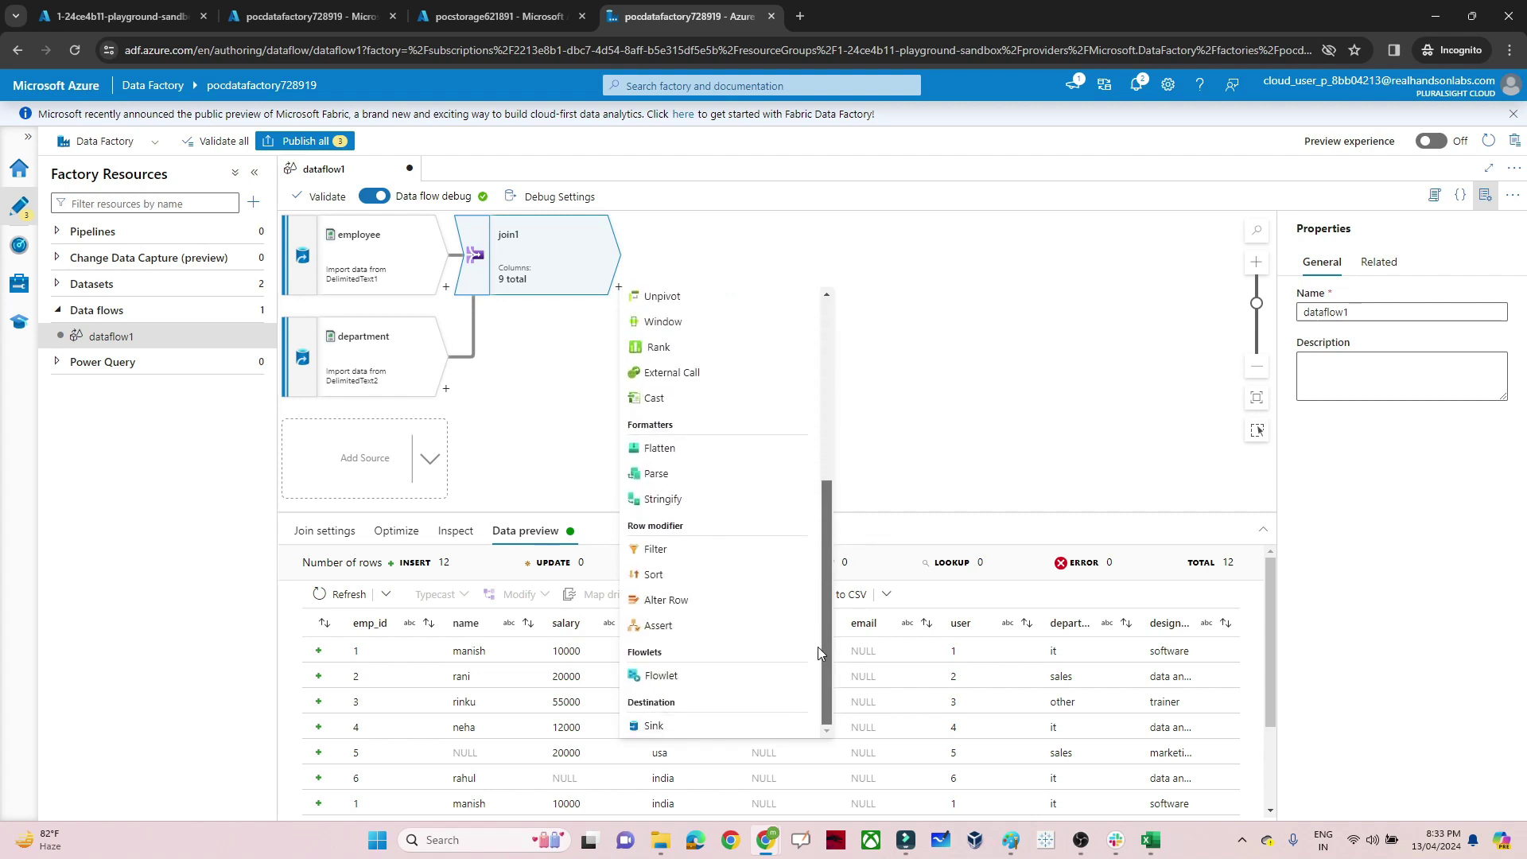
{"action": "left_click", "coordinate": [651, 726]}
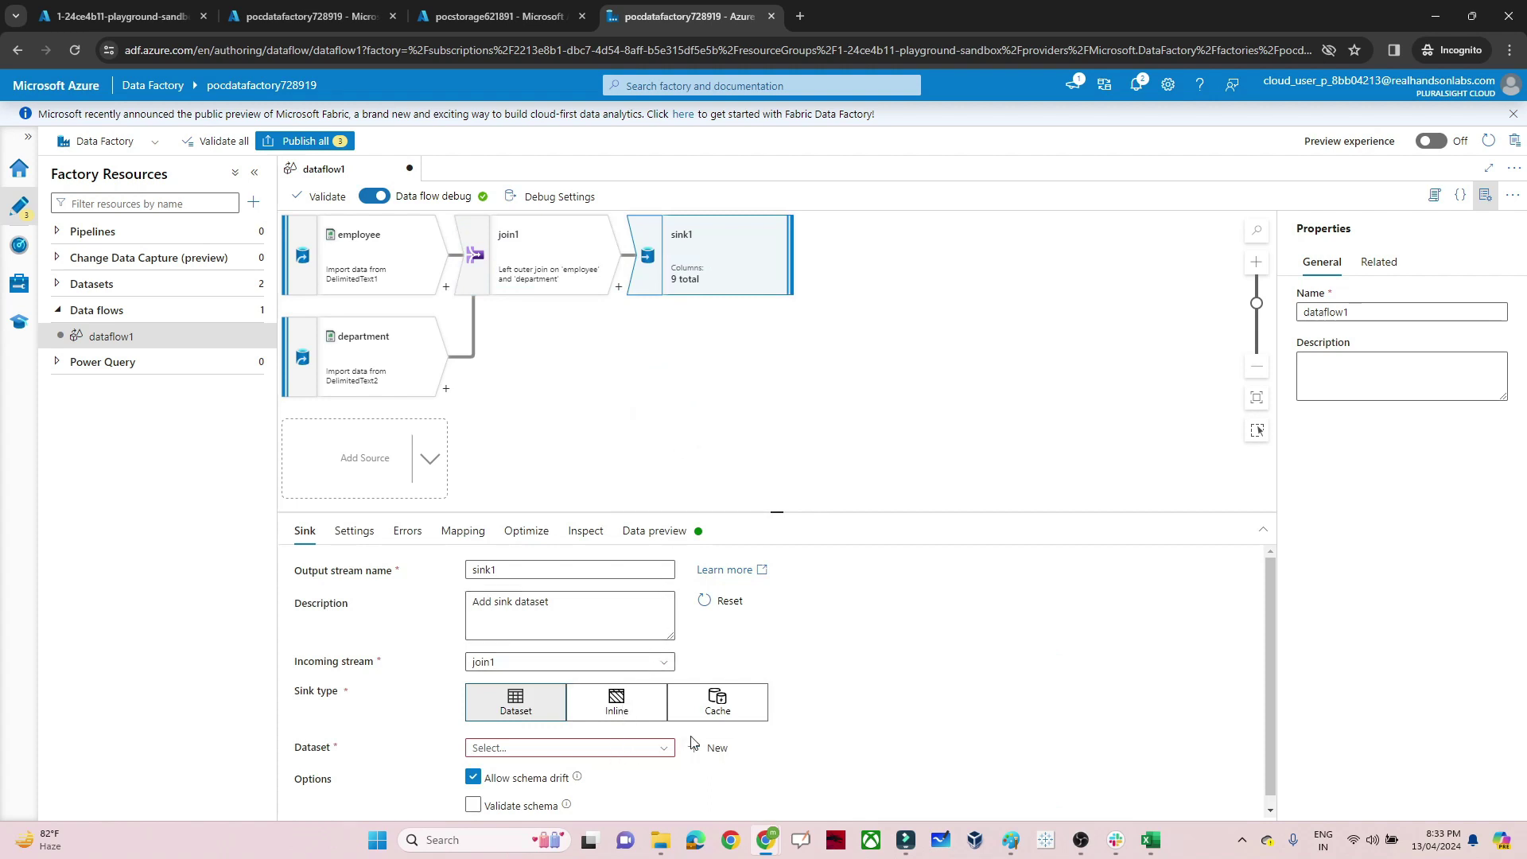
- Create a DelimitedText dataset on Azure Blob Storage for the sink, using the AzureBlobStorage1 linked service and the empdept container
{"action": "left_click", "coordinate": [721, 749]}
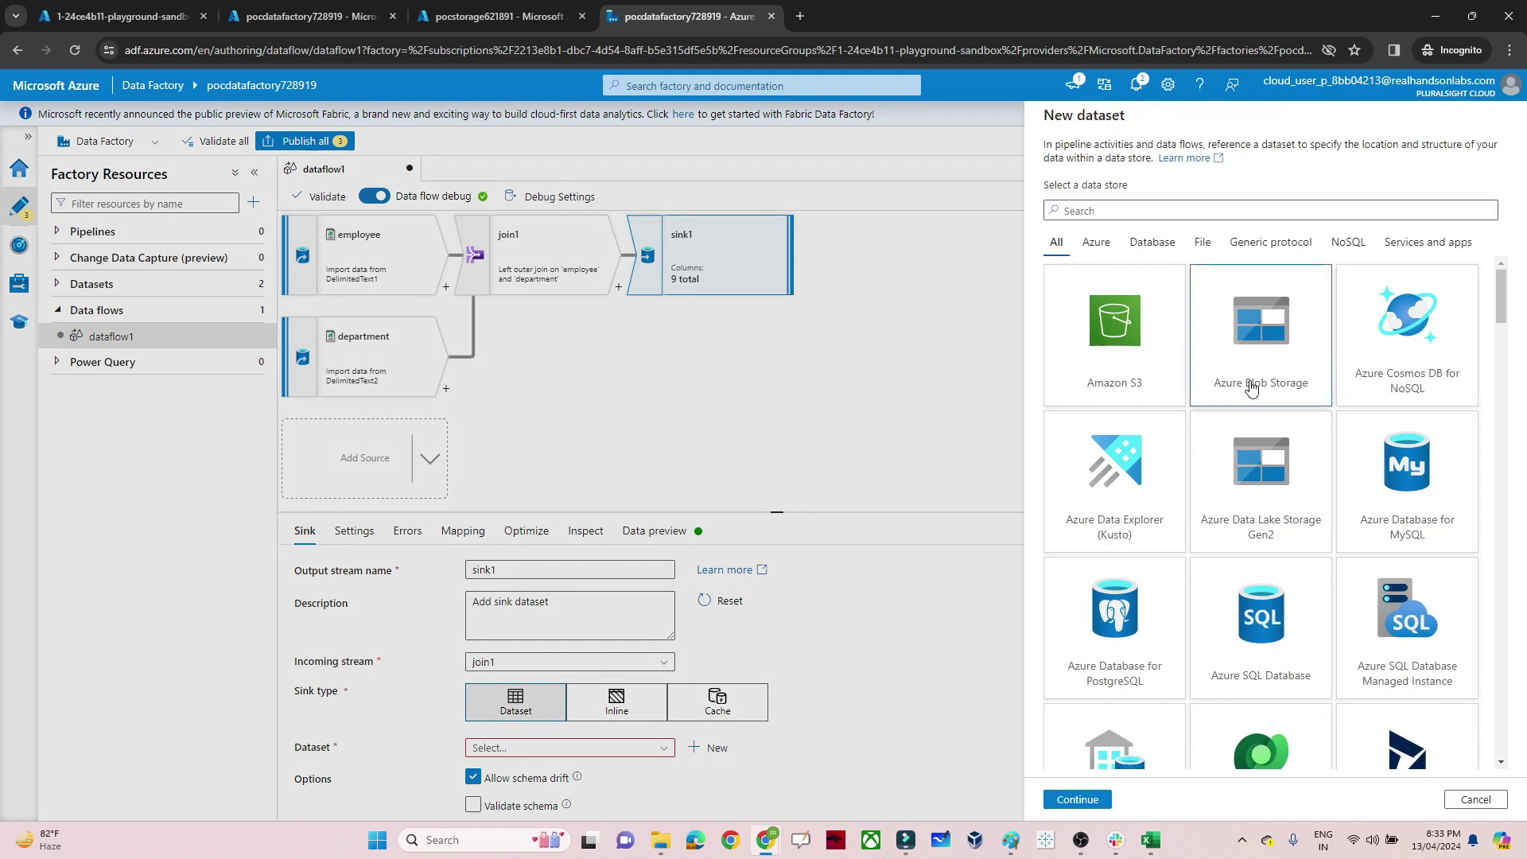
{"action": "left_click", "coordinate": [1076, 799]}
{"action": "left_click", "coordinate": [1291, 280]}
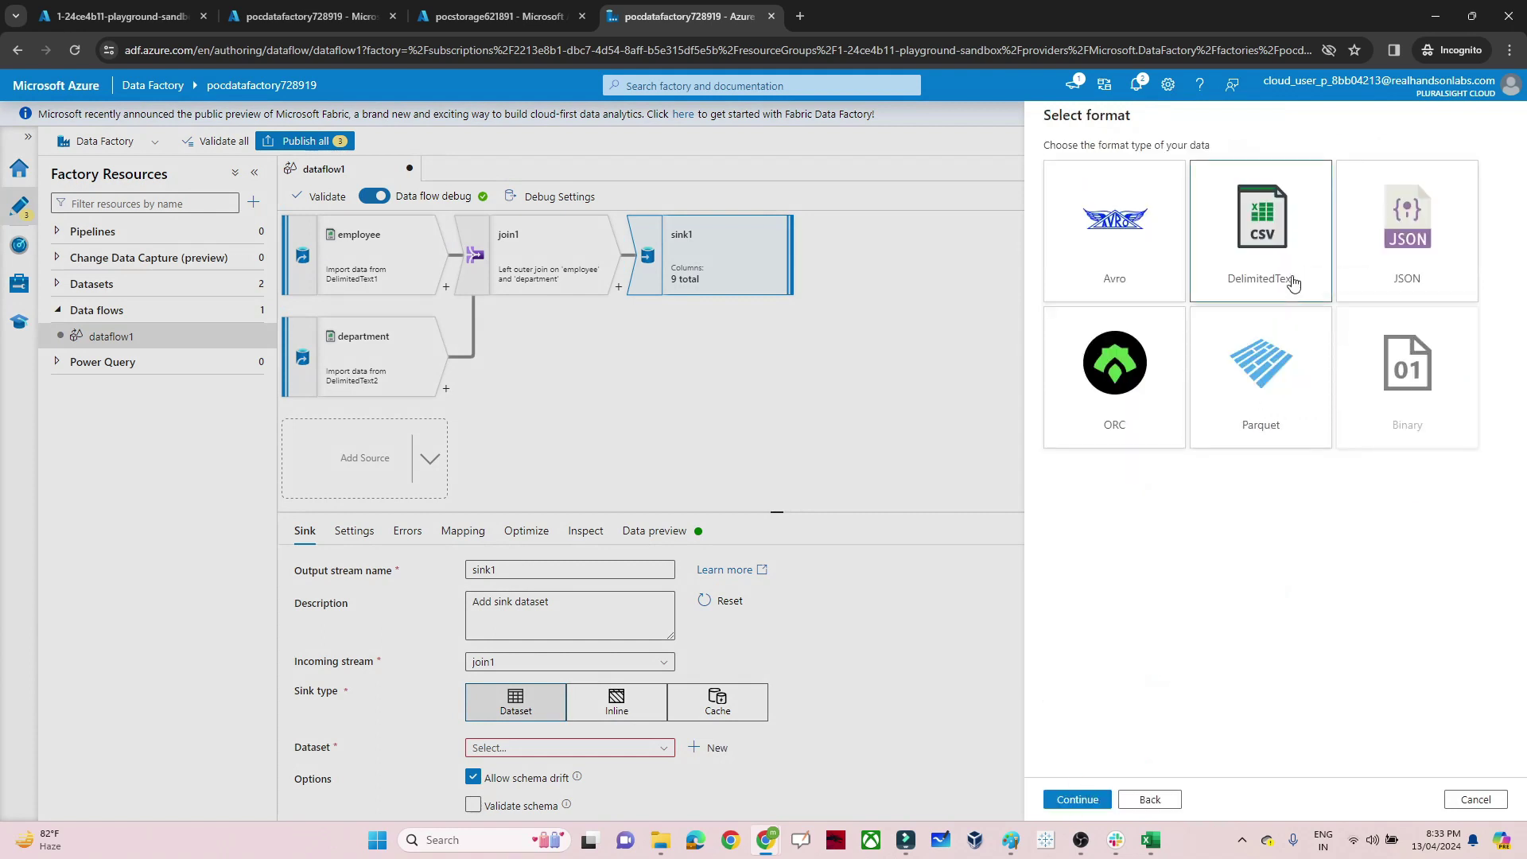
{"action": "left_click", "coordinate": [1078, 800]}
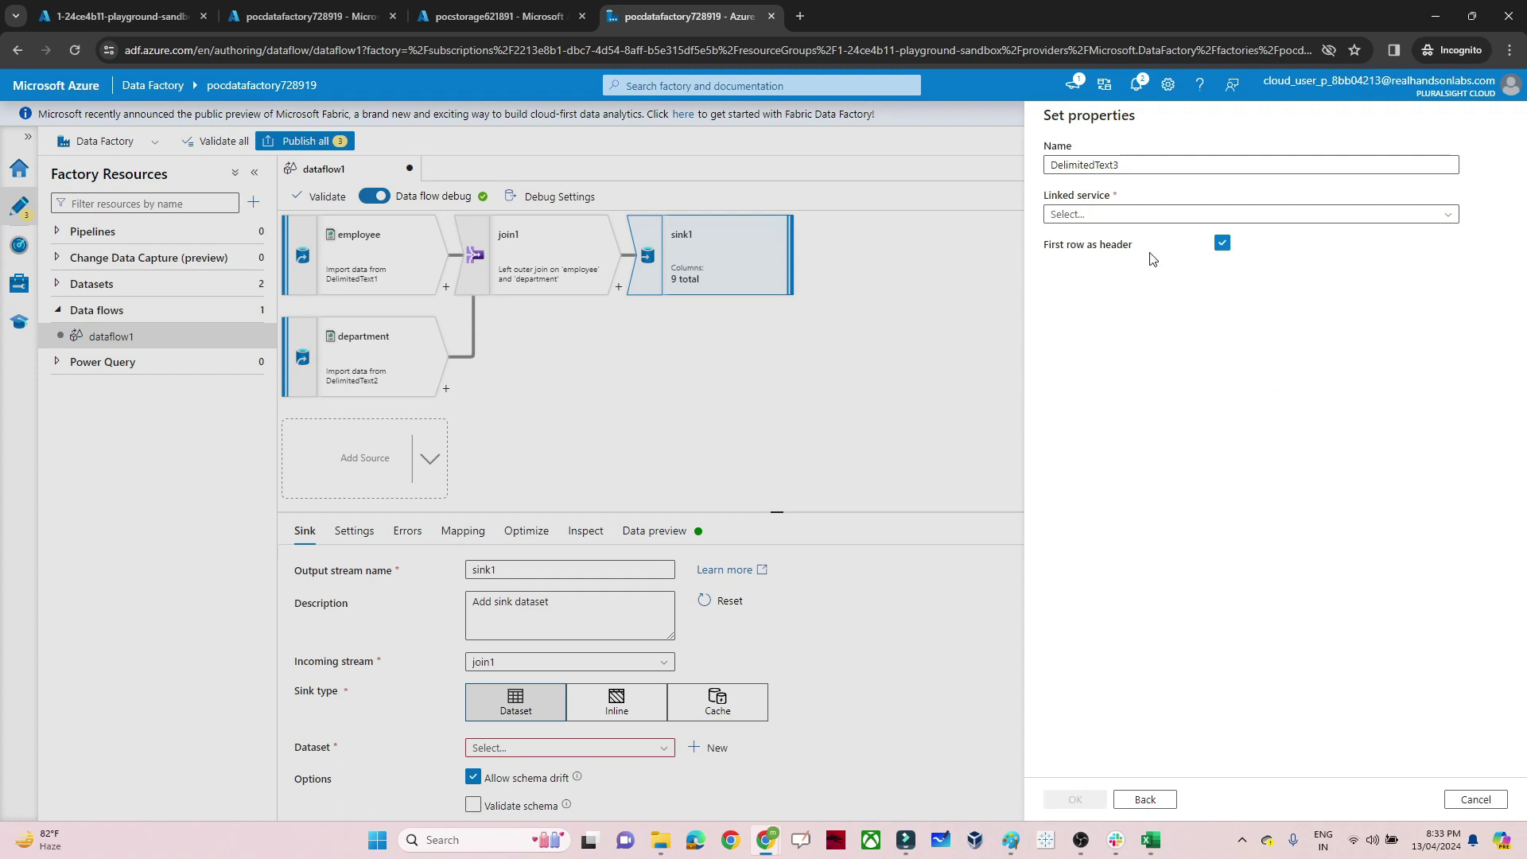
{"action": "left_click", "coordinate": [1112, 216]}
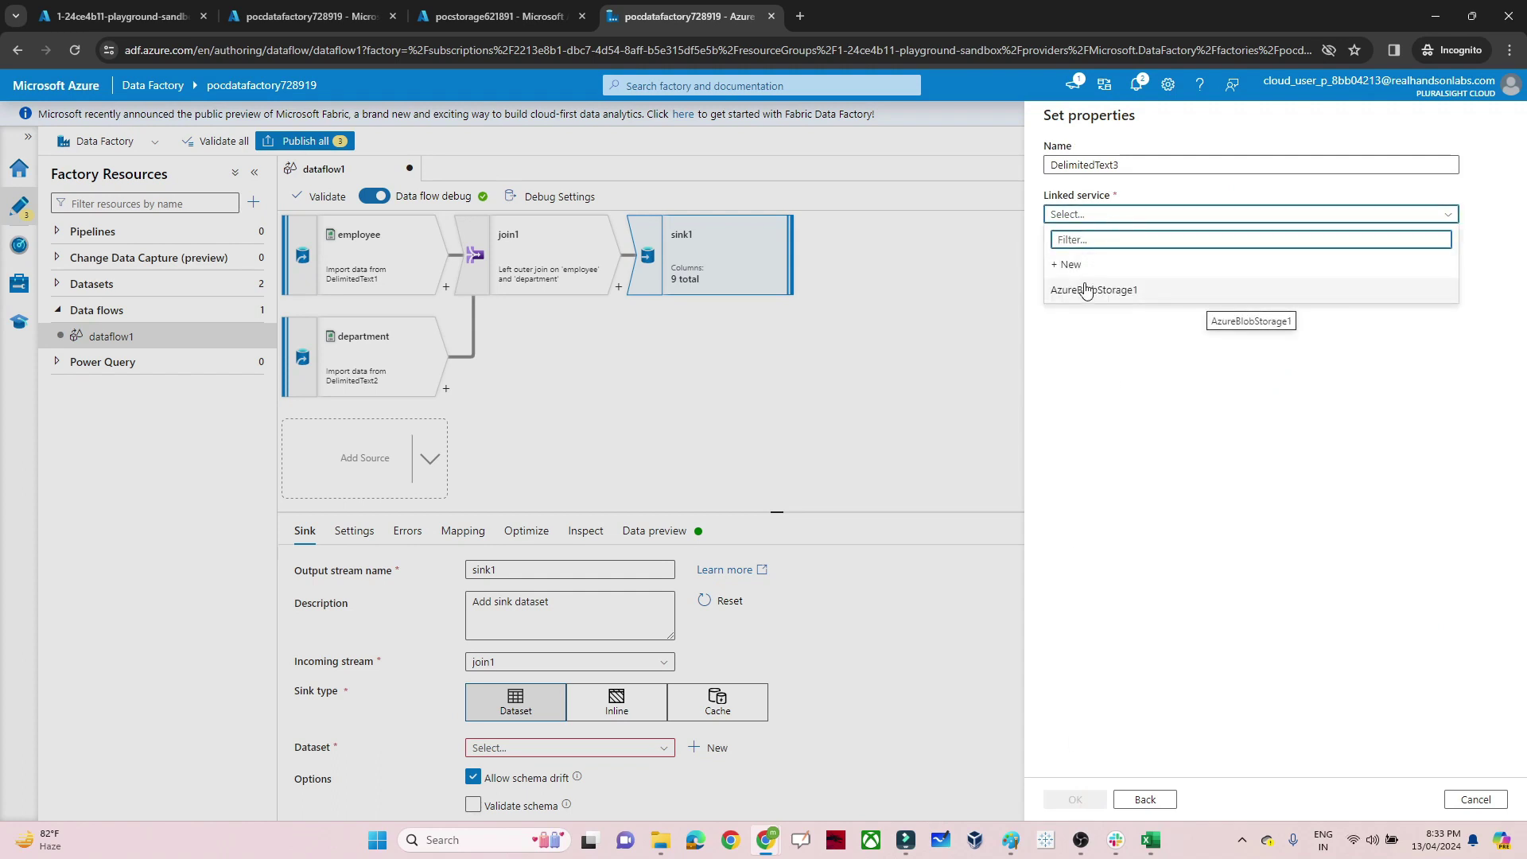
{"action": "left_click", "coordinate": [1086, 289]}
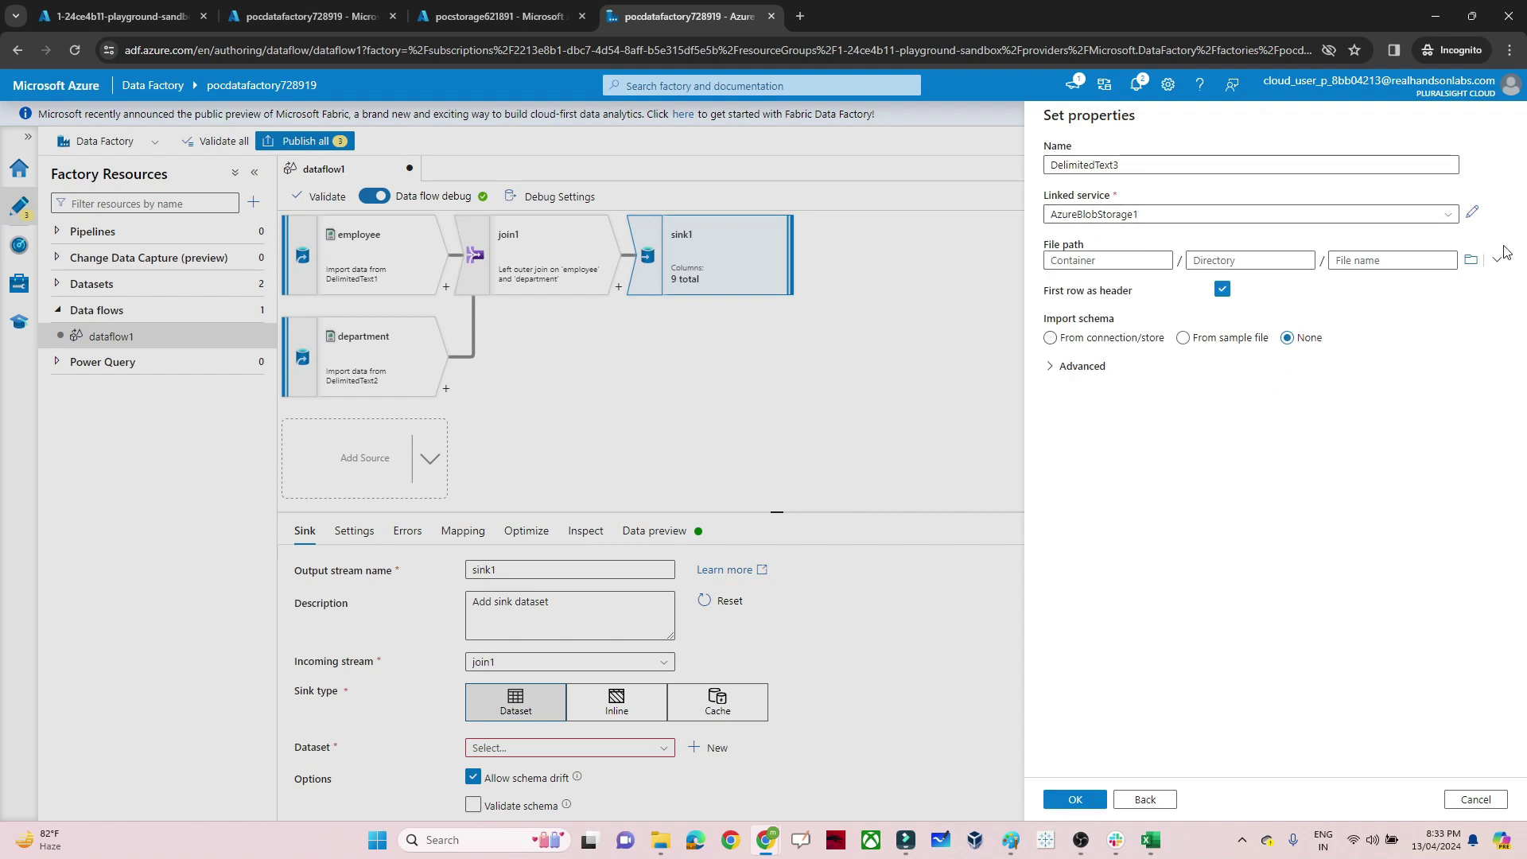
{"action": "left_click", "coordinate": [1471, 260]}
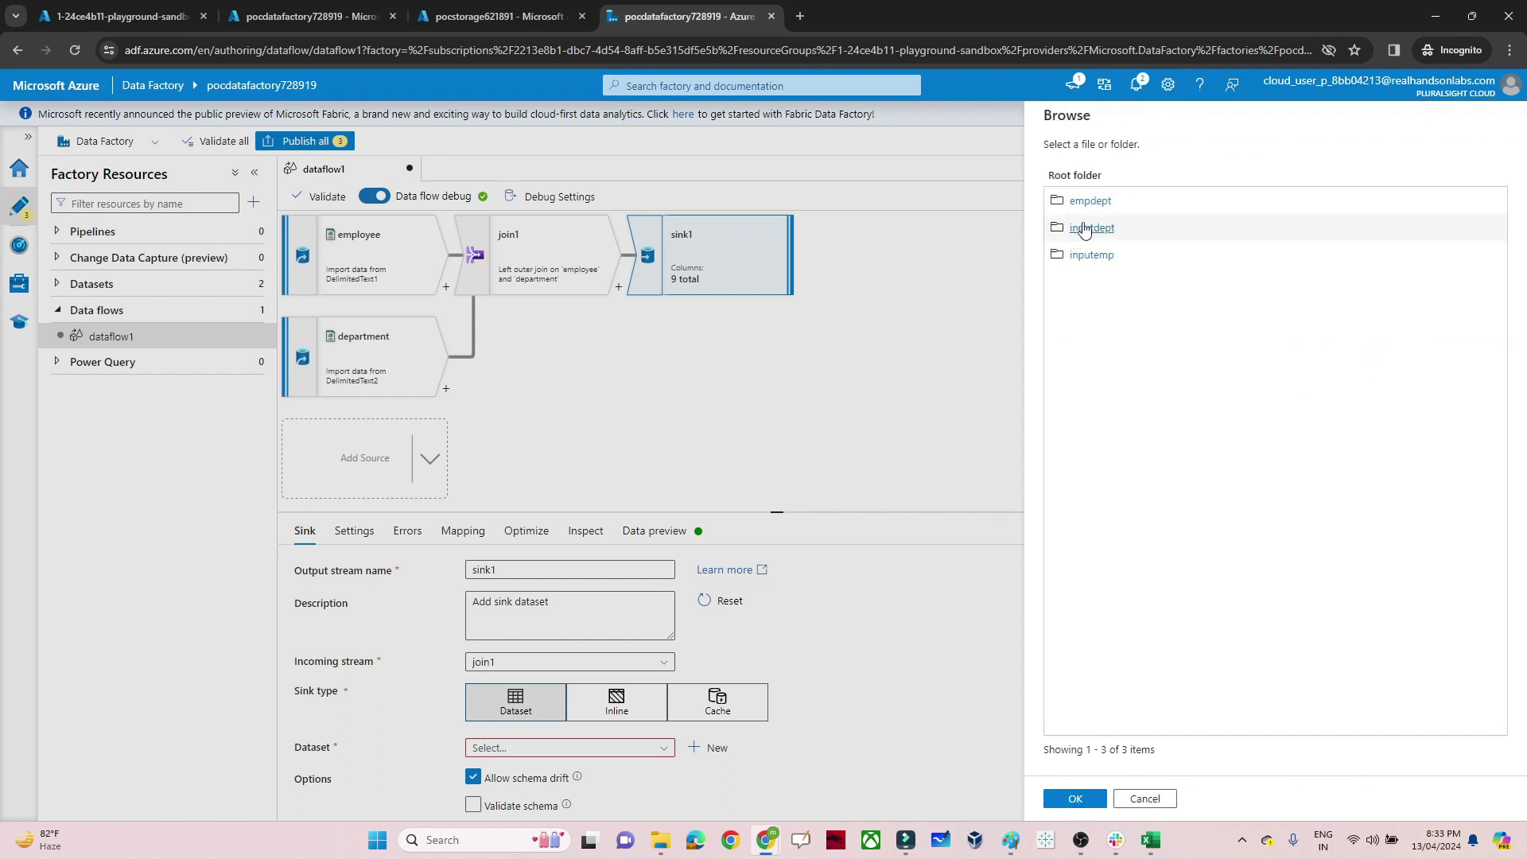
{"action": "left_click", "coordinate": [1093, 203]}
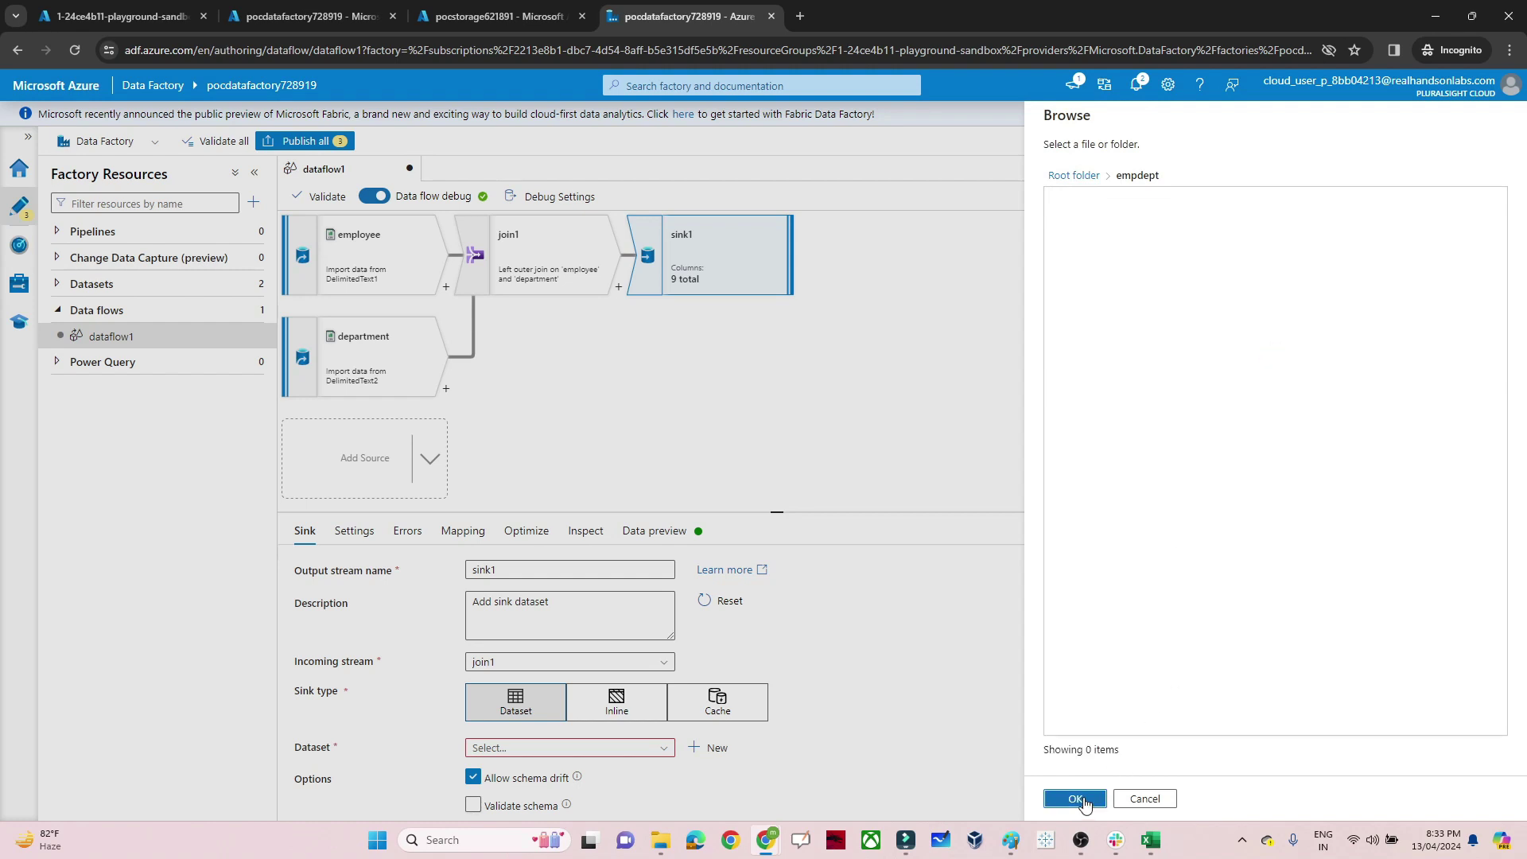
{"action": "left_click", "coordinate": [1076, 799]}
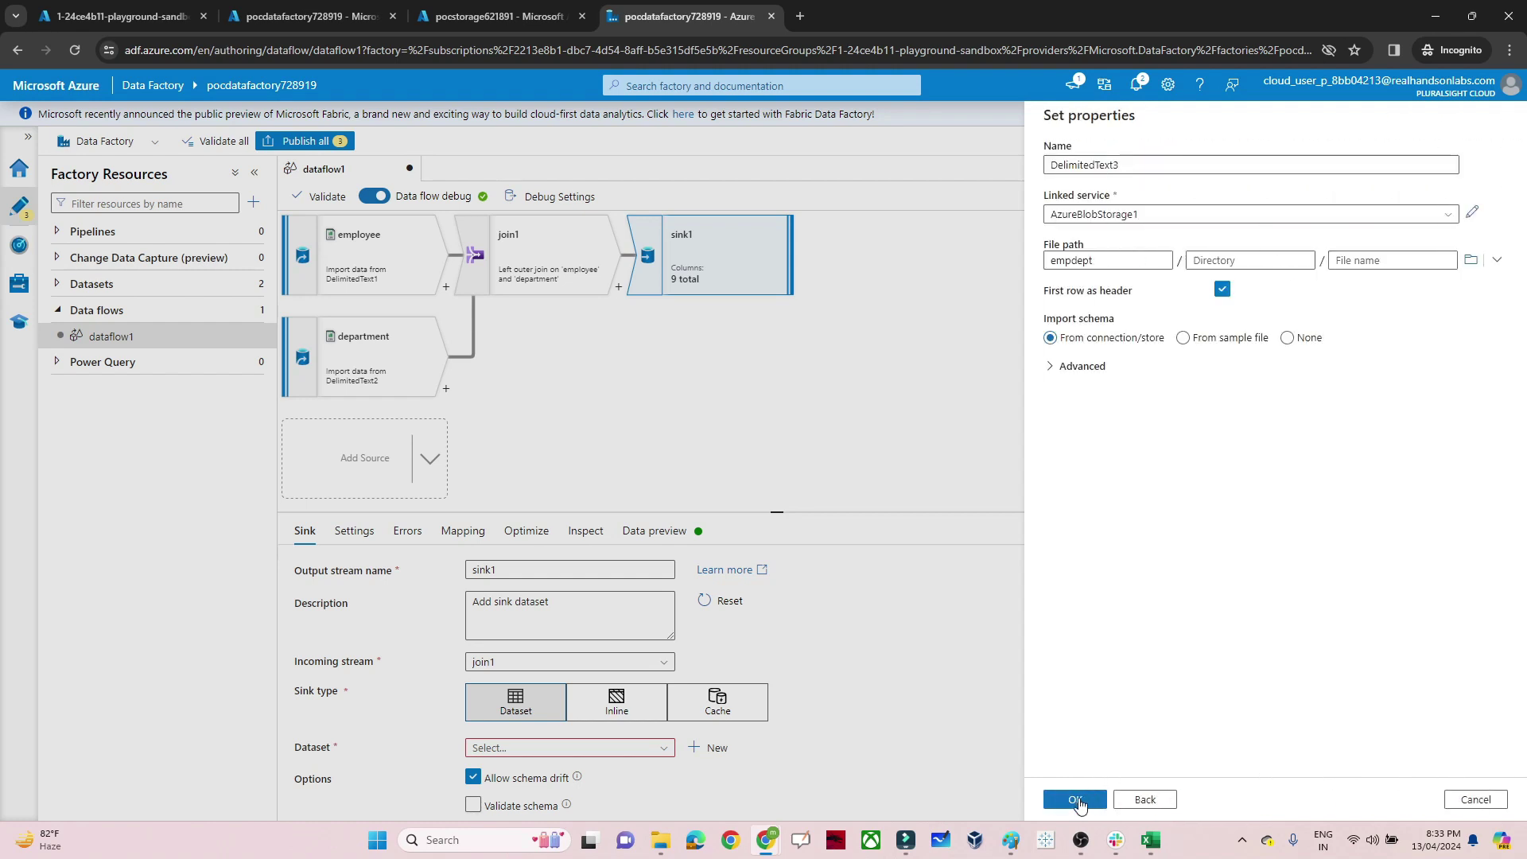
{"action": "left_click", "coordinate": [1079, 800]}
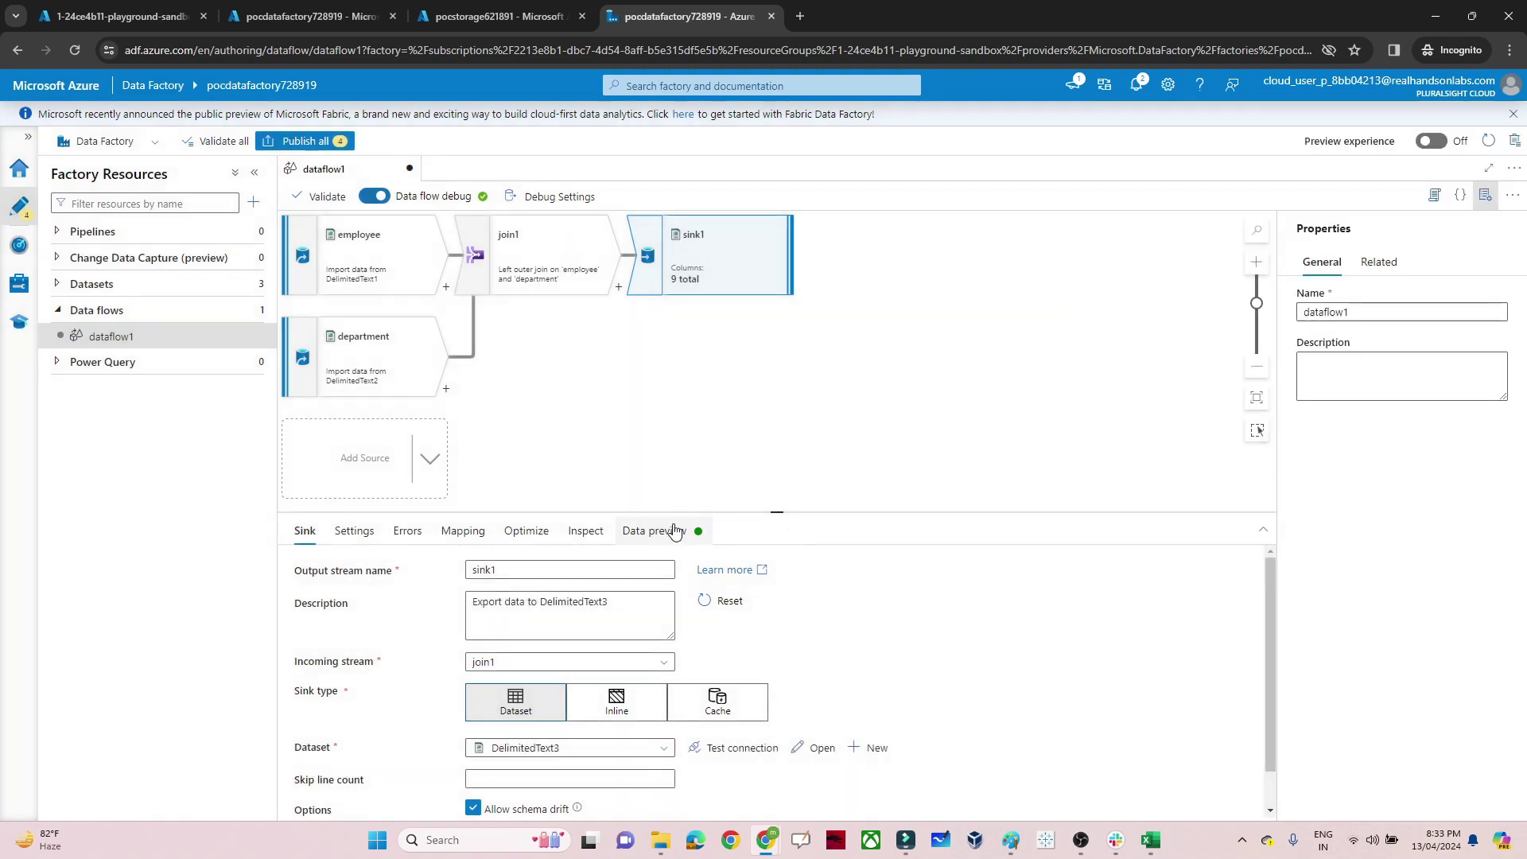
- Load the data preview of the sink to check the output rows
{"action": "left_click", "coordinate": [675, 531]}
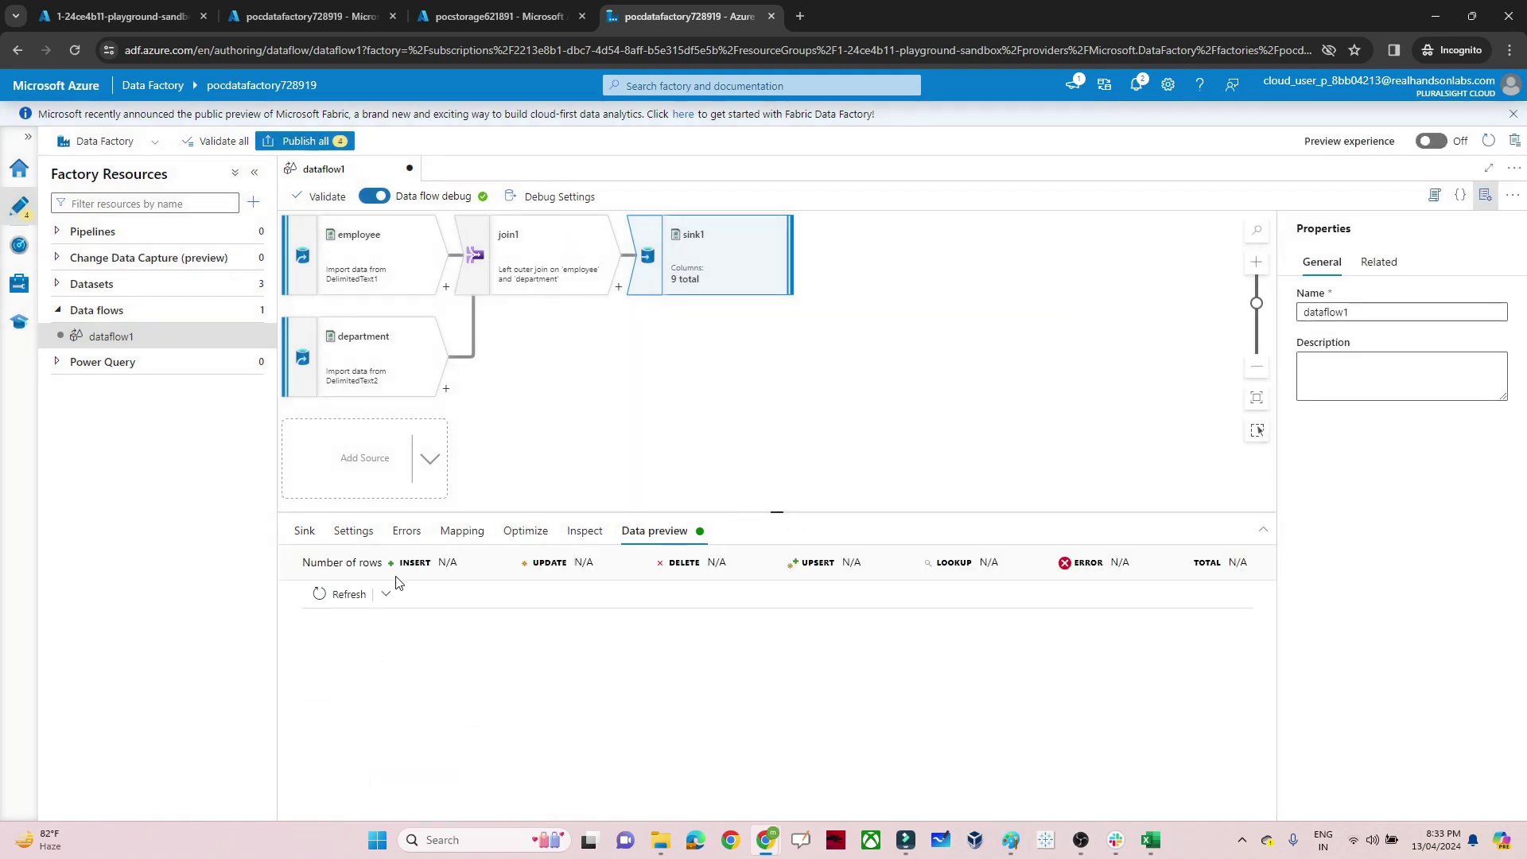
{"action": "left_click", "coordinate": [343, 595]}
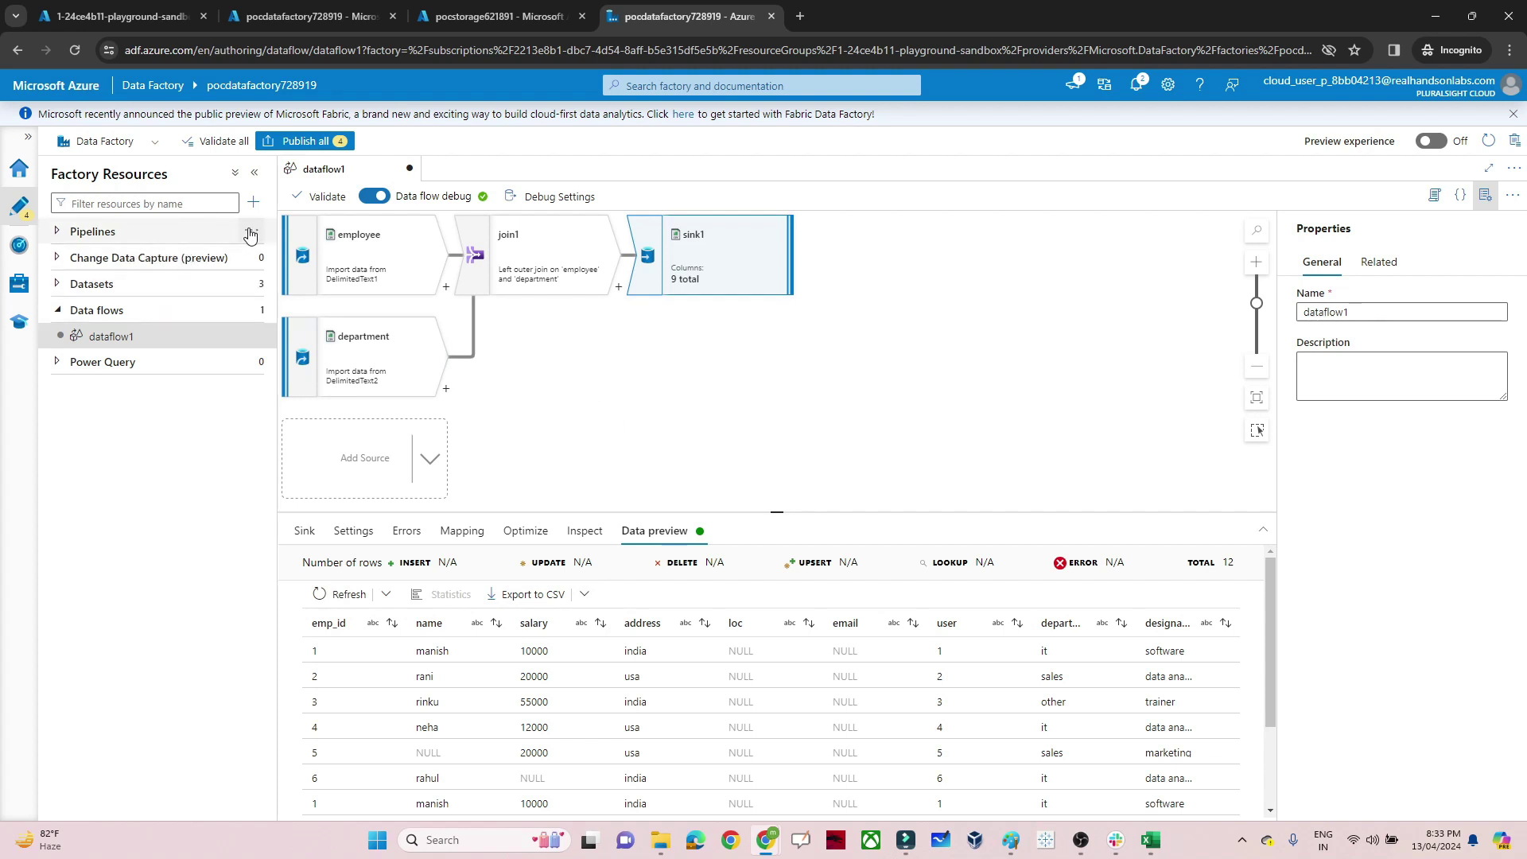
- Create a new empty pipeline in the data factory
{"action": "left_click", "coordinate": [249, 233]}
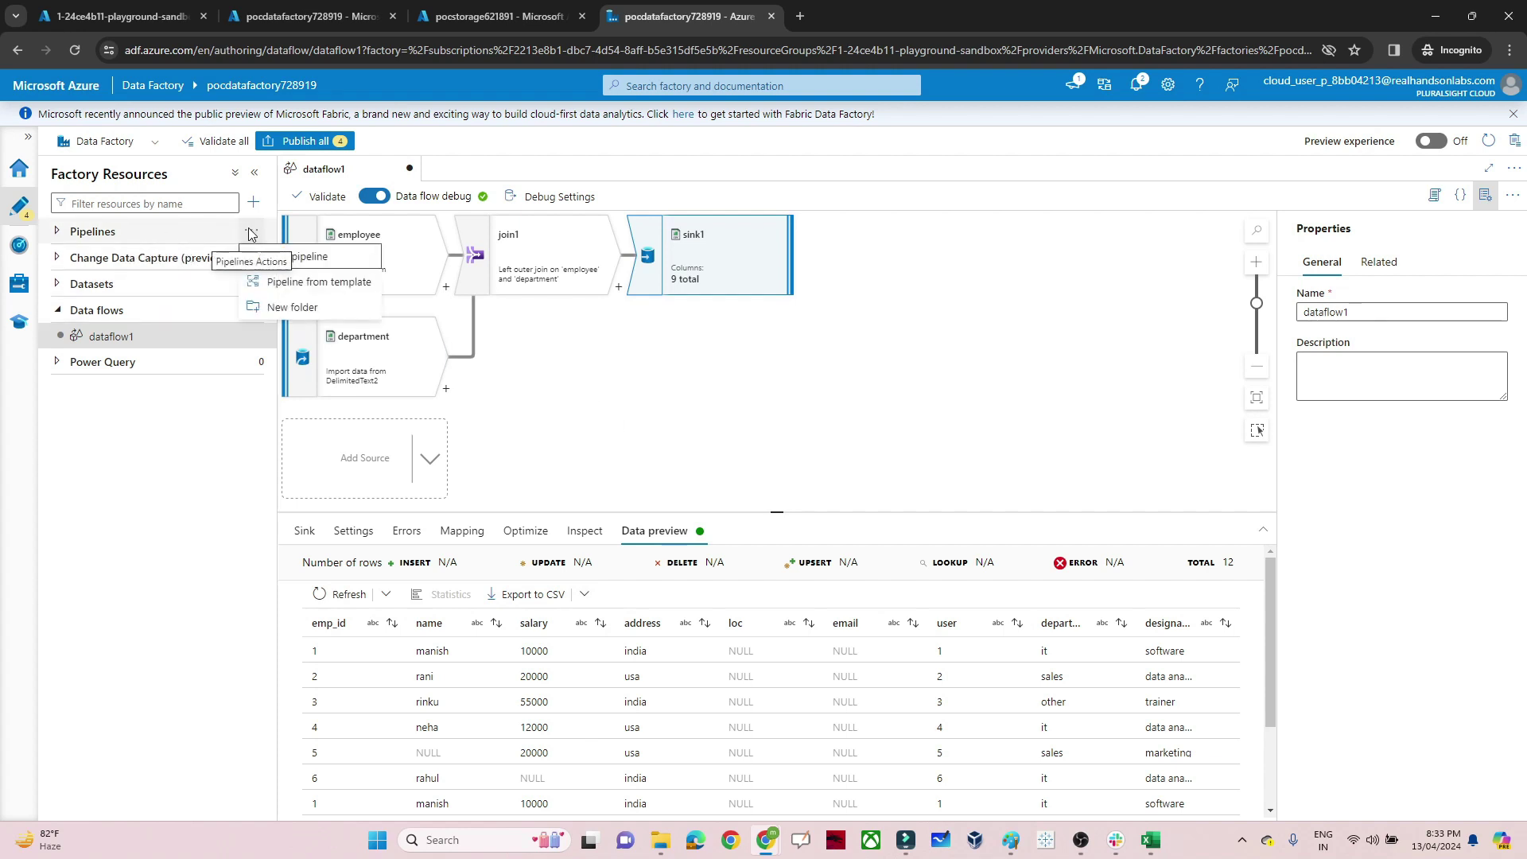
{"action": "left_click", "coordinate": [277, 258]}
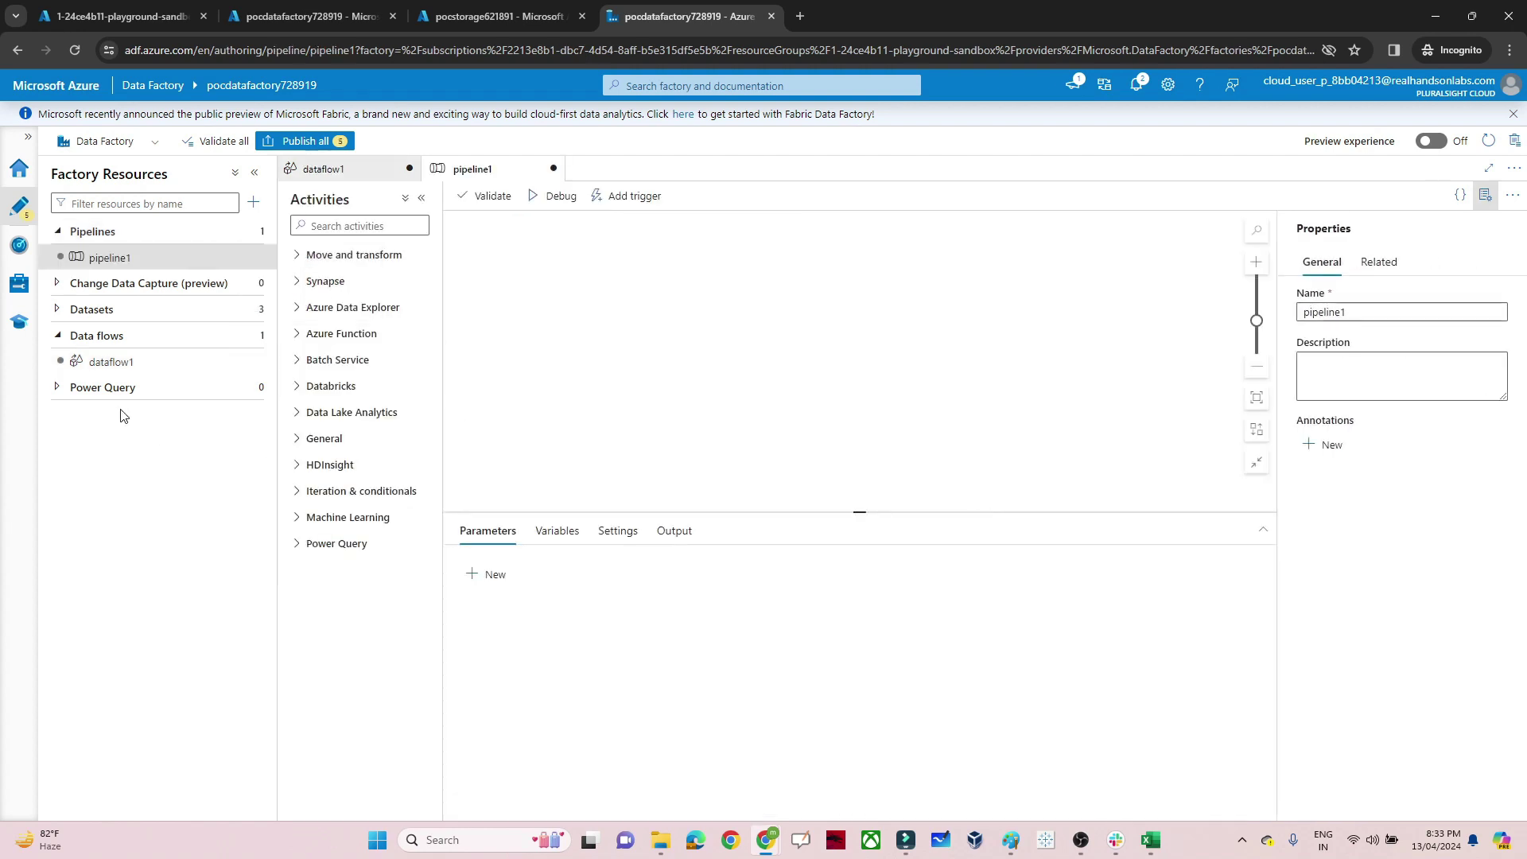
- Add dataflow1 to pipeline1 as a data flow activity and publish all pending changes to the live environment
{"action": "left_click_drag", "start_coordinate": [123, 374], "coordinate": [646, 310]}
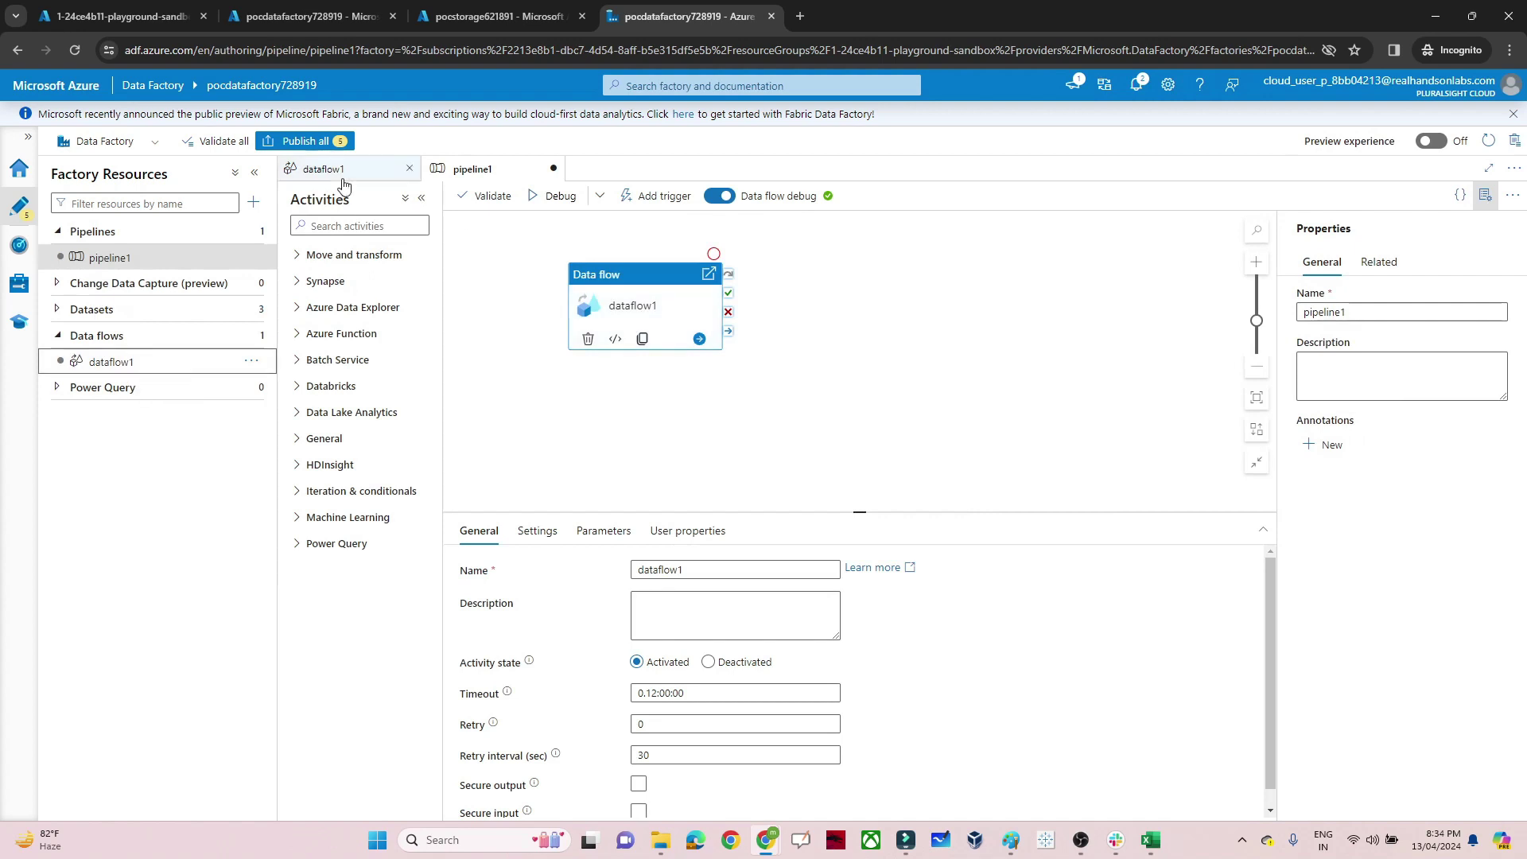
{"action": "left_click", "coordinate": [302, 141]}
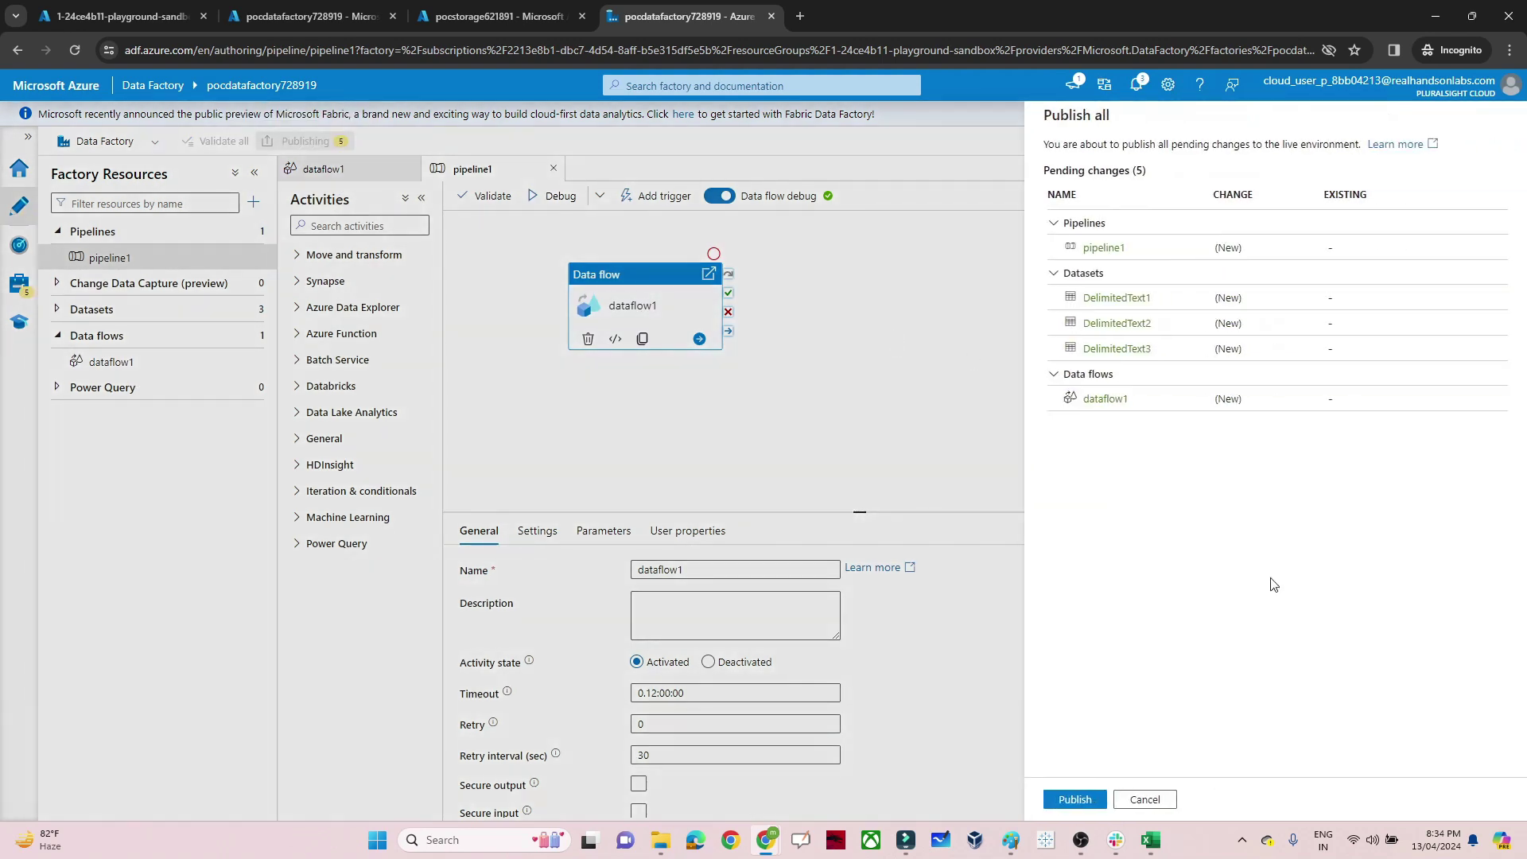
{"action": "left_click", "coordinate": [1088, 800]}
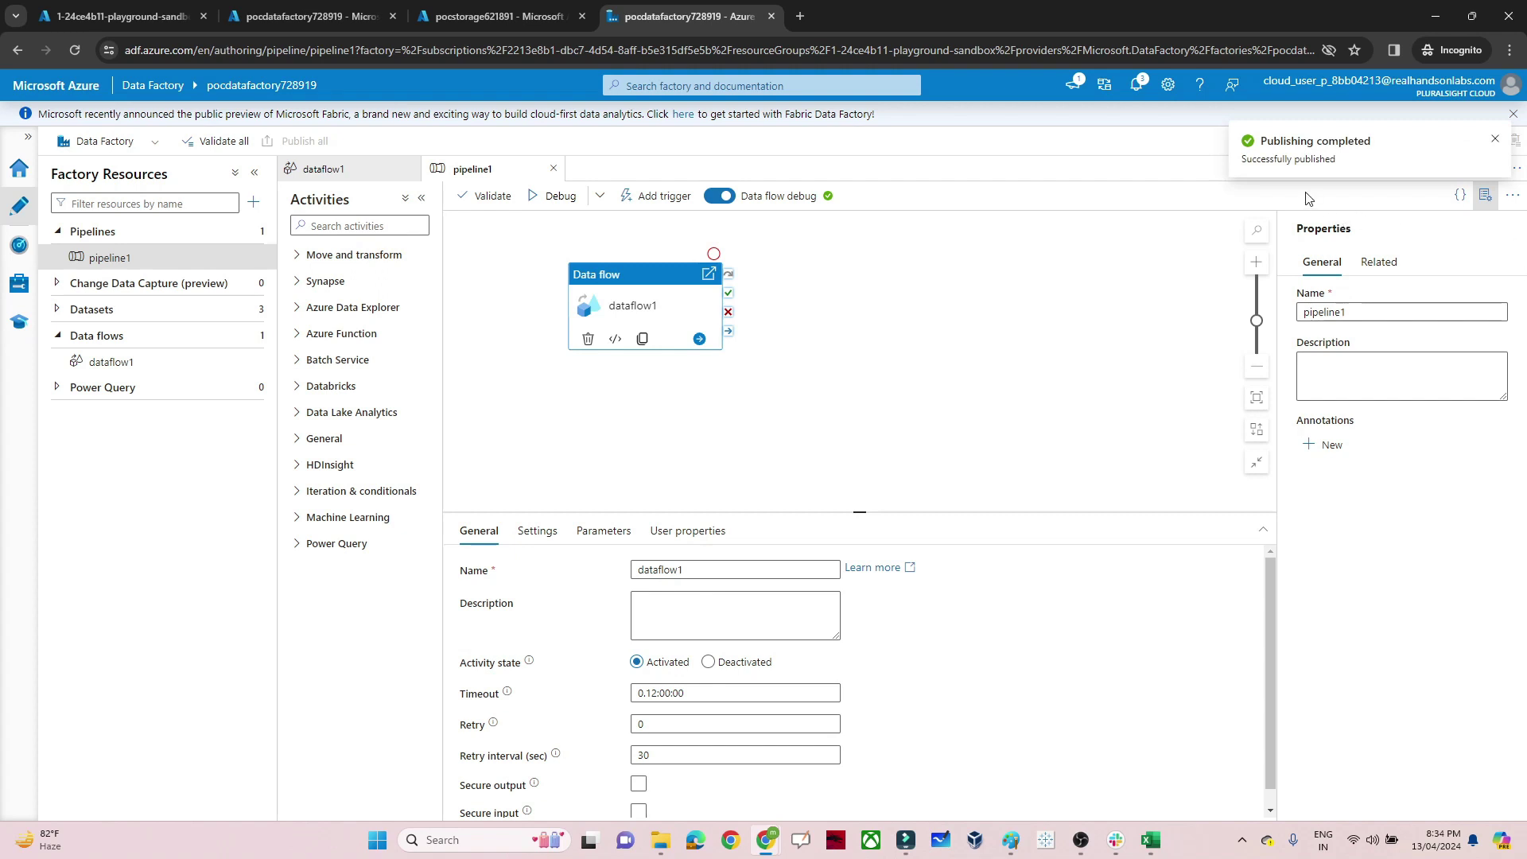
- Trigger an immediate manual run of pipeline1 using the last published configuration
{"action": "left_click", "coordinate": [660, 196]}
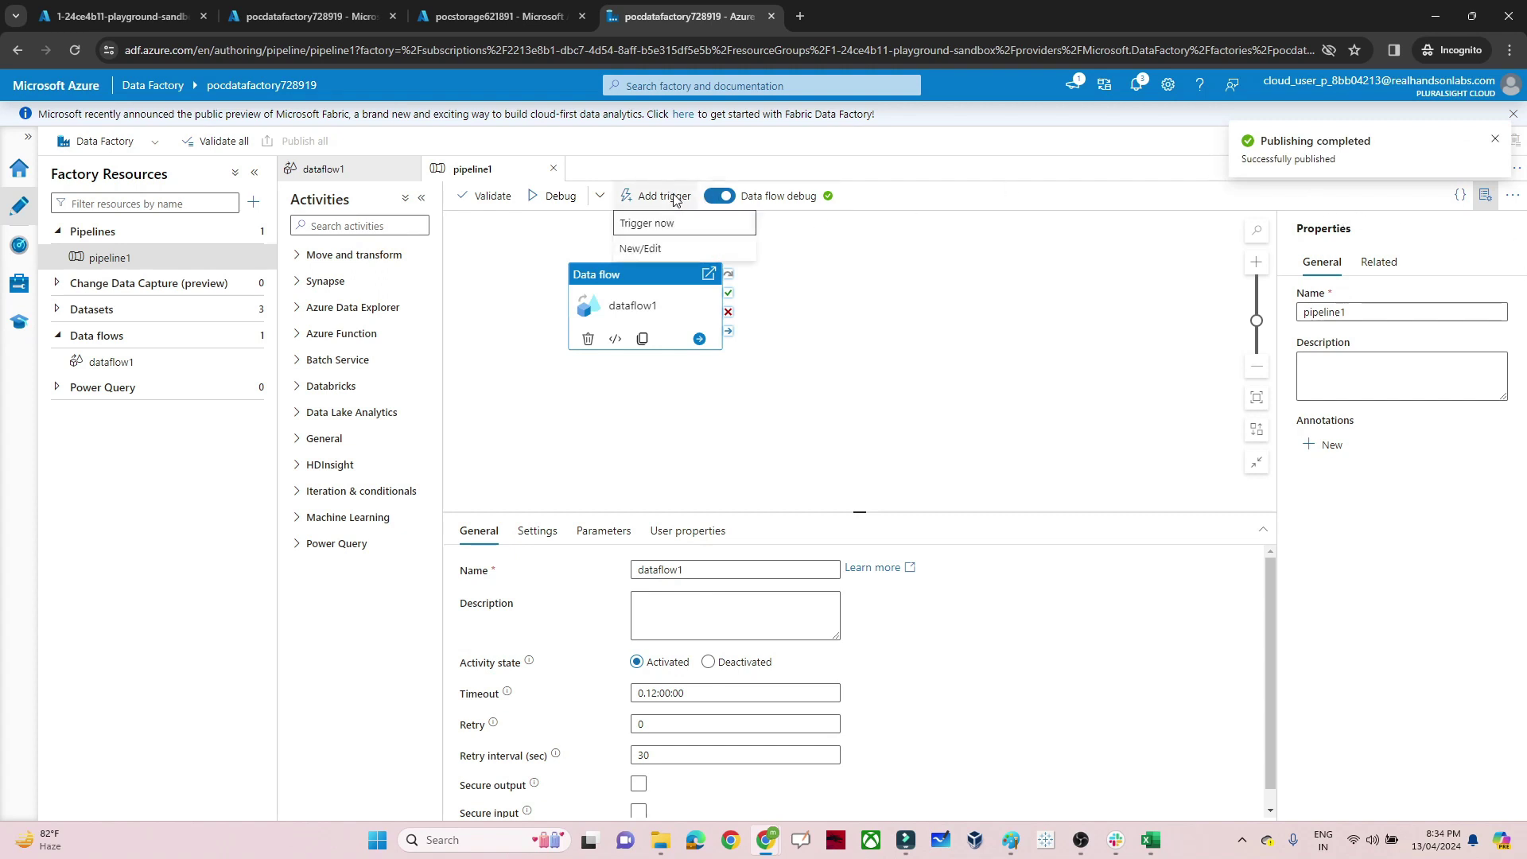
{"action": "left_click", "coordinate": [691, 229]}
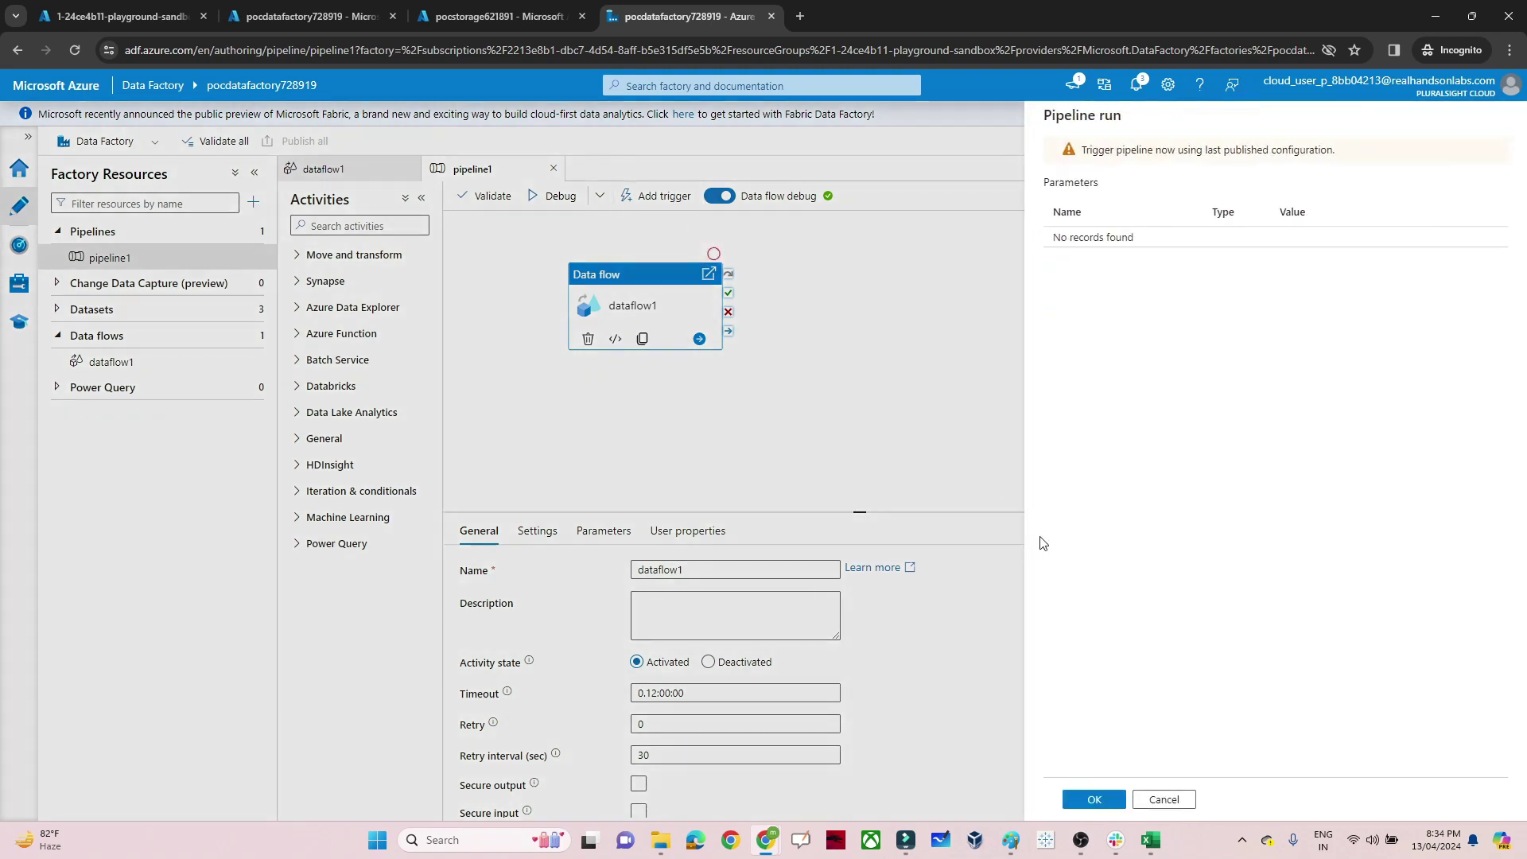
{"action": "left_click", "coordinate": [1096, 799]}
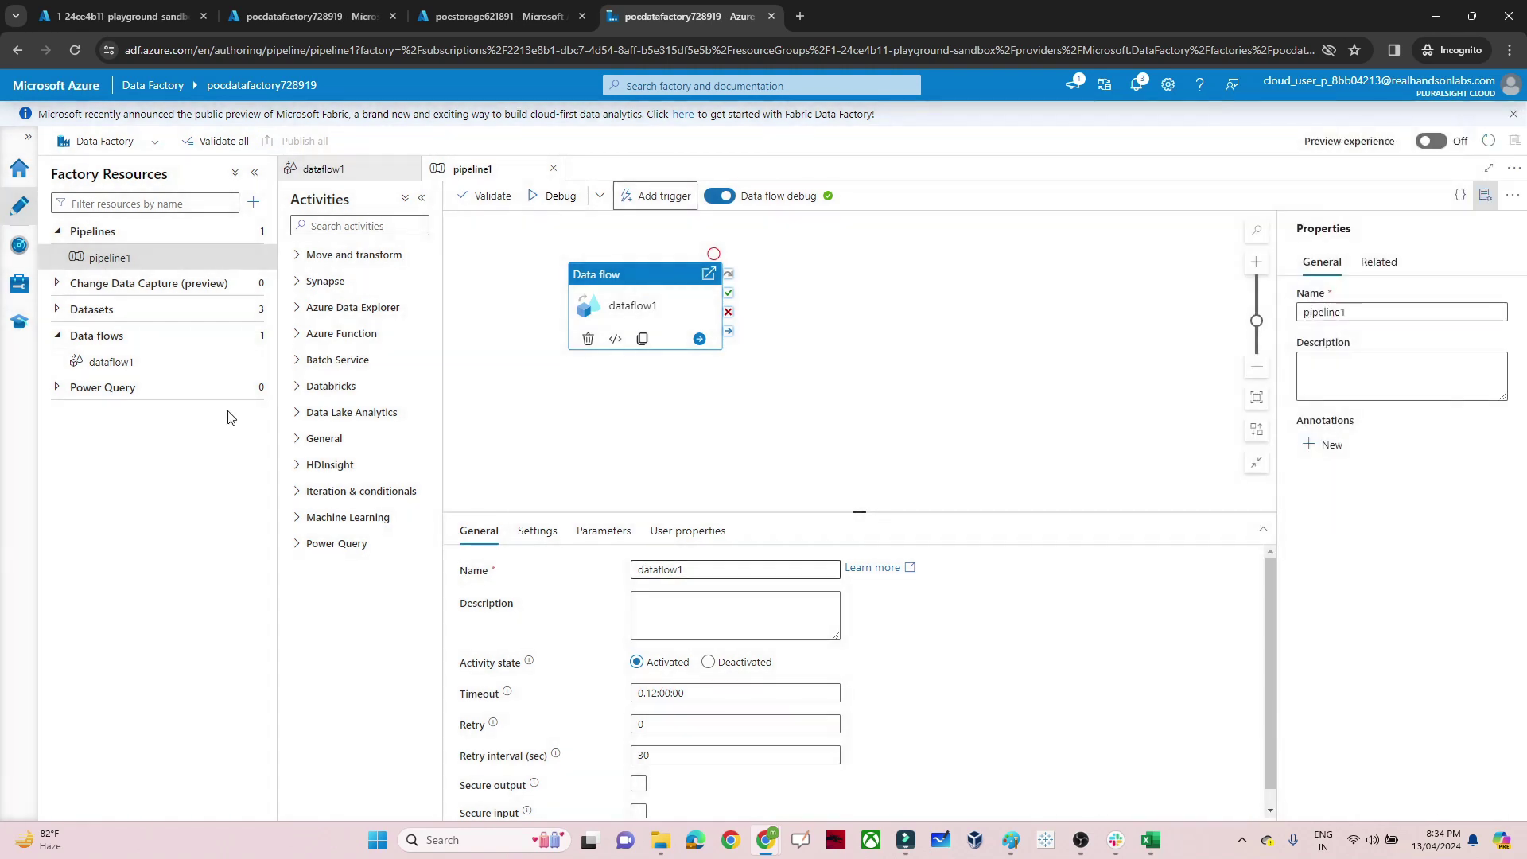
- Monitor the triggered pipeline runs, refreshing the list to check the status of the pipeline1 run
{"action": "left_click", "coordinate": [18, 248]}
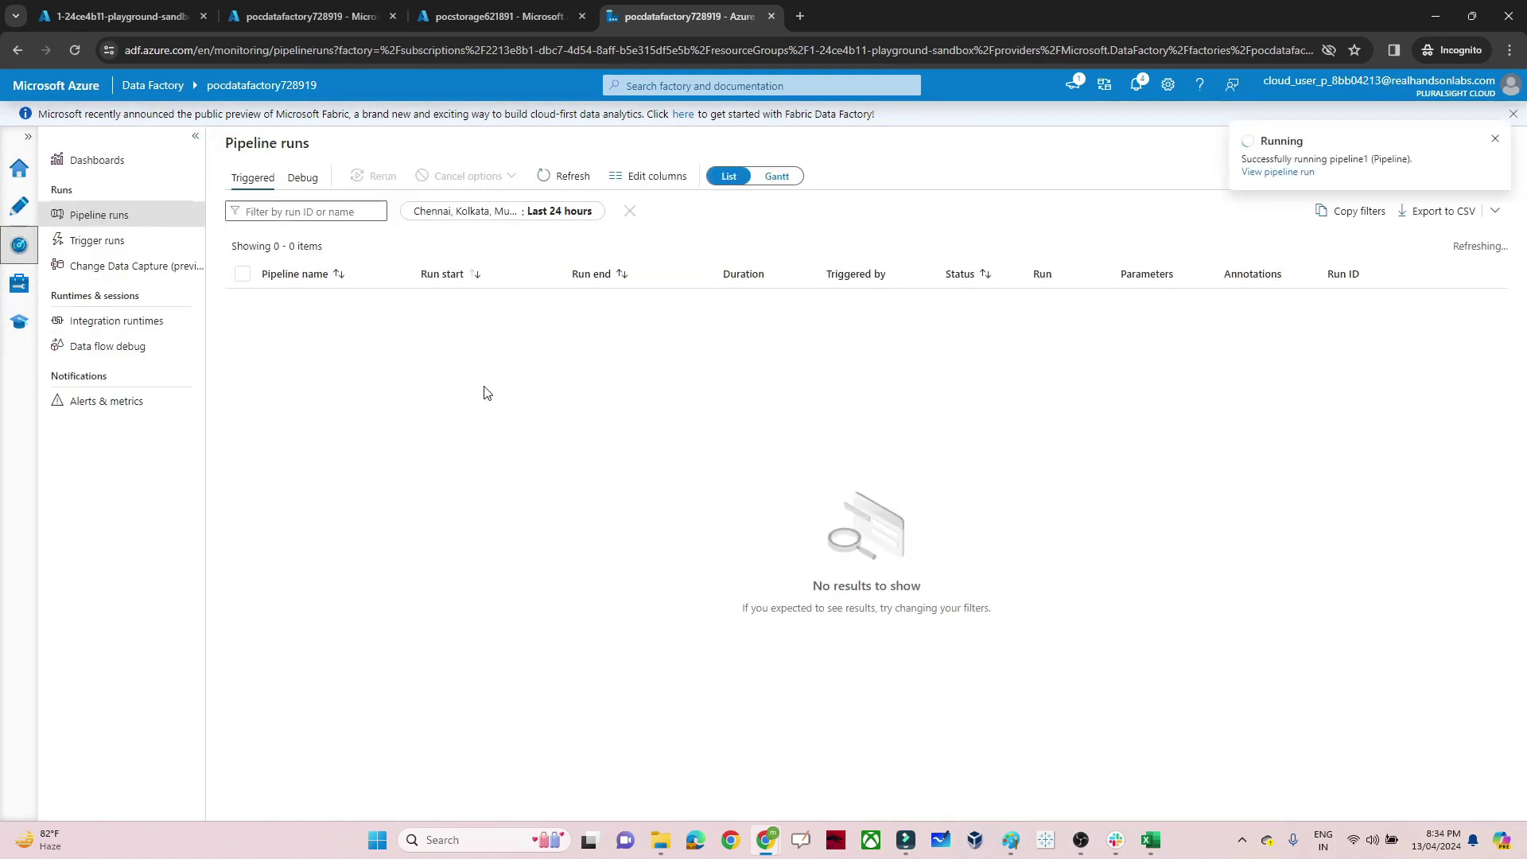
{"action": "left_click", "coordinate": [570, 183]}
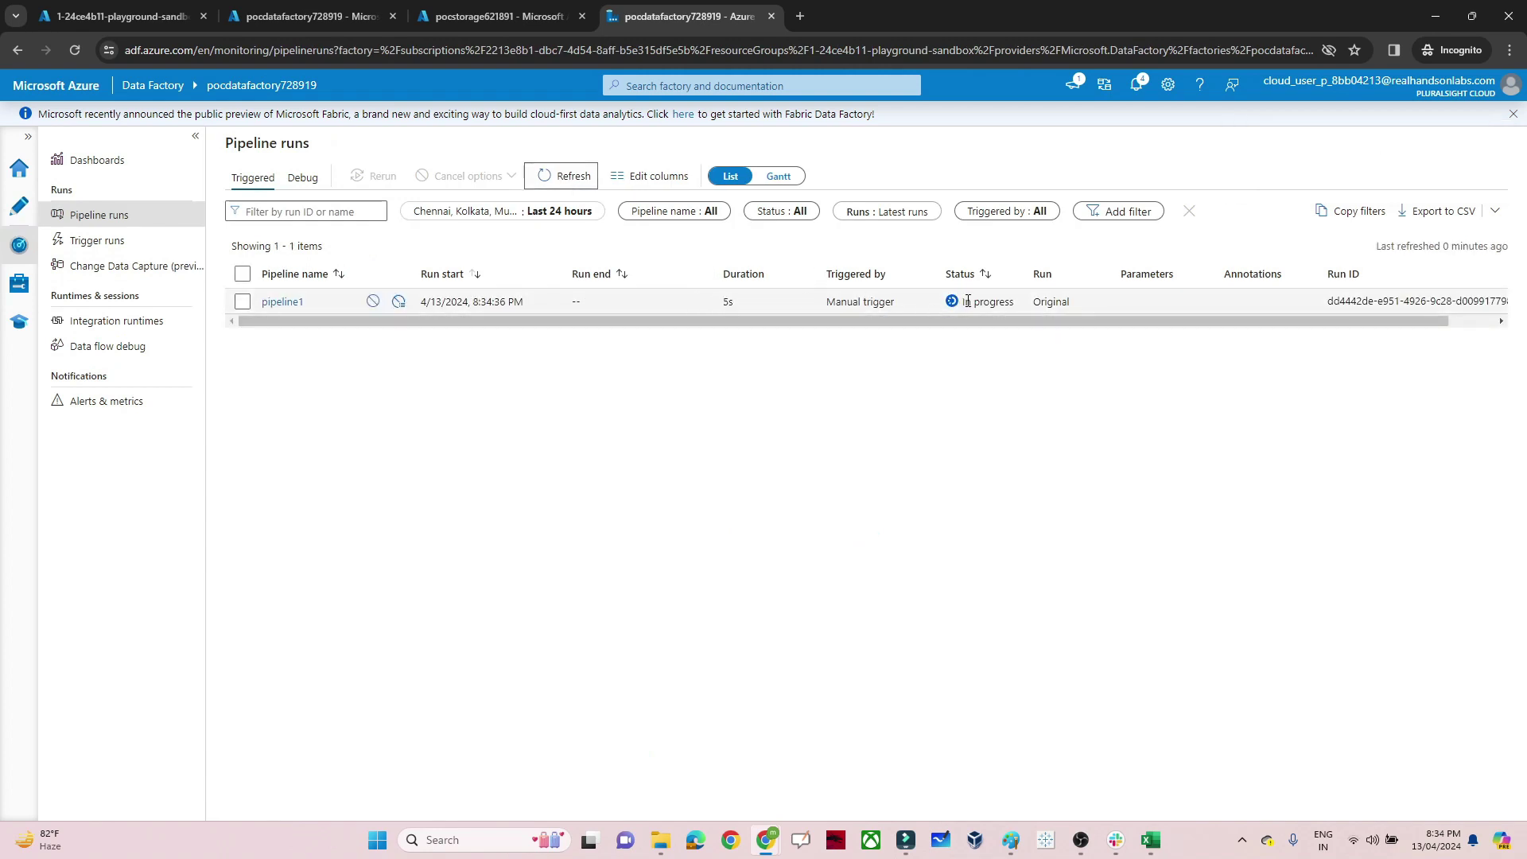
{"action": "left_click", "coordinate": [557, 176]}
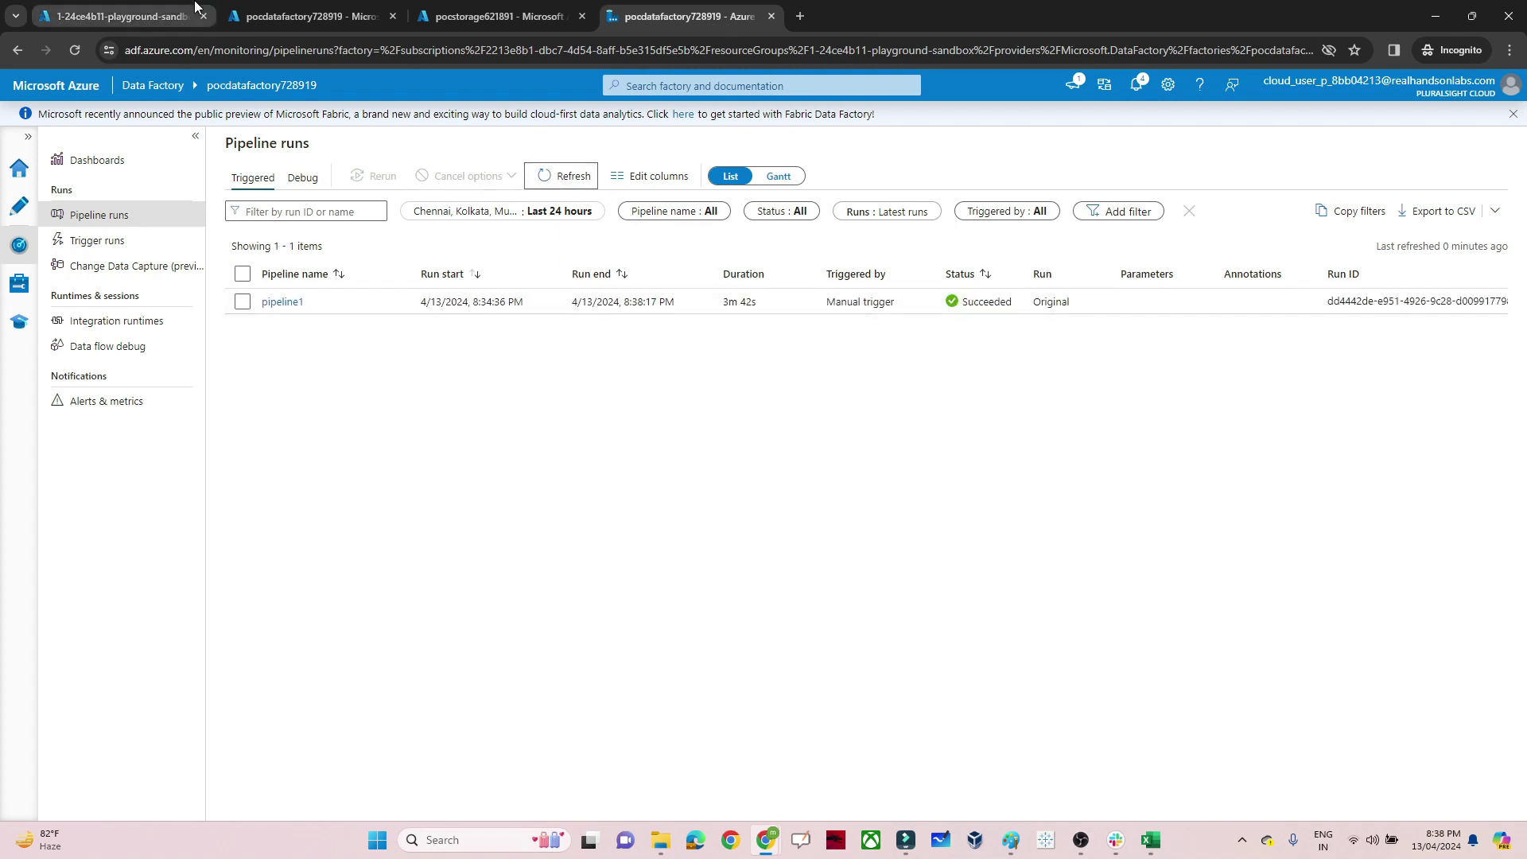
- Switch to the pocstorage621891 storage account and preview the generated part-00000 CSV file in the empdept container as a table
{"action": "left_click", "coordinate": [459, 15]}
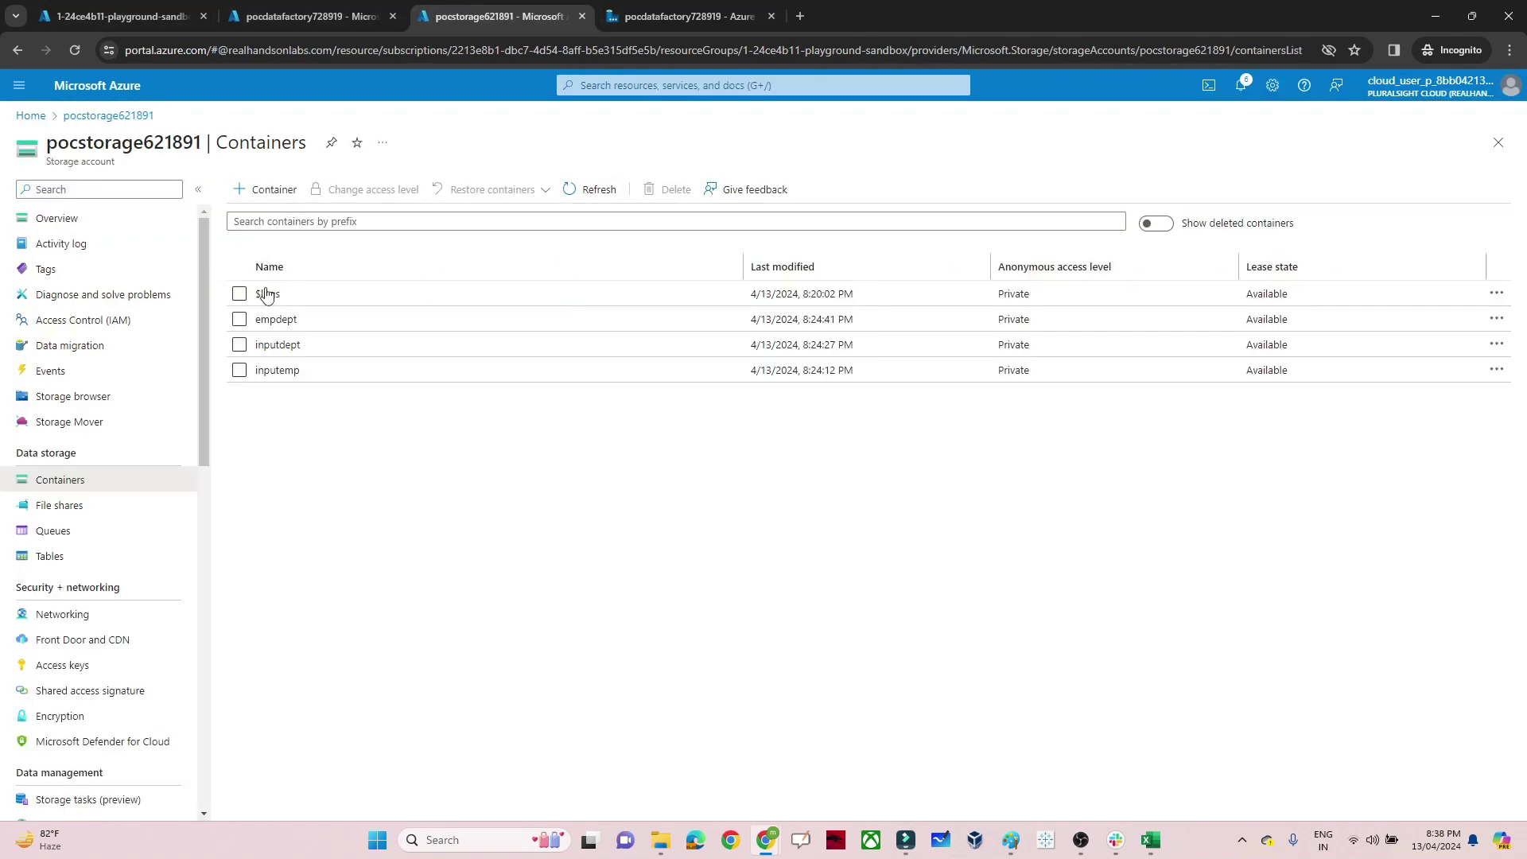
{"action": "left_click", "coordinate": [280, 322]}
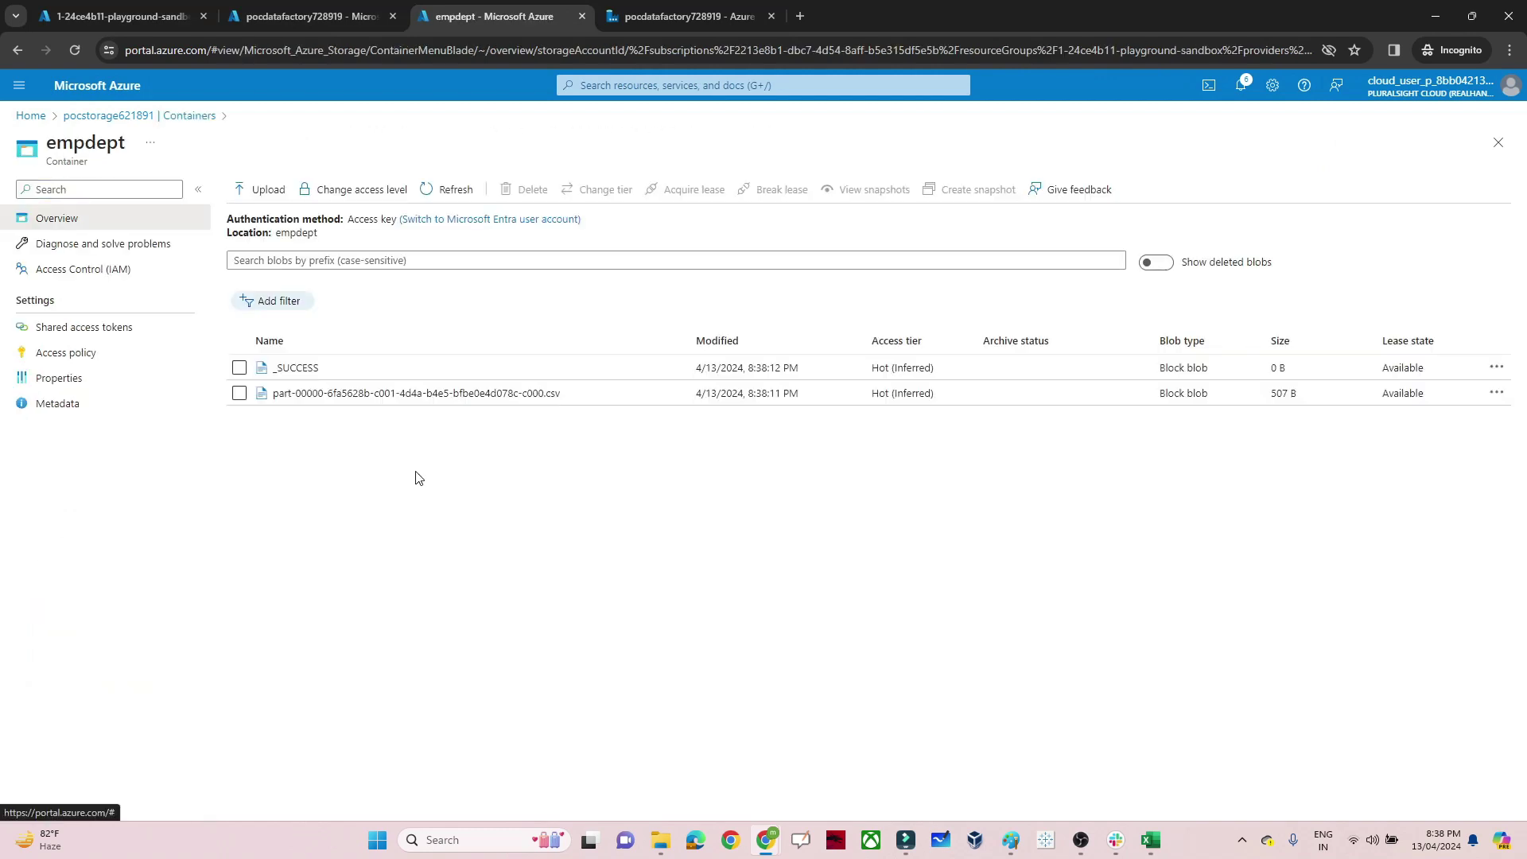
{"action": "left_click", "coordinate": [409, 395]}
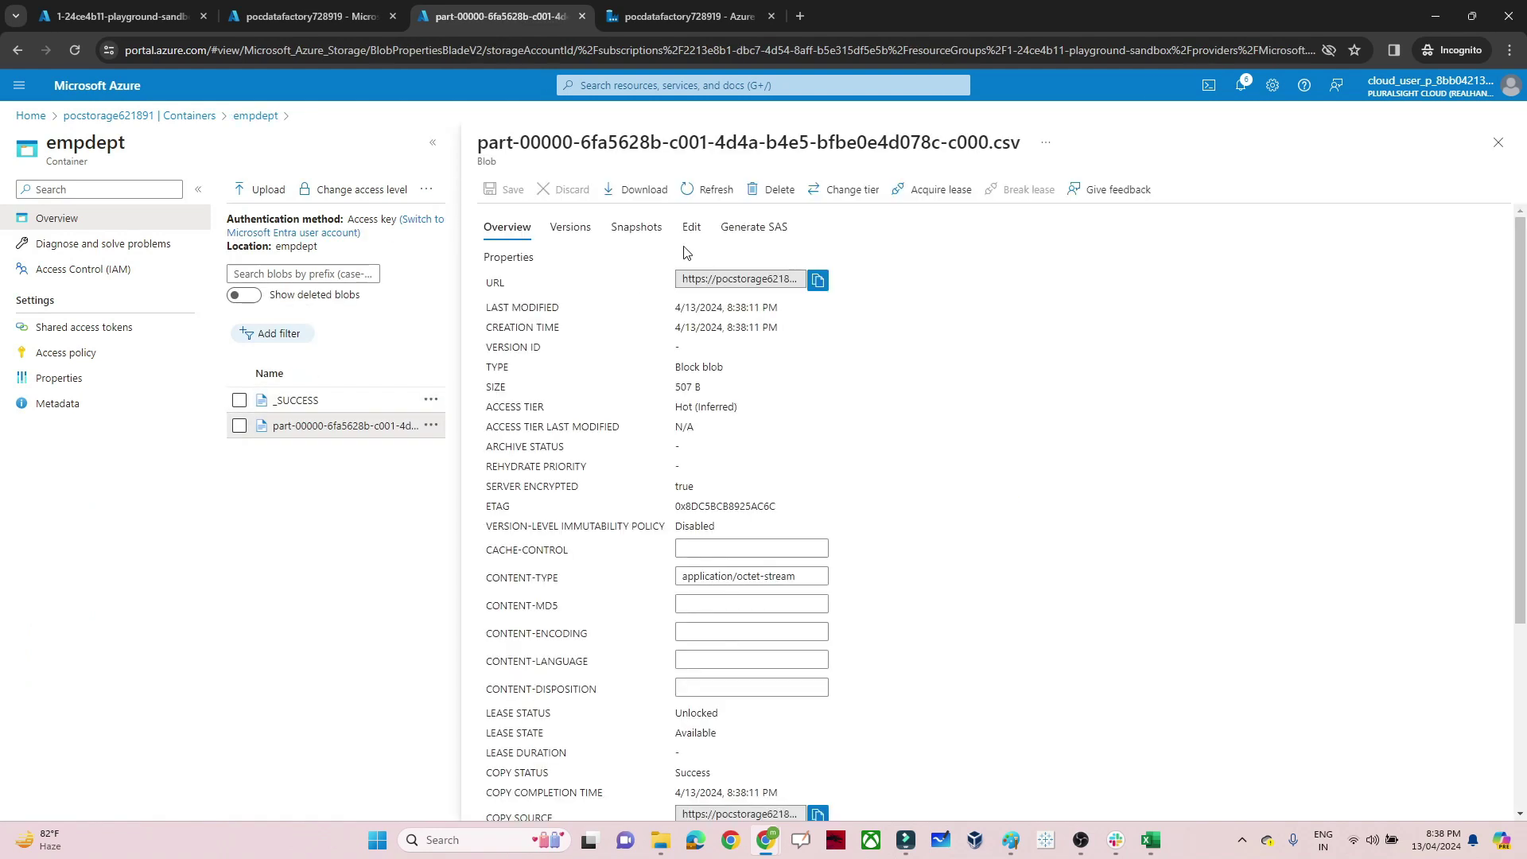
{"action": "left_click", "coordinate": [692, 227]}
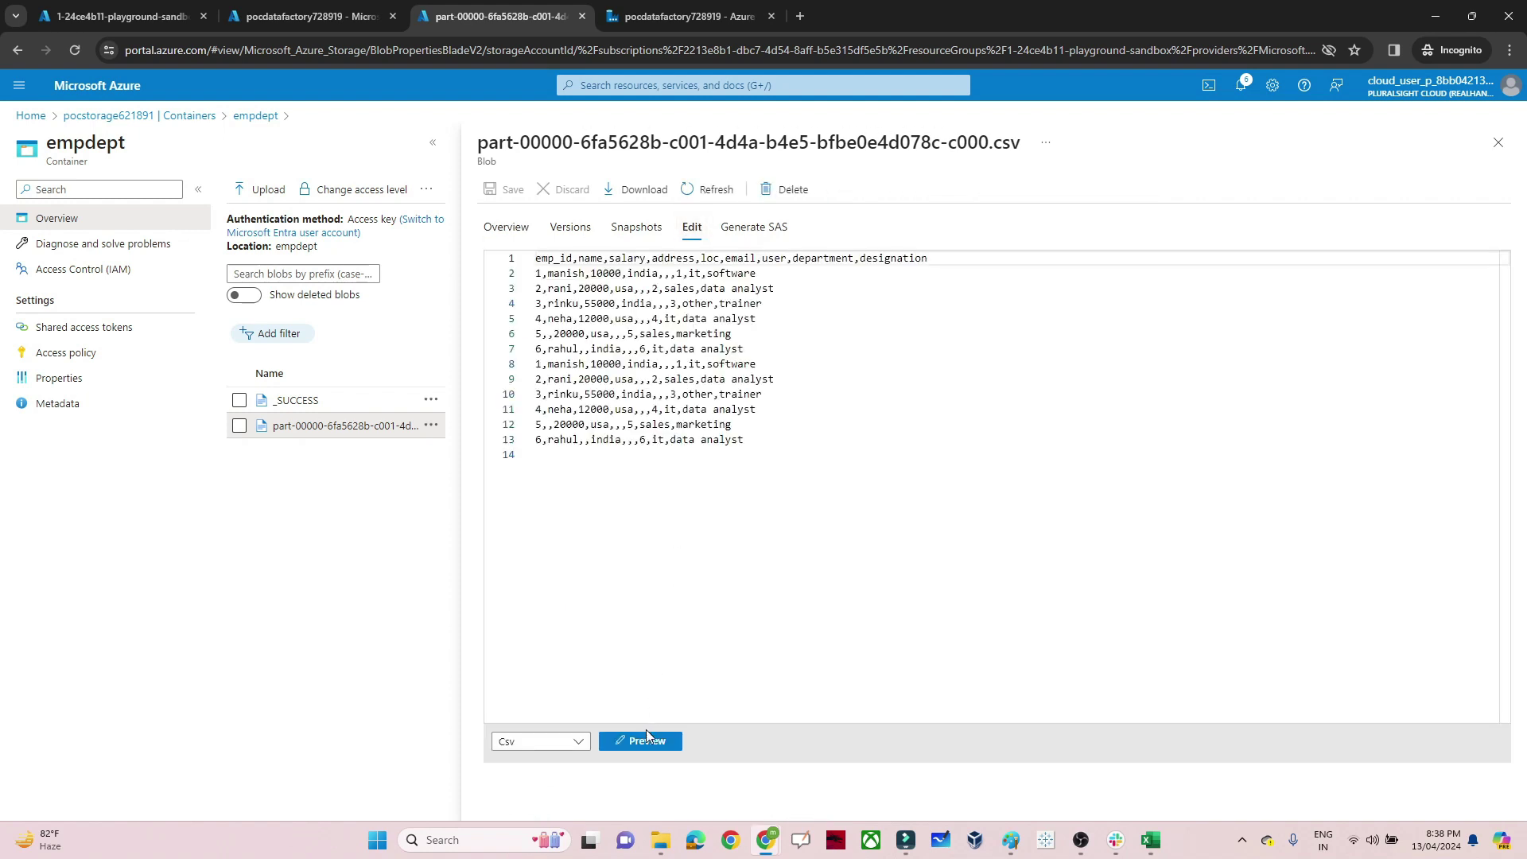
{"action": "left_click", "coordinate": [647, 740]}
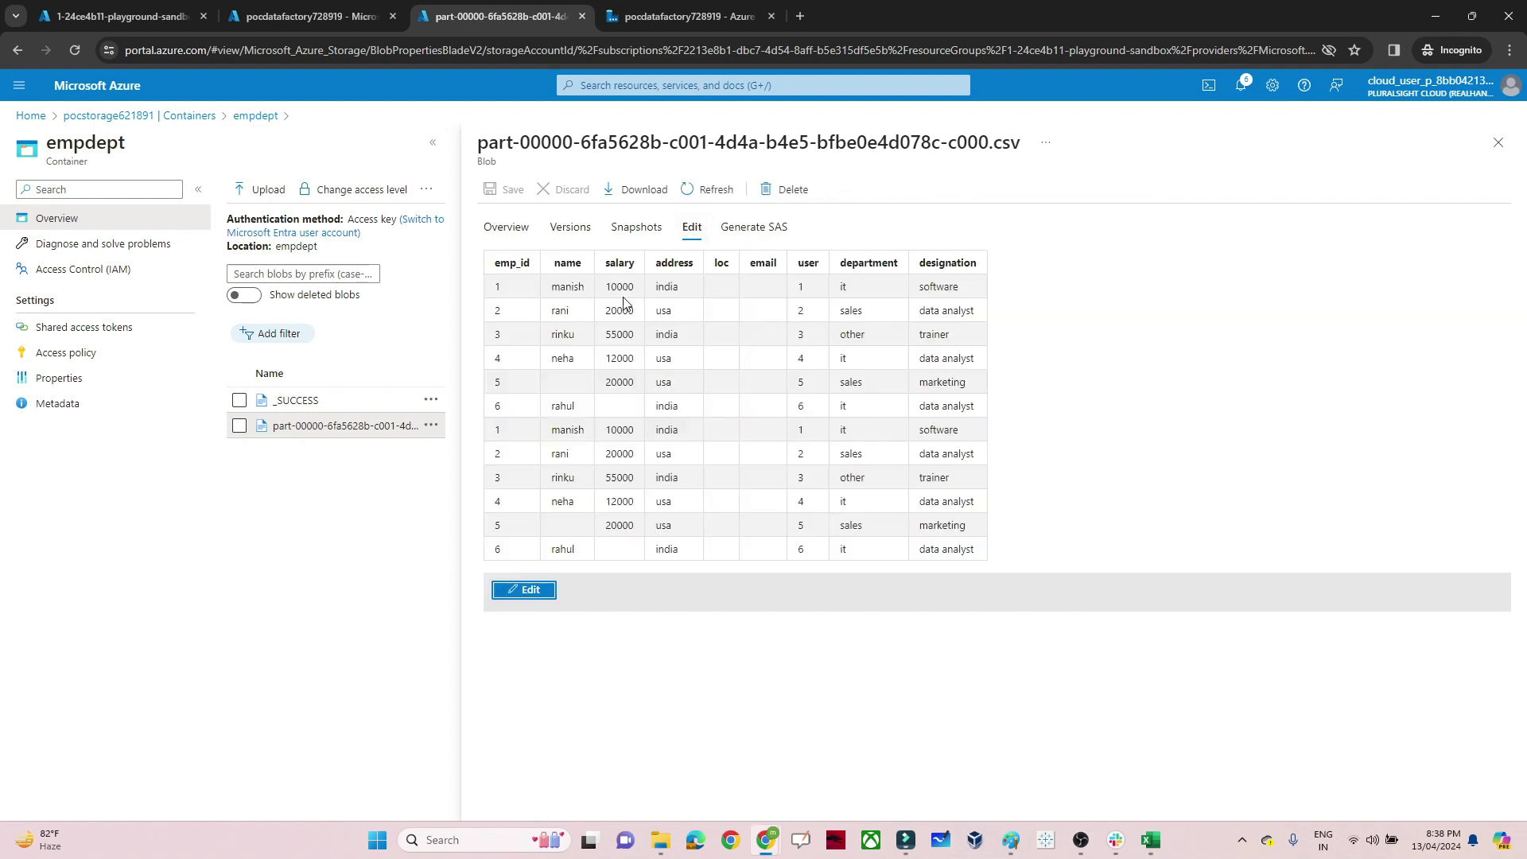